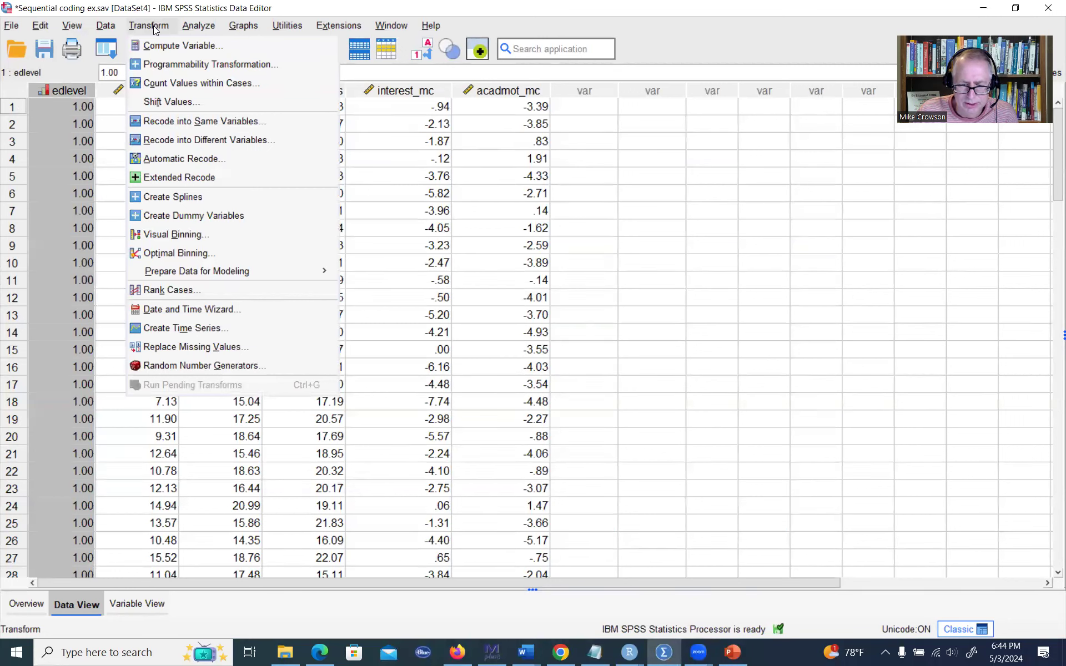
- Create main-effect dummy variables for edlevel with the root name Ind
click(189, 216)
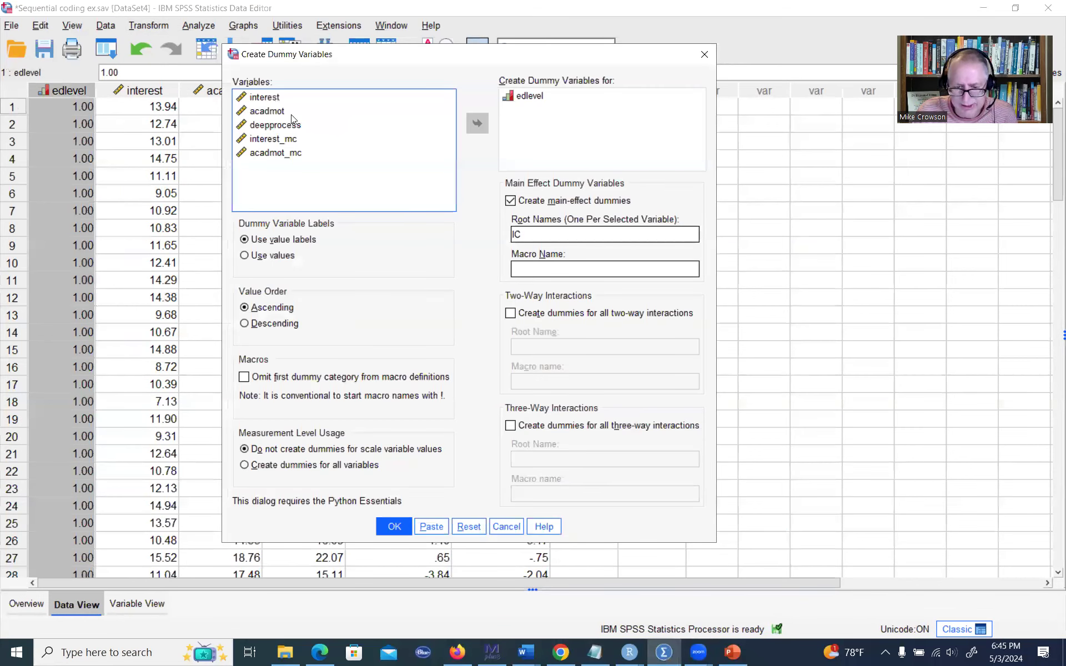
double_click(530, 96)
click(477, 123)
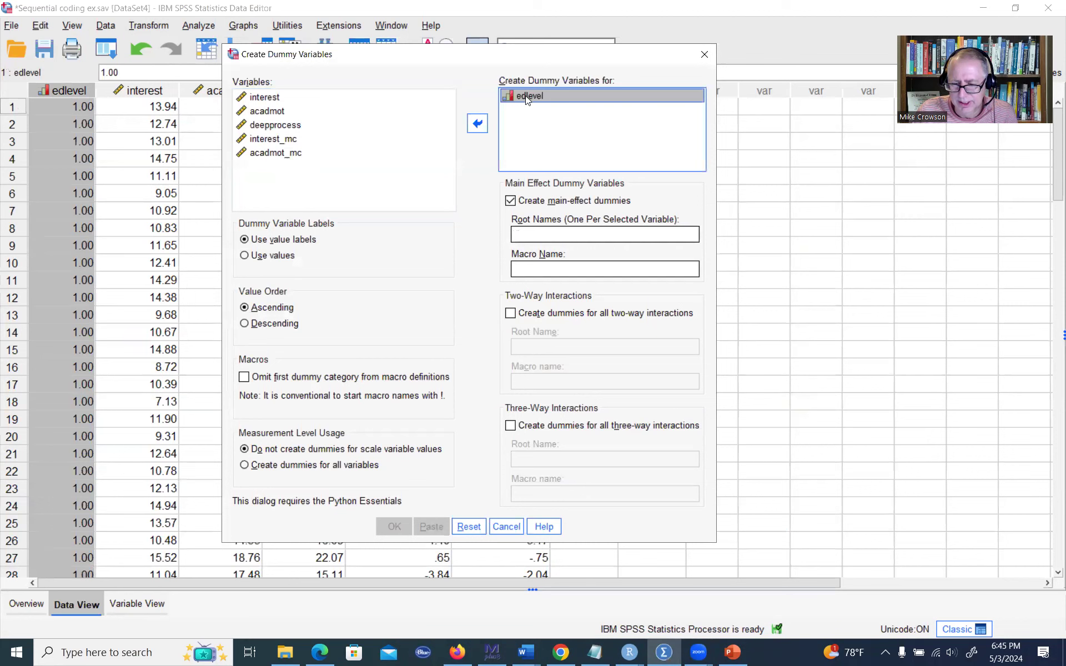
click(540, 233)
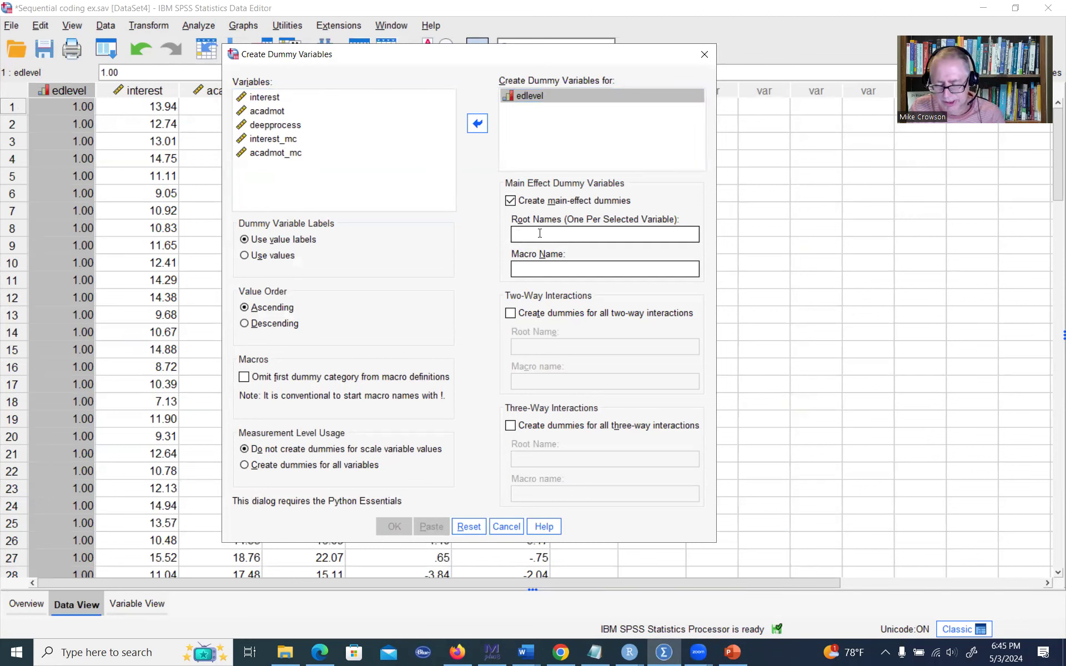
text(Ind)
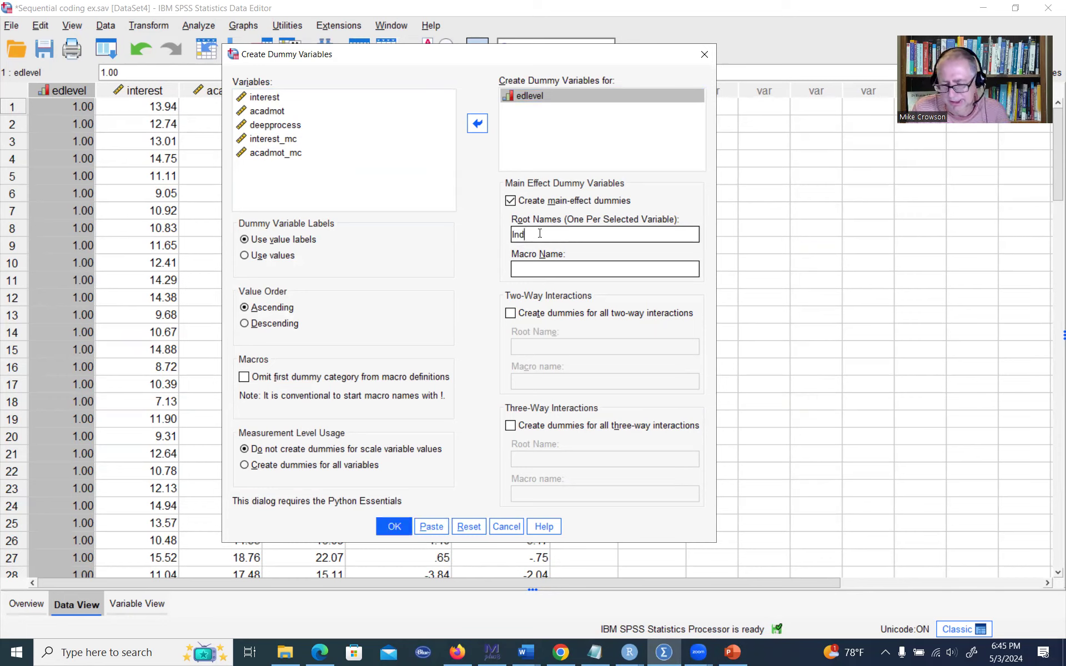
click(394, 527)
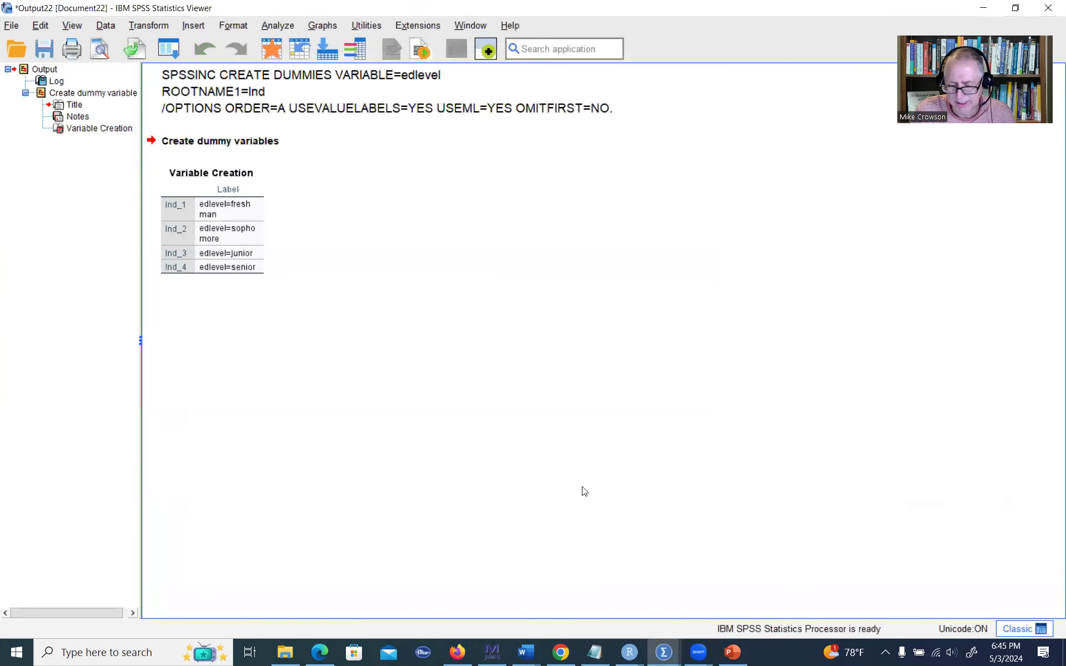
- Return to the data set and examine the indicator columns Ind_1 through Ind_4 created for each education level
mouse_move(663, 653)
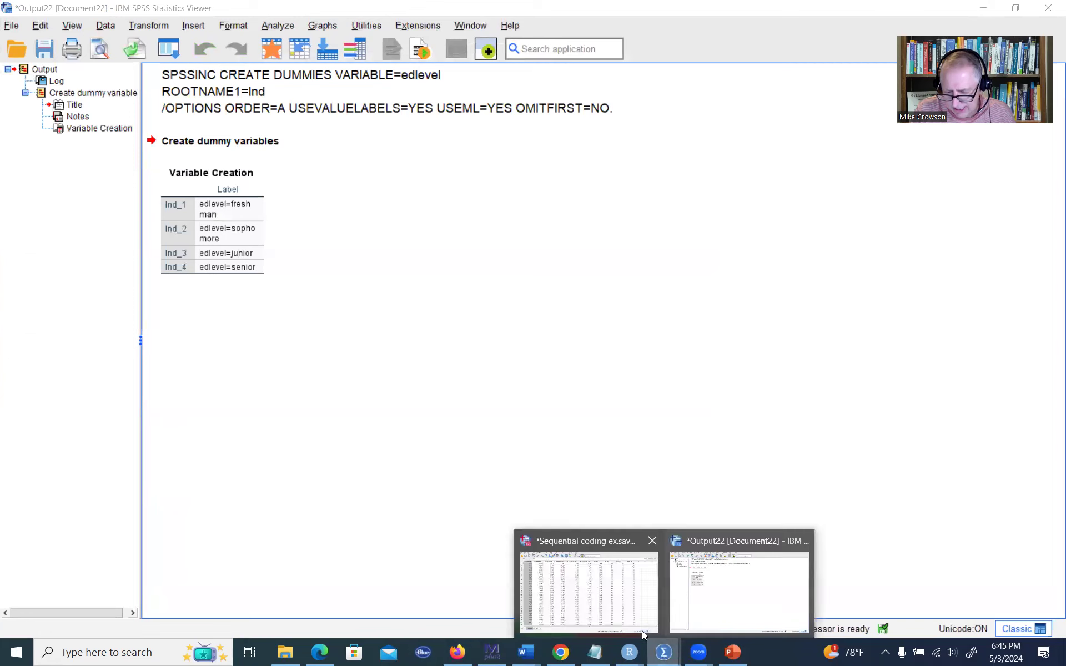
click(605, 594)
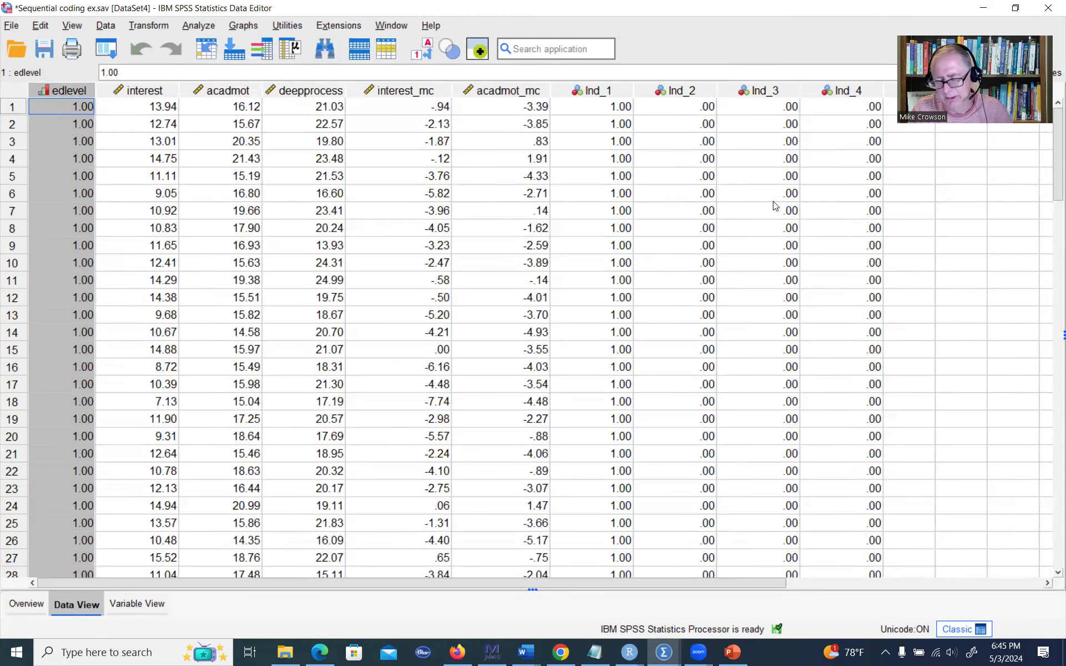
click(613, 92)
click(674, 91)
click(762, 92)
click(832, 91)
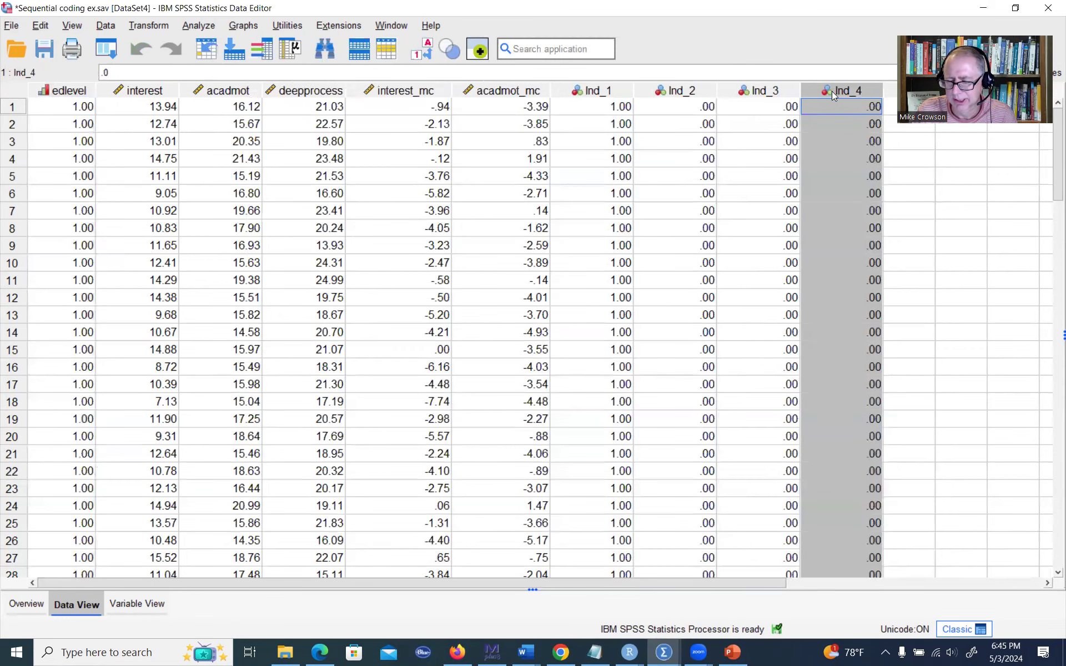
click(827, 140)
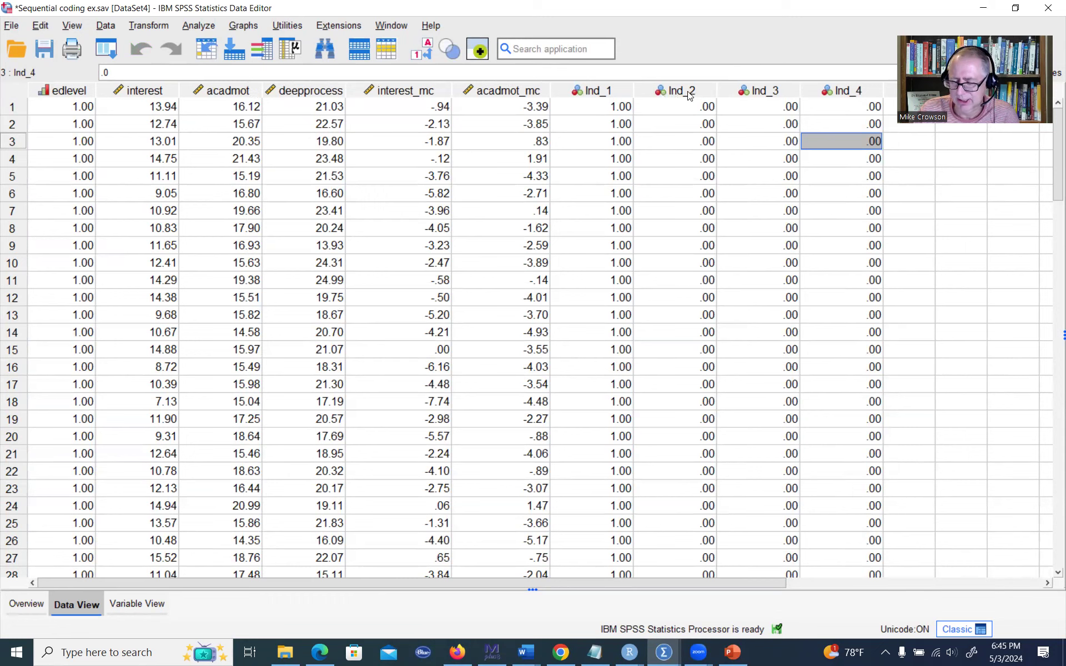
drag(691, 91, 829, 90)
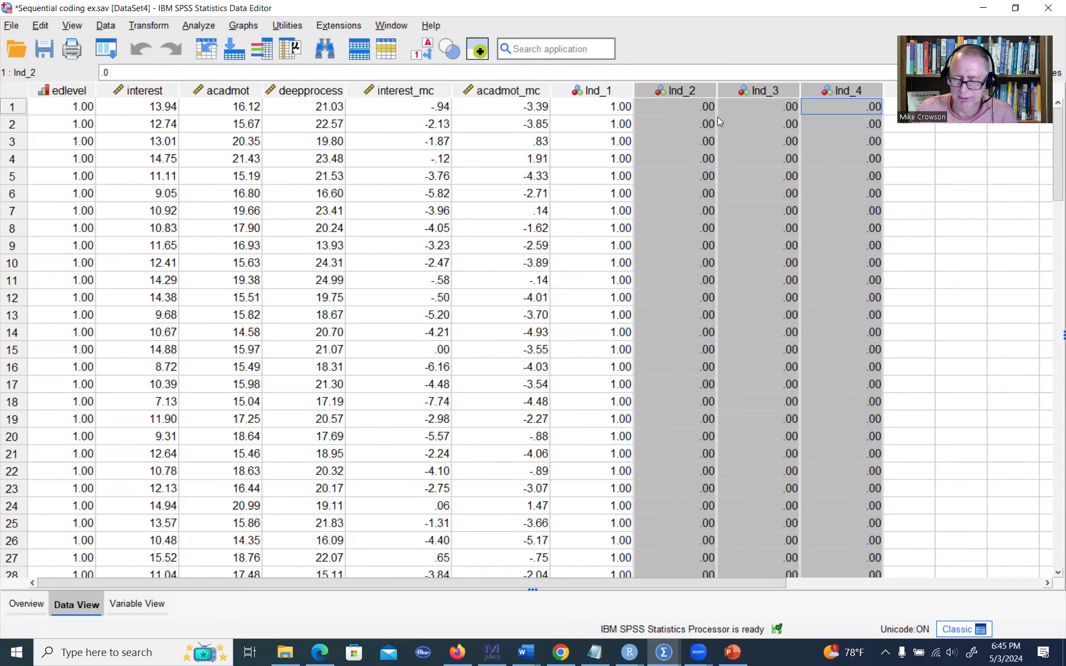
click(613, 89)
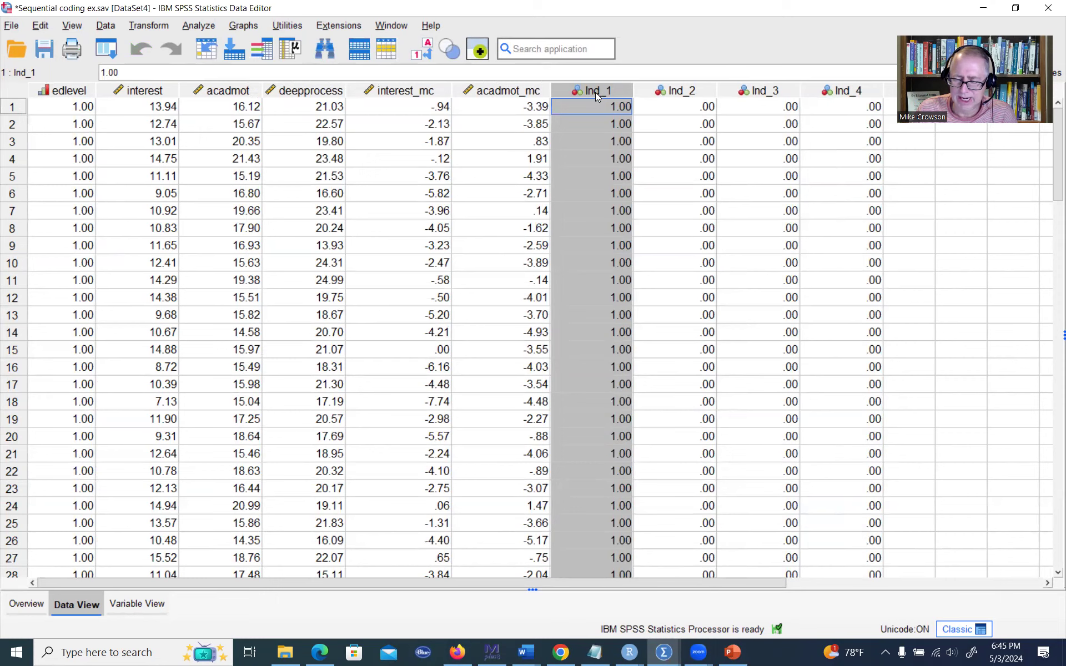
click(598, 106)
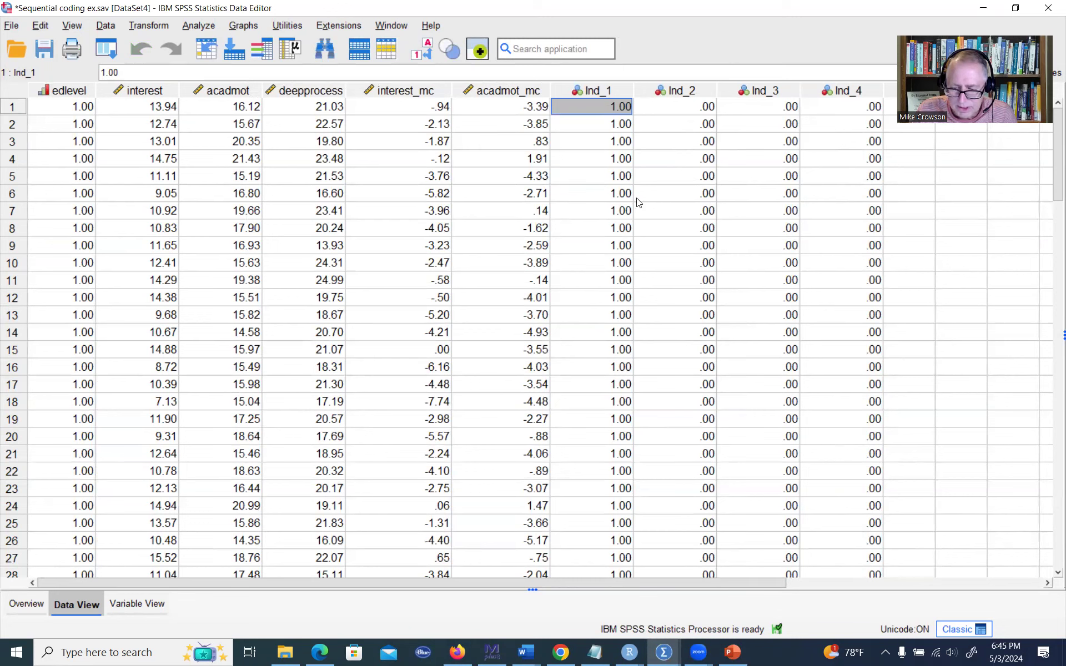
click(692, 95)
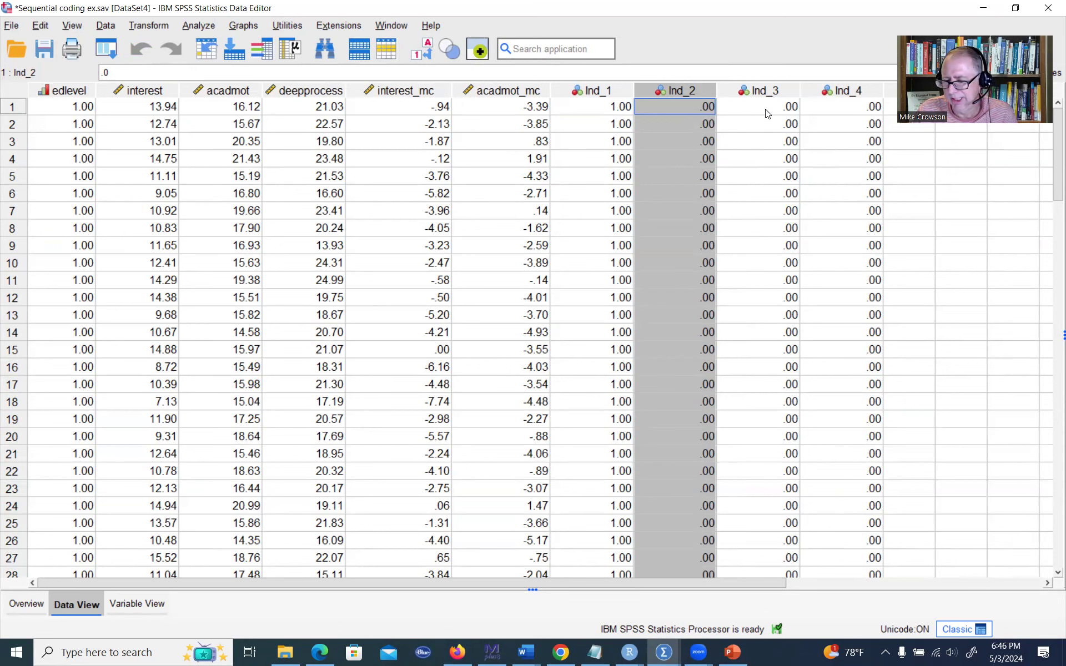
drag(699, 90, 826, 87)
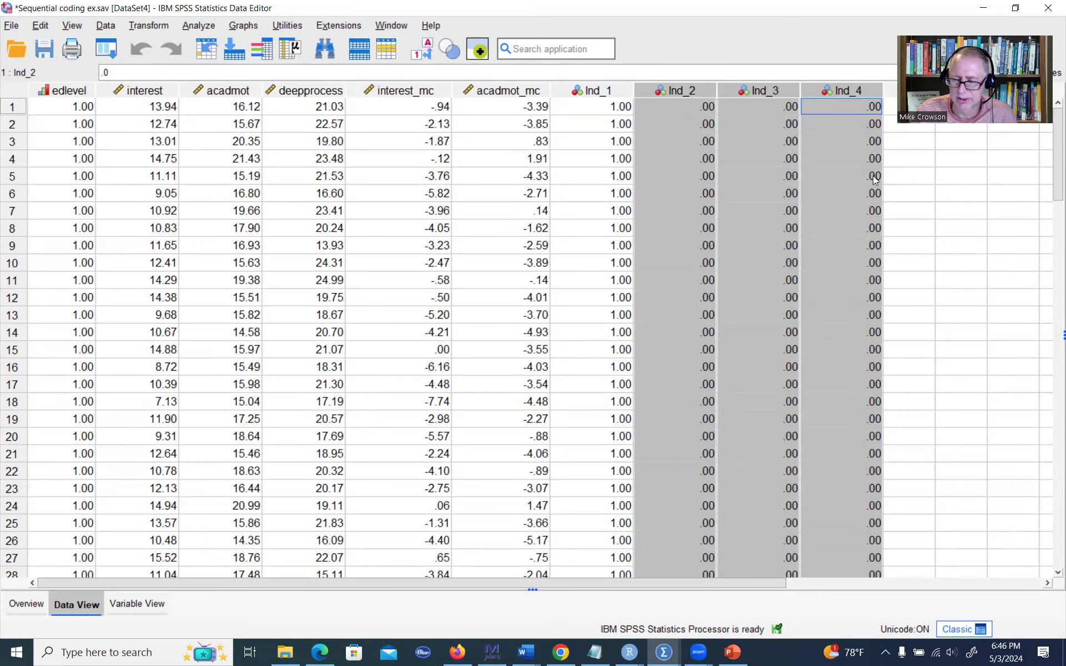
- Delete the freshman indicator variable Ind_1 from the data set
click(905, 210)
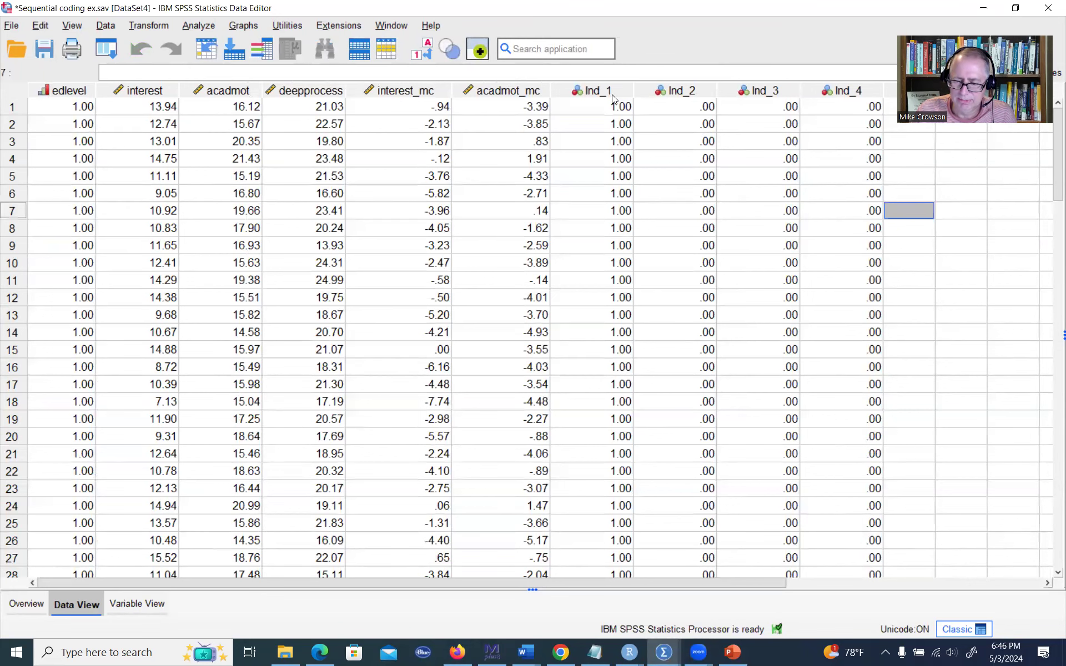
click(594, 90)
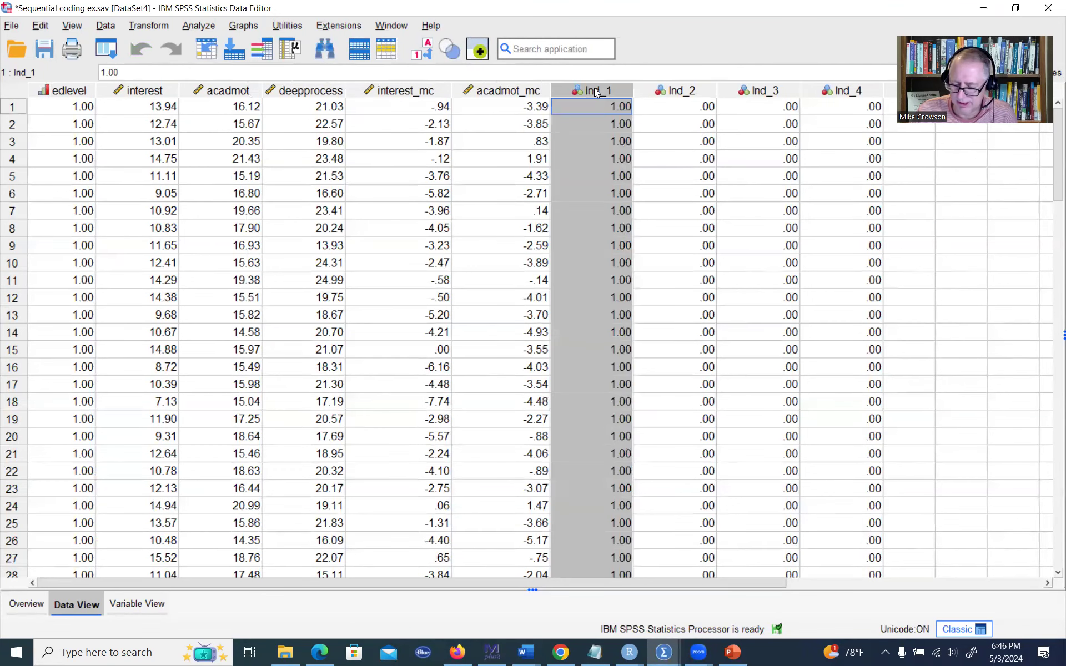
key(Delete)
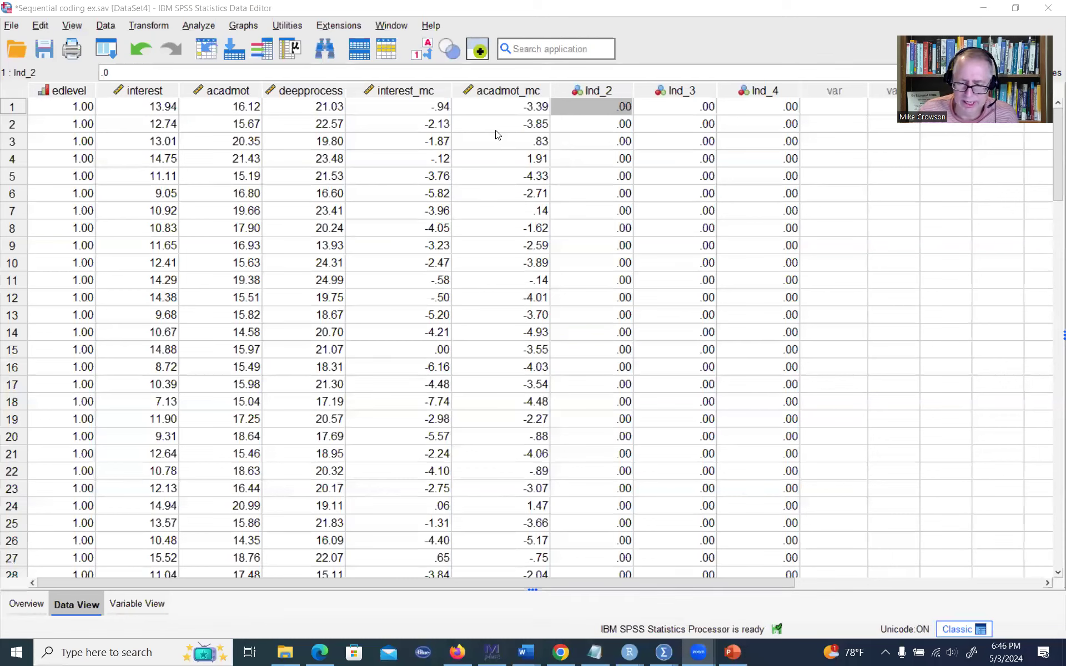
- Set up a linear regression from cleared settings with Ind_2, Ind_3 and Ind_4 as the independent variables in Block 1
click(211, 26)
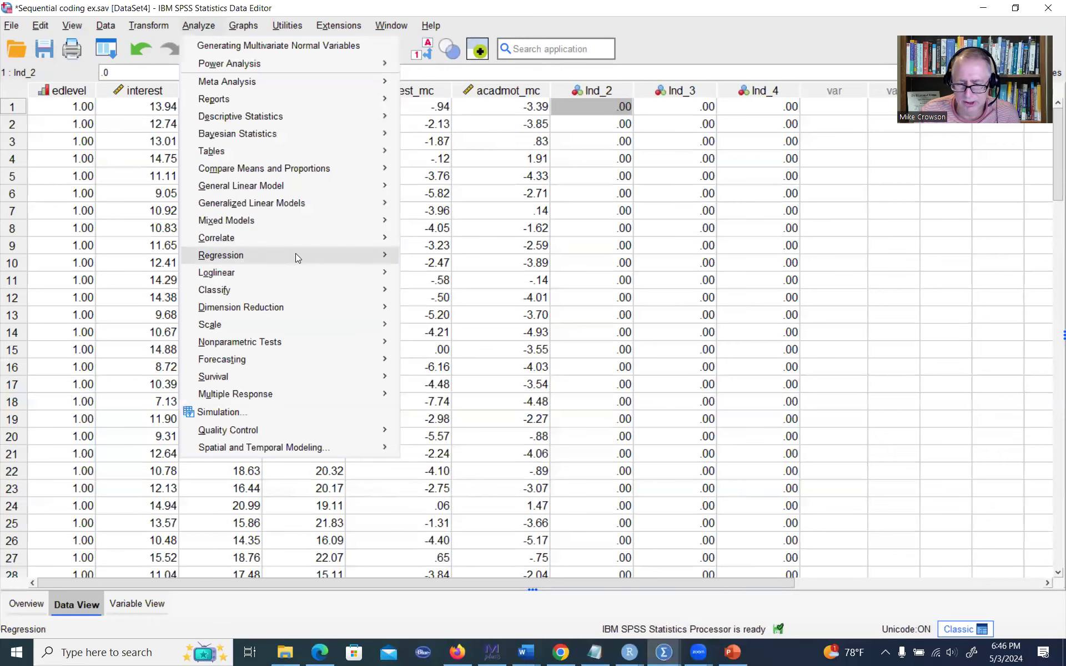
mouse_move(295, 254)
click(451, 275)
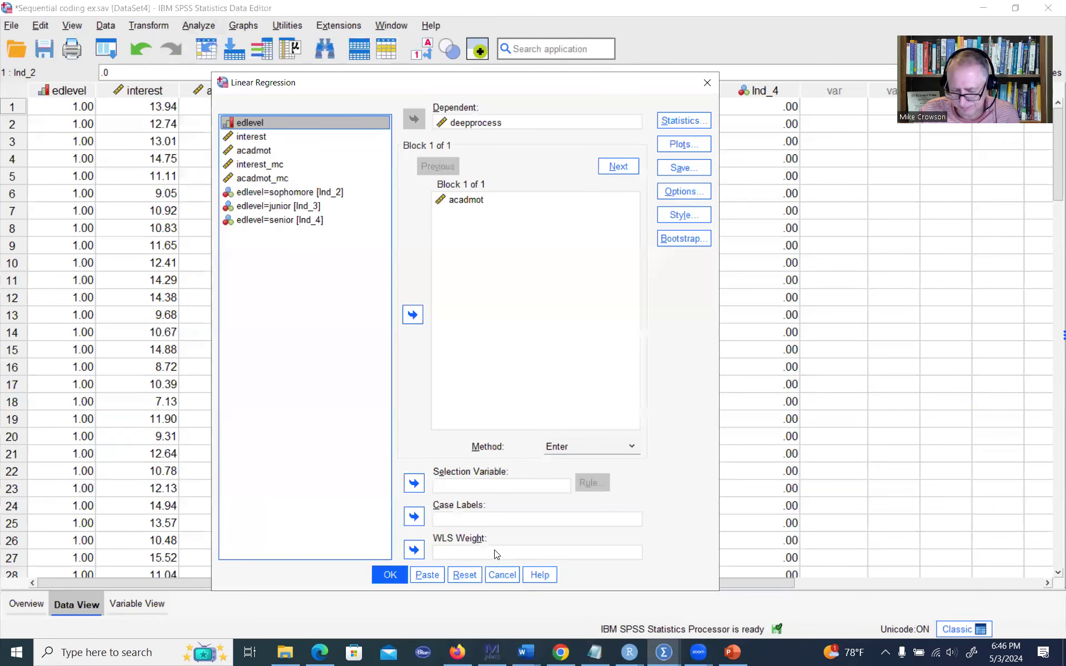
click(465, 573)
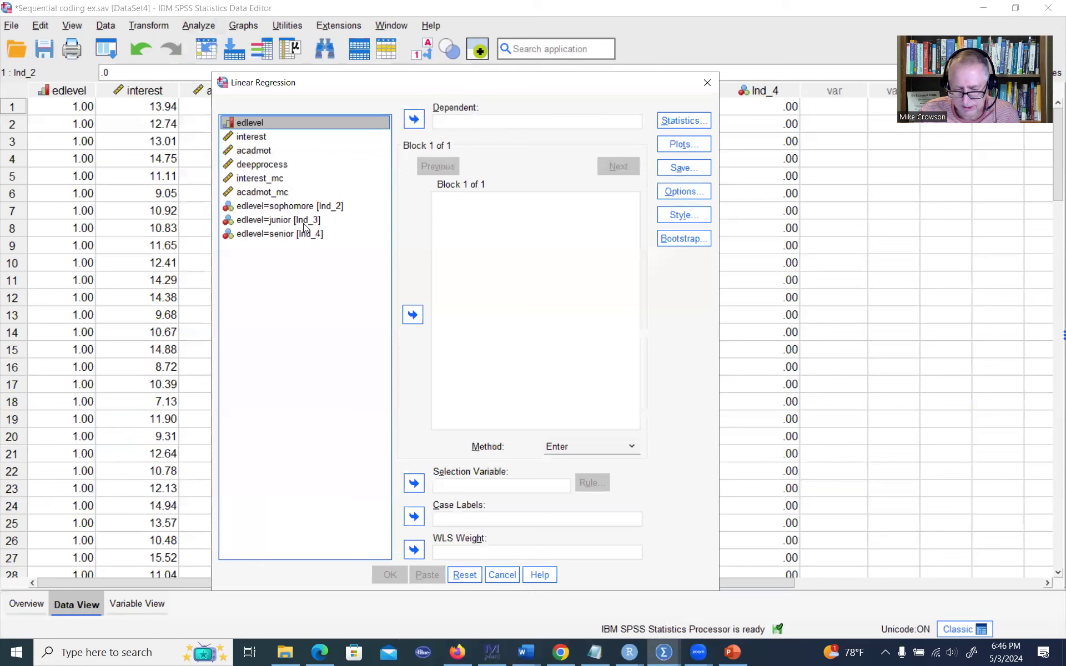
click(267, 207)
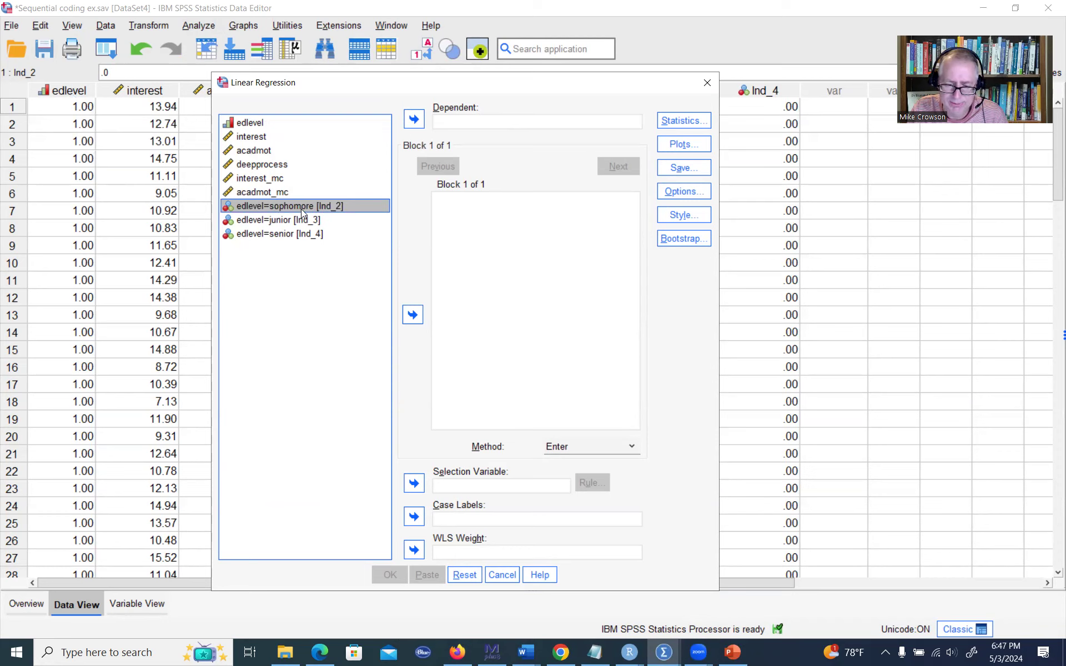
shift+click(281, 234)
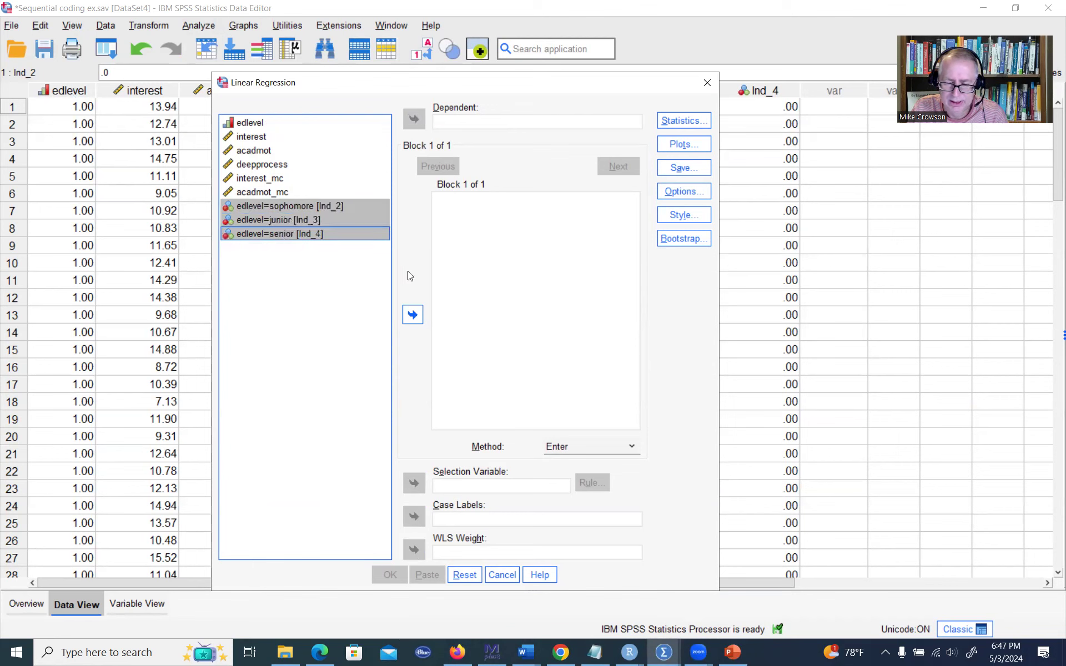
click(412, 315)
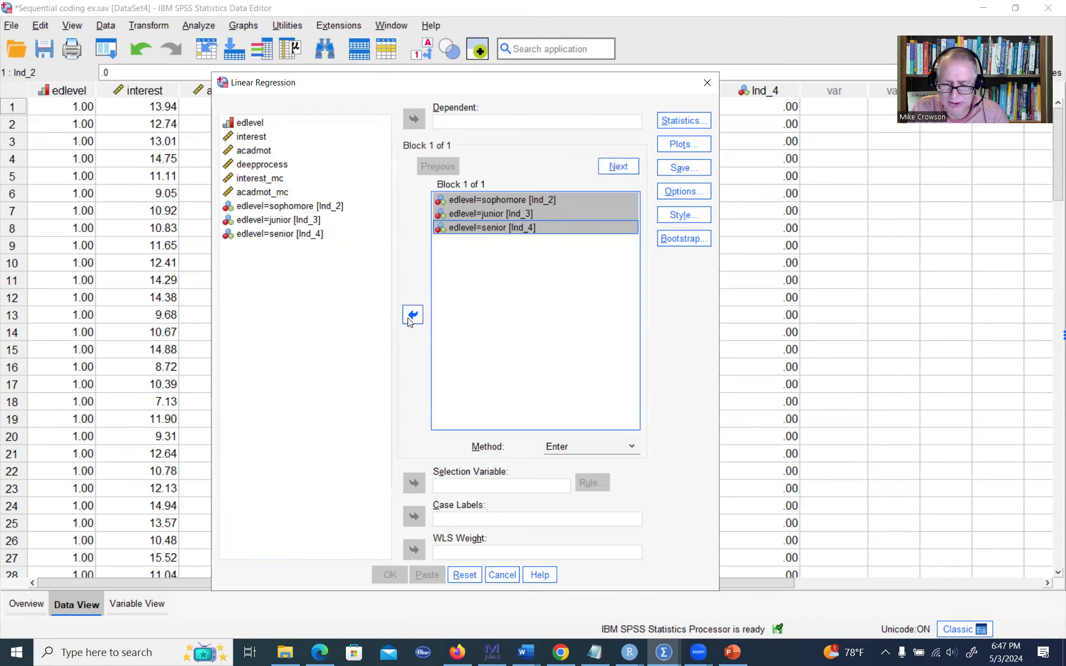
- Assign deepprocess as the dependent variable and run the linear regression
click(272, 164)
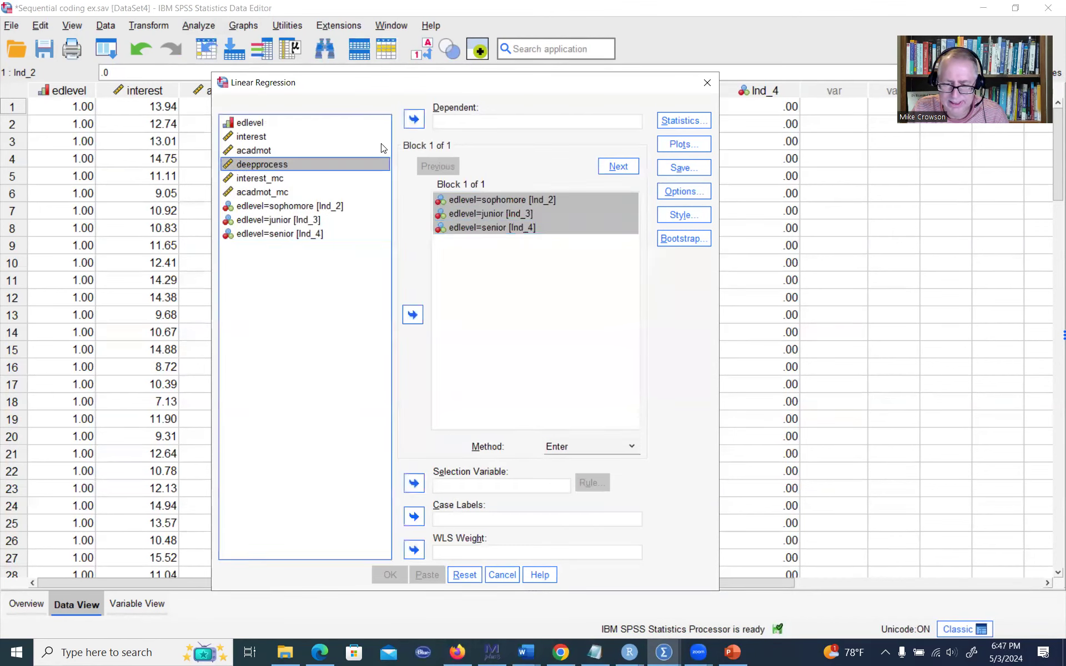
click(411, 121)
click(391, 575)
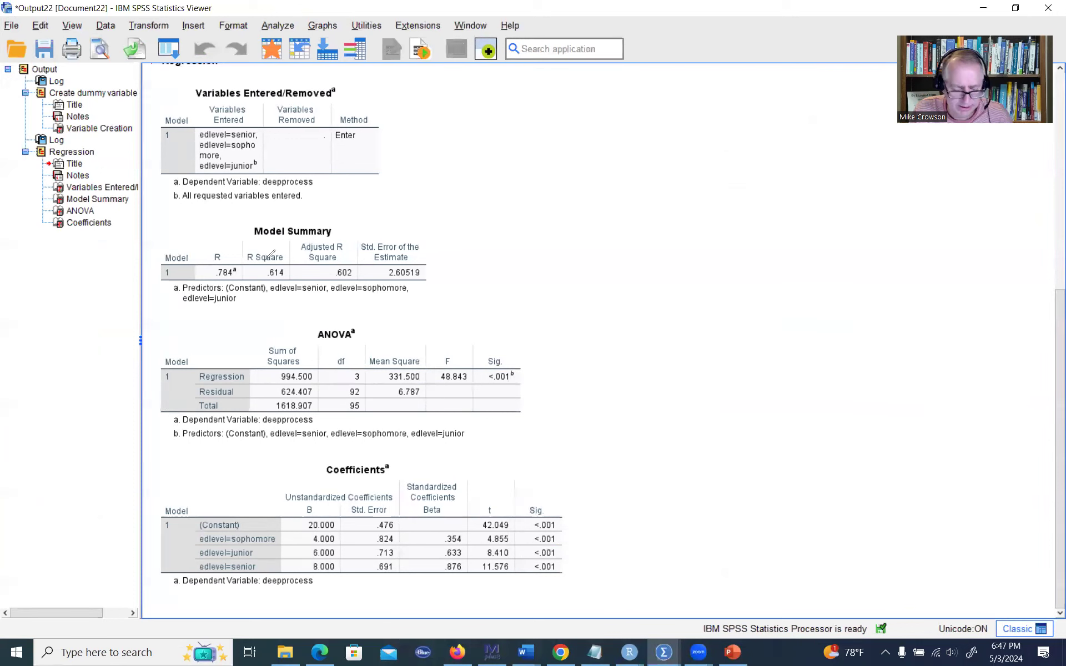
- Circle the R Square value in the Model Summary and the F and Sig. values in the ANOVA table, adding an arrow to each
click(282, 184)
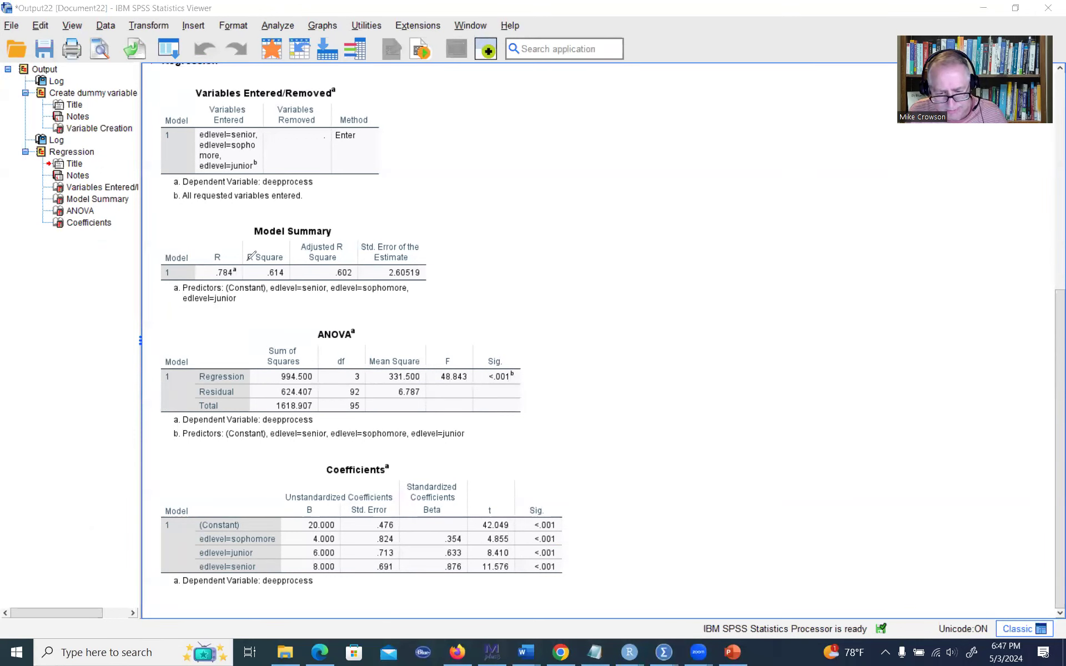
mouse_move(245, 258)
mouse_down()
mouse_move(247, 280)
mouse_move(261, 240)
mouse_up()
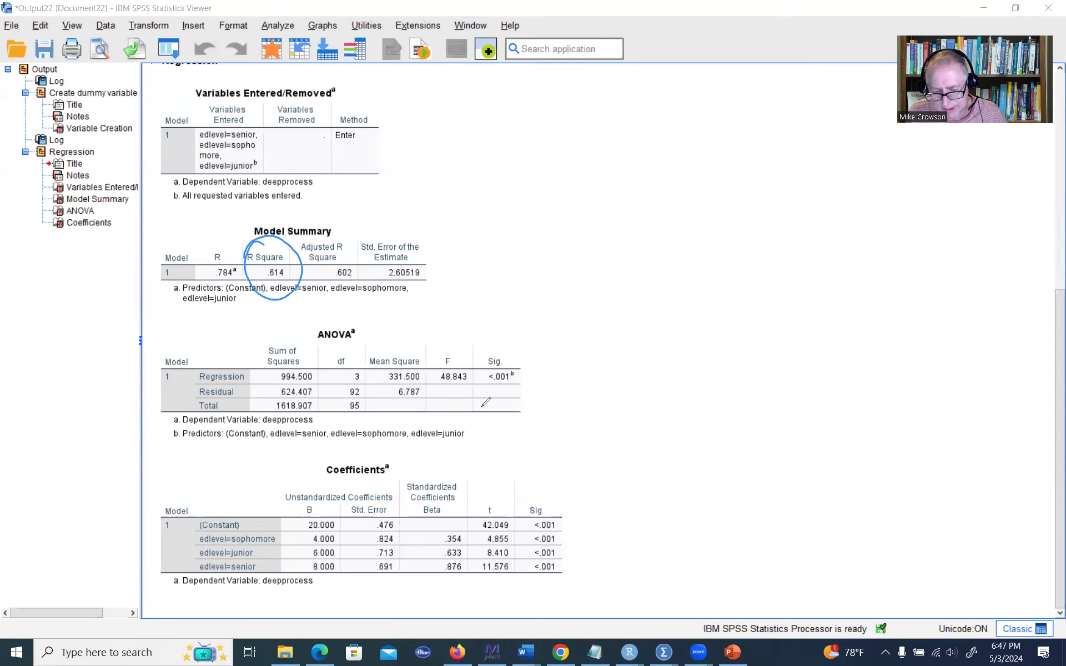
mouse_move(447, 341)
mouse_down()
mouse_move(501, 346)
mouse_move(431, 389)
mouse_move(458, 347)
mouse_up()
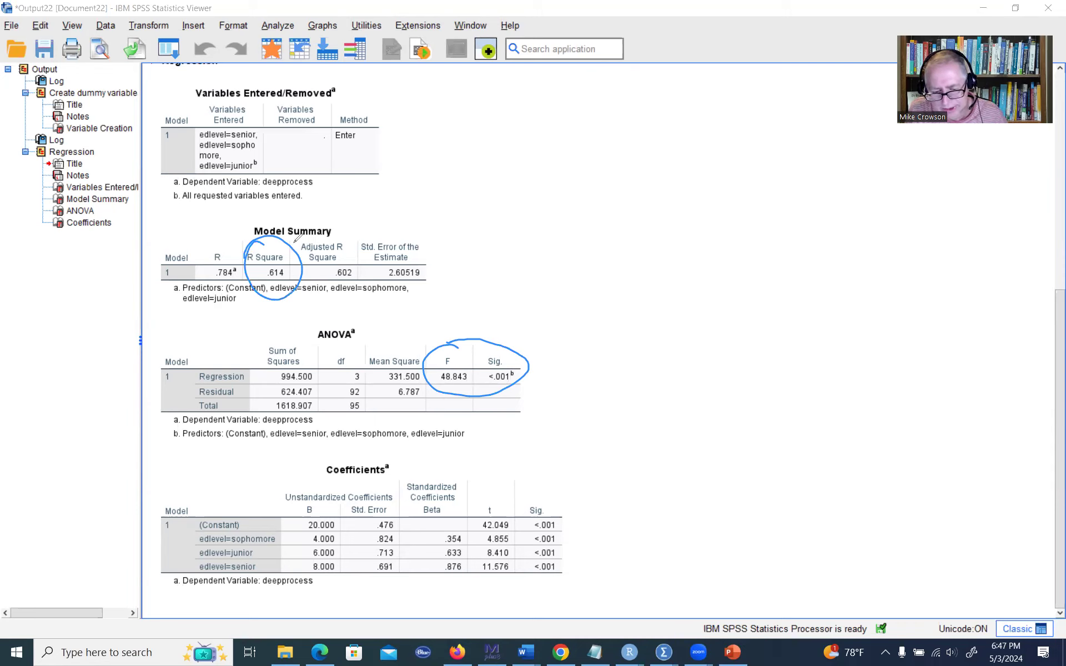
mouse_move(310, 209)
mouse_down()
mouse_move(286, 226)
mouse_move(300, 228)
mouse_up()
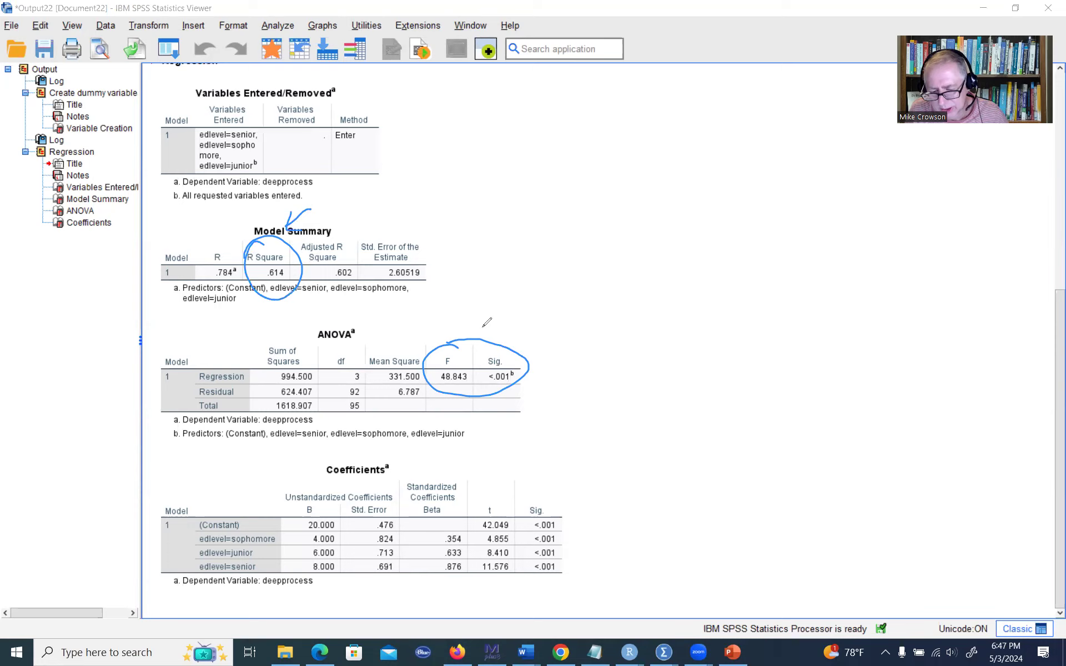
mouse_move(512, 311)
mouse_down()
mouse_move(496, 328)
mouse_move(511, 329)
mouse_up()
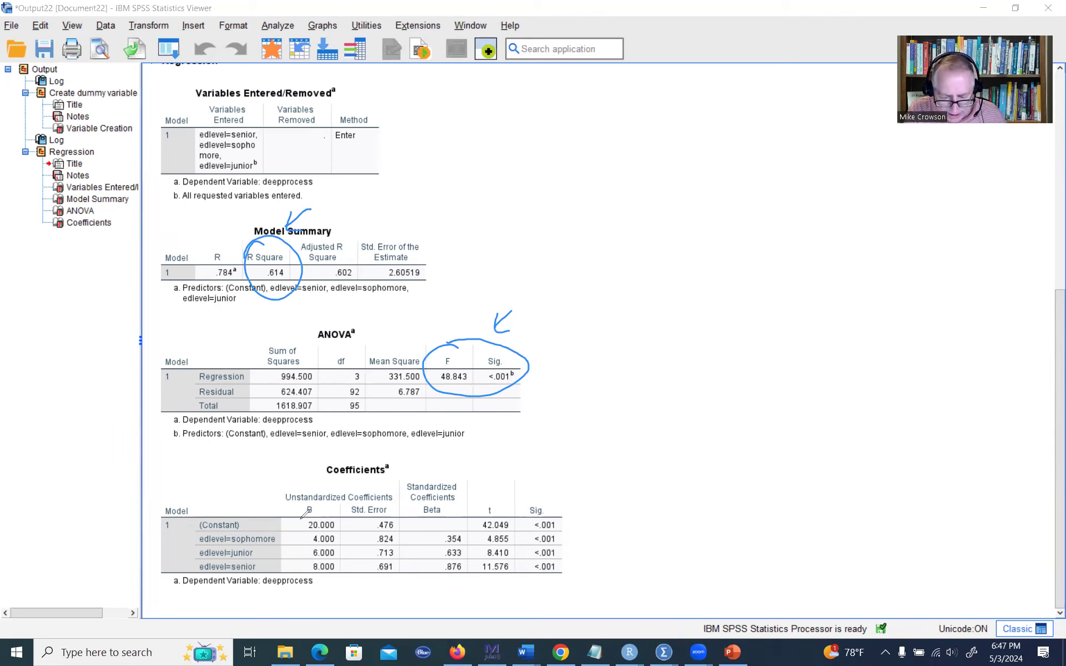
- Circle the unstandardized B coefficients of the constant, sophomore, junior and senior rows, adding a check mark beside the constant and plus or minus marks alongside
mouse_move(255, 520)
mouse_down()
mouse_move(269, 505)
mouse_move(338, 531)
mouse_move(307, 531)
mouse_move(321, 512)
mouse_up()
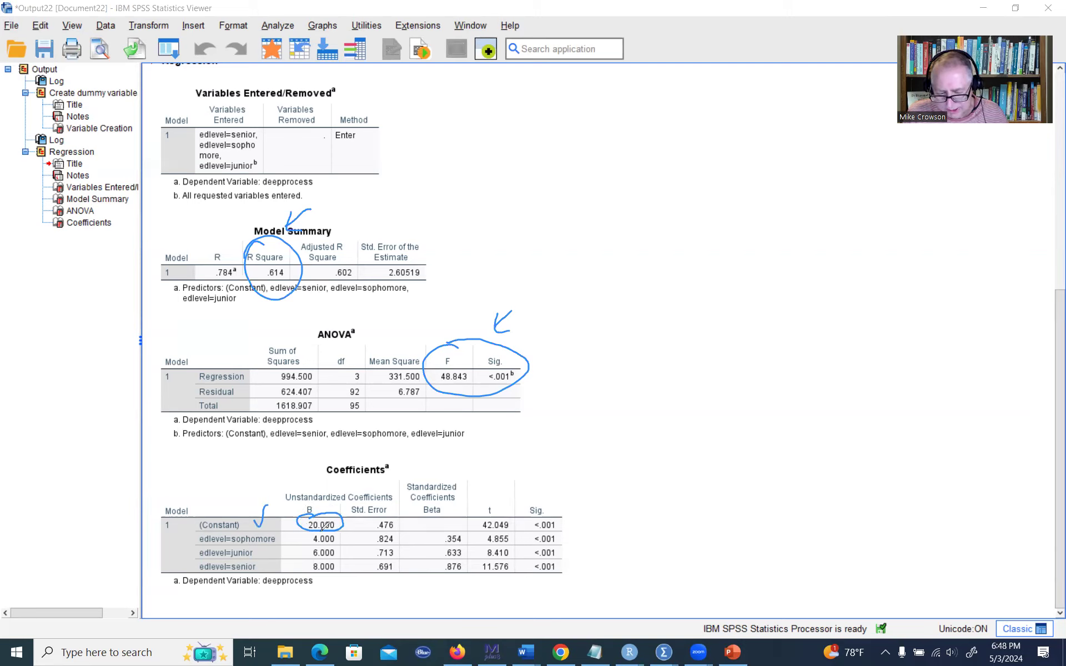
mouse_move(336, 533)
mouse_down()
mouse_move(315, 545)
mouse_move(287, 538)
mouse_up()
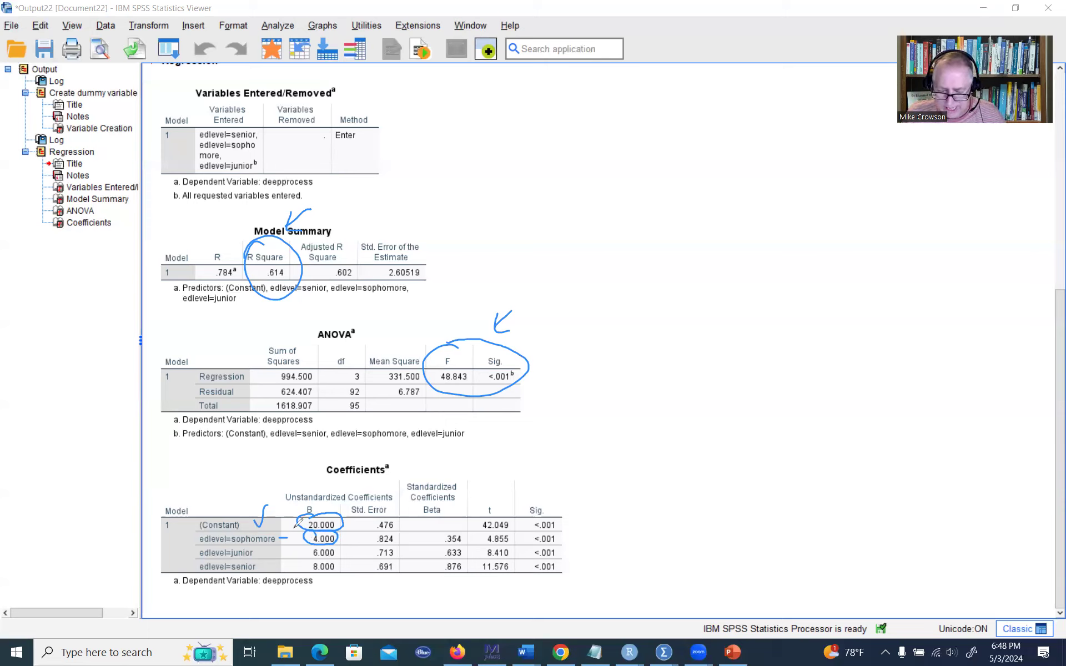
drag(291, 524, 296, 529)
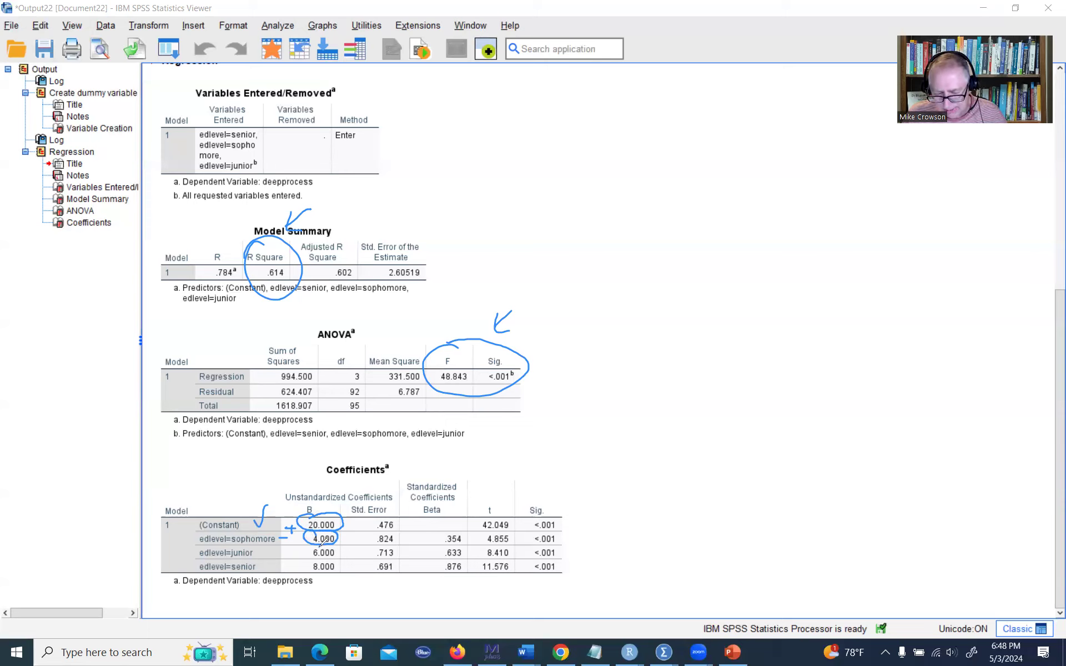
drag(323, 547, 327, 560)
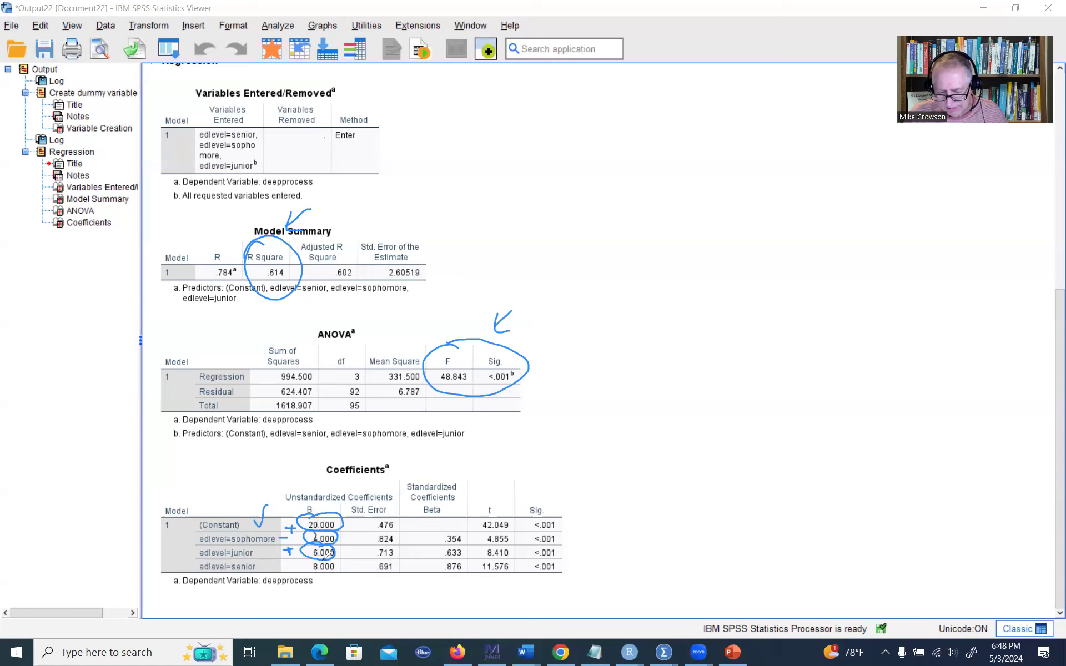
mouse_move(325, 555)
mouse_down()
mouse_move(306, 573)
mouse_move(322, 559)
mouse_up()
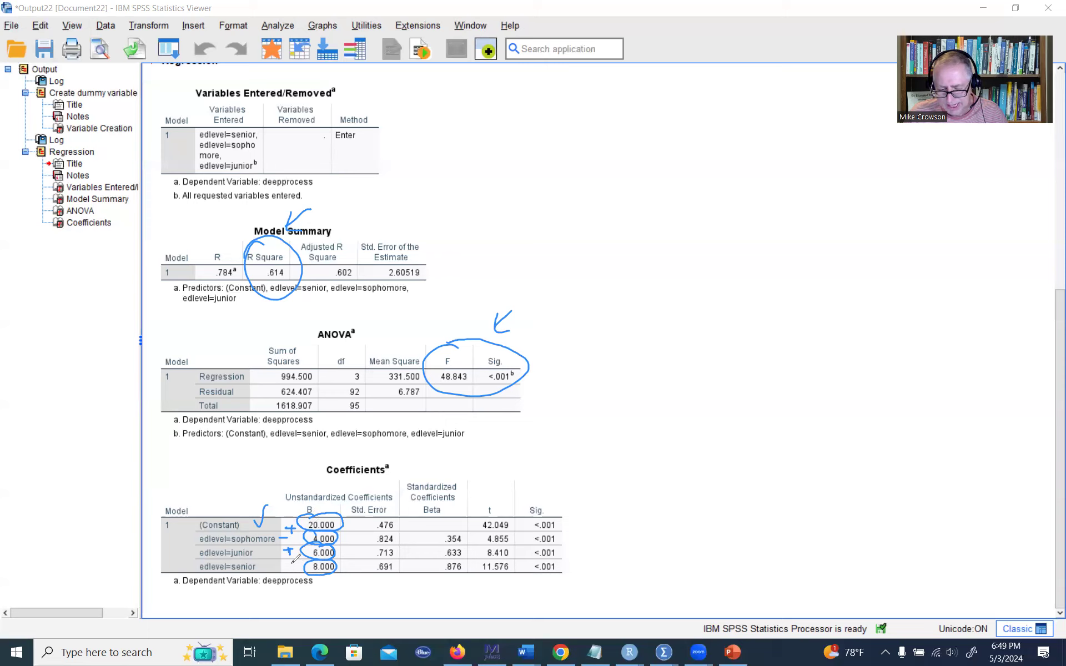
- Add a plus mark beside the senior coefficient in the Coefficients table and clear all the annotations
drag(286, 565, 296, 566)
drag(291, 561, 291, 571)
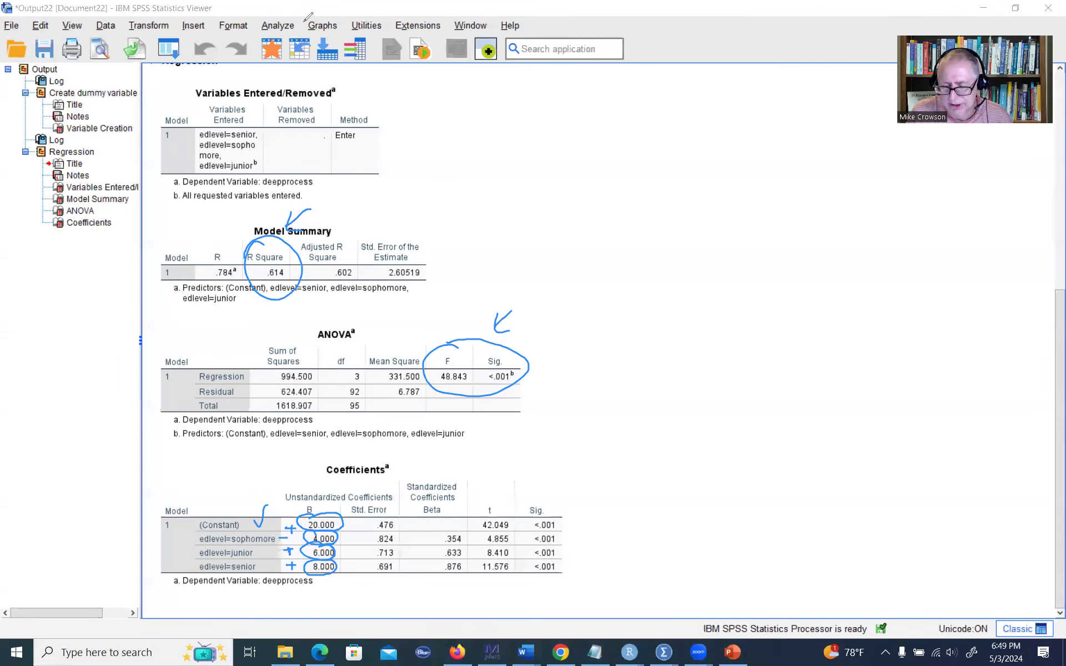
click(336, 38)
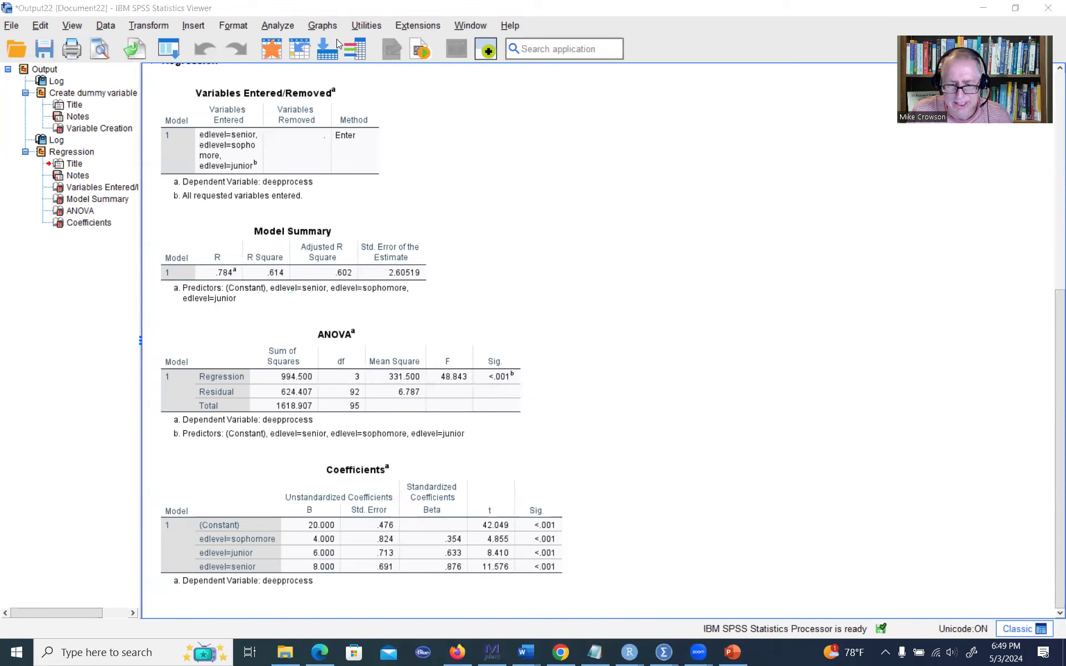
- Set up a One-Way ANOVA with edlevel as the factor and deepprocess as the dependent variable
click(268, 27)
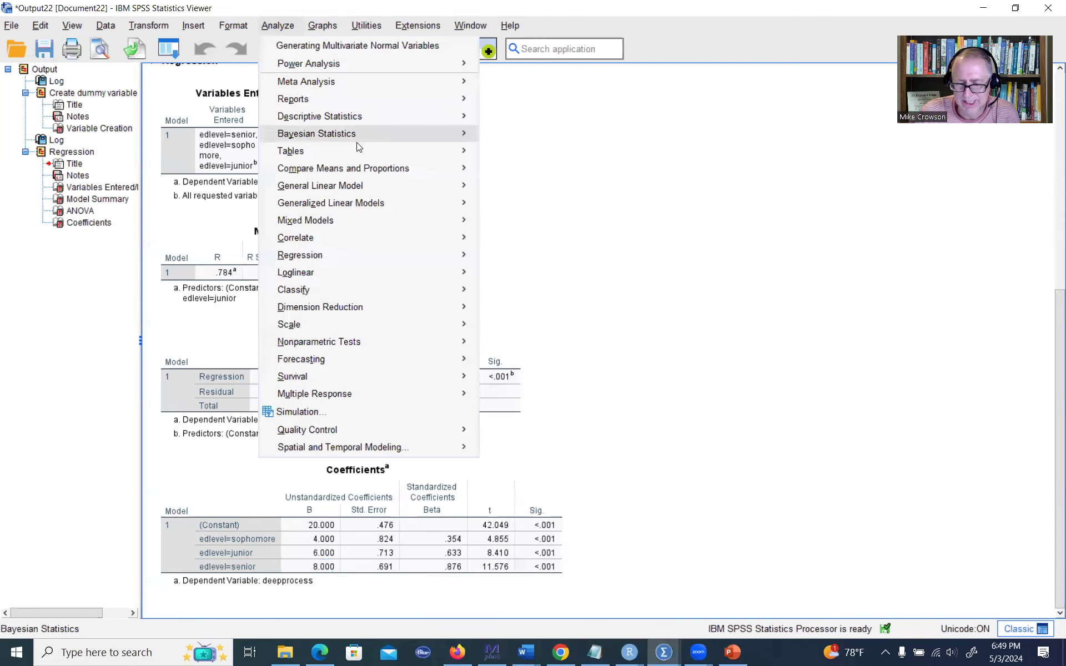
mouse_move(406, 180)
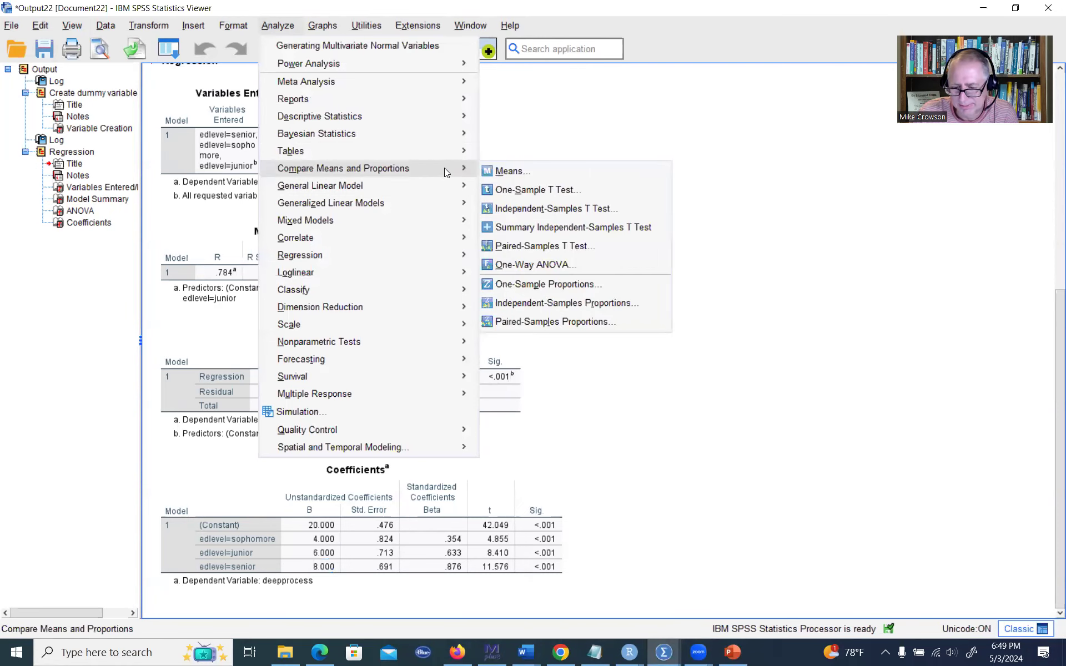
click(551, 265)
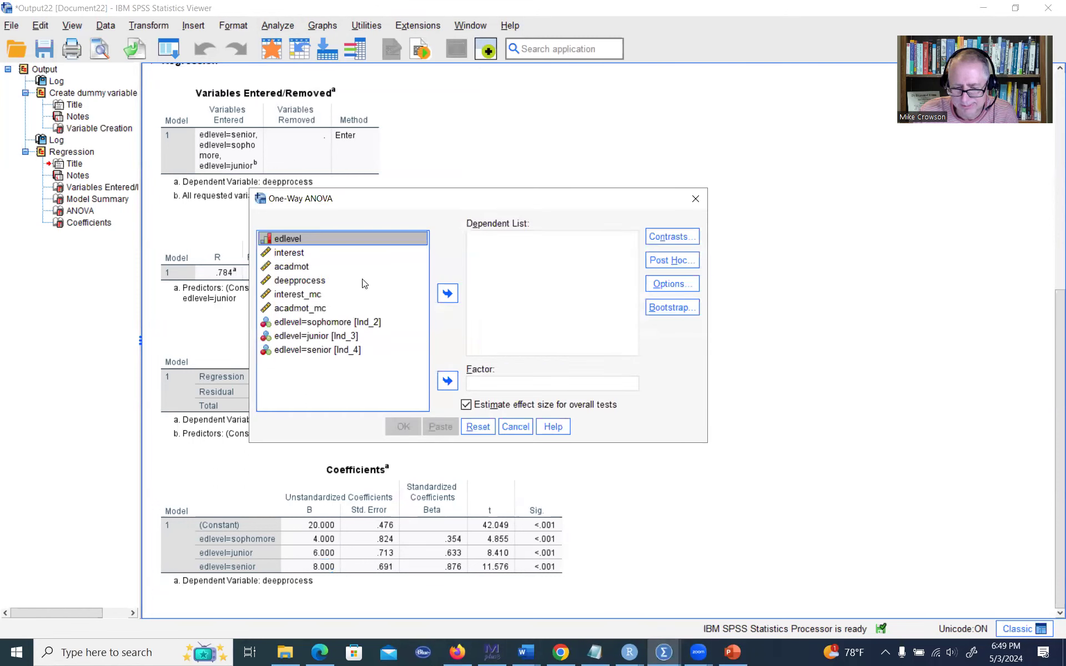
click(447, 381)
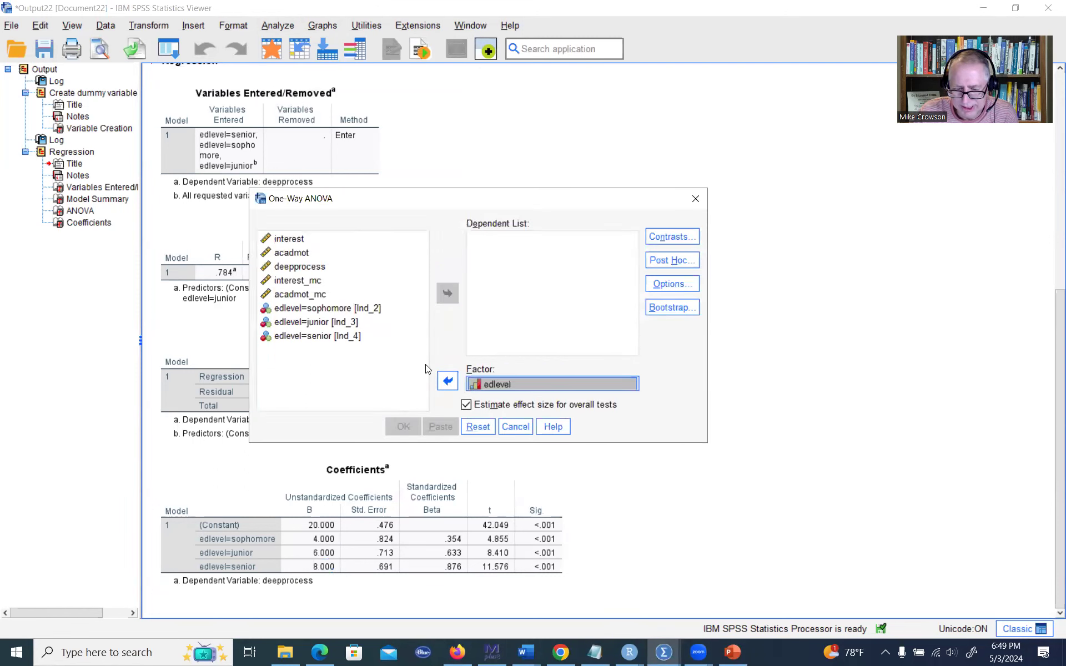
click(322, 268)
click(448, 293)
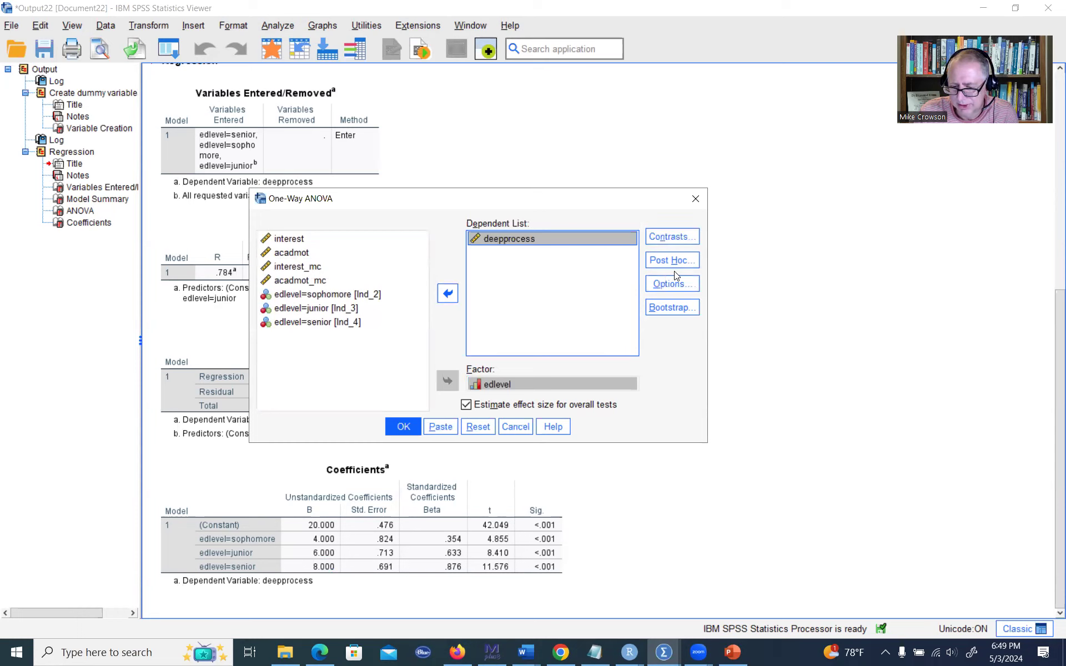
- Request descriptive statistics for the One-Way ANOVA and run the analysis
click(677, 286)
click(438, 208)
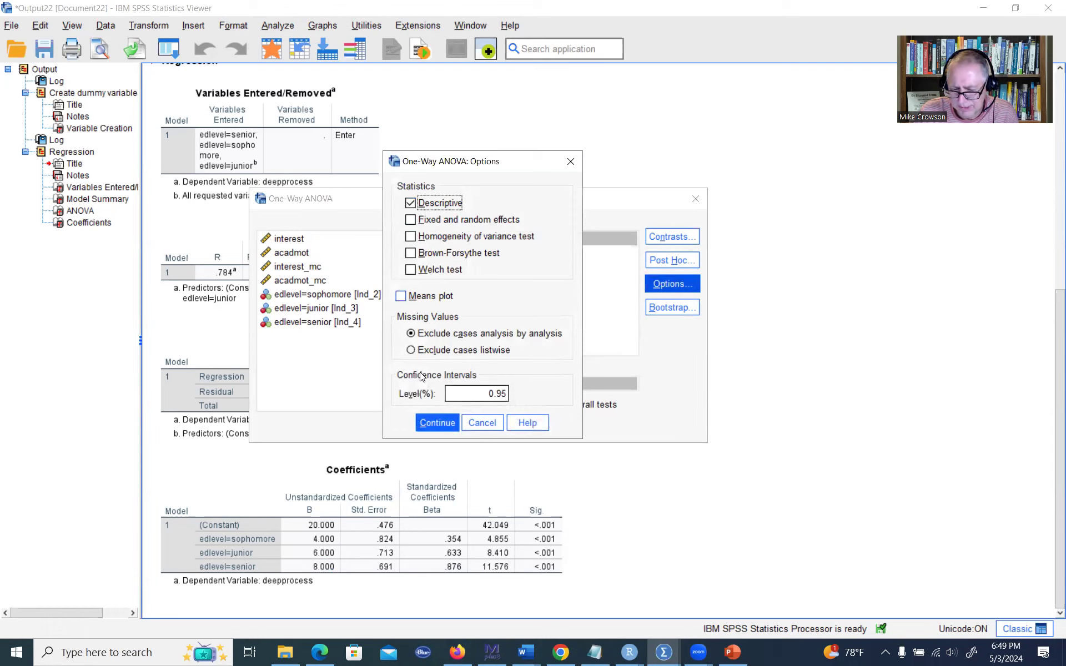
click(435, 420)
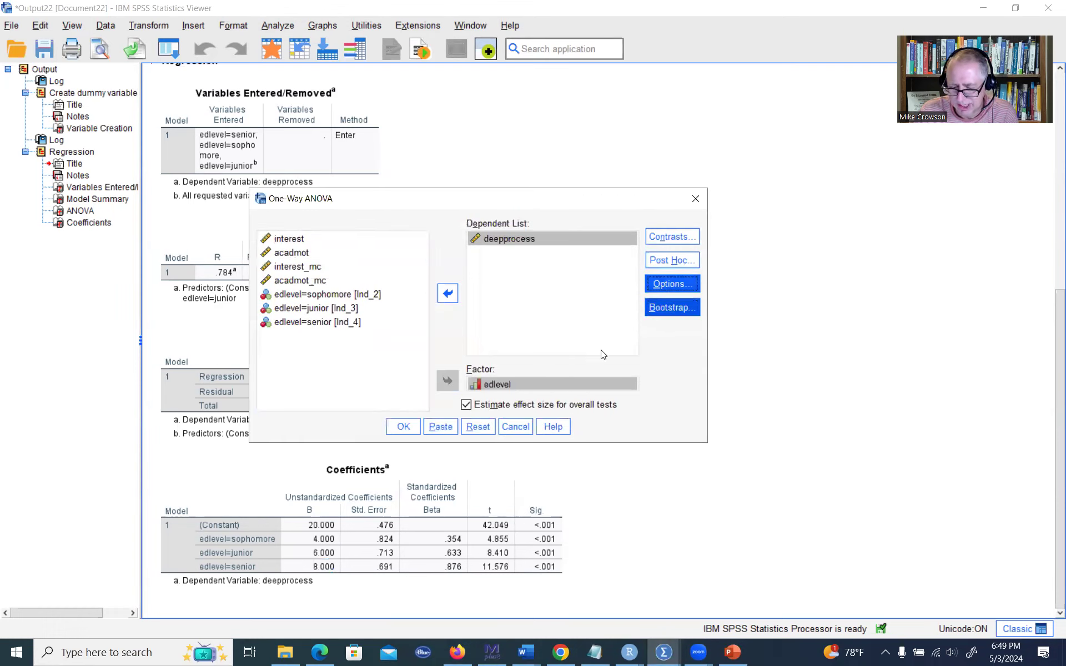
click(404, 426)
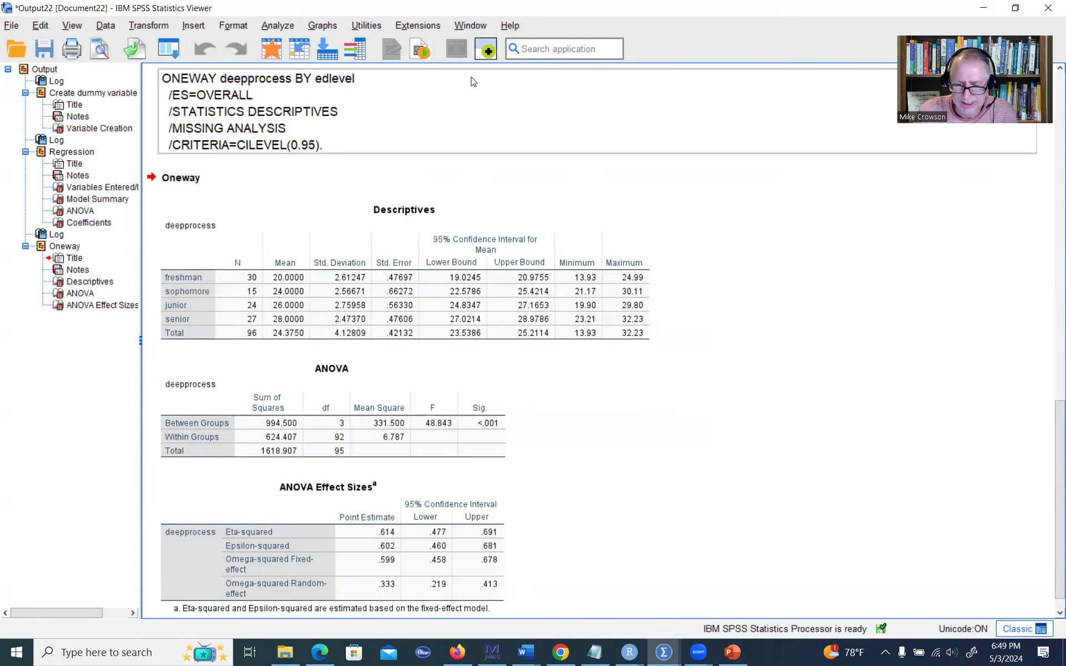
- Circle the eta-squared estimate and the F and Sig. values in the Oneway output, and compare them with the regression's ANOVA table
scroll(547, 283, up, 4)
scroll(547, 283, down, 5)
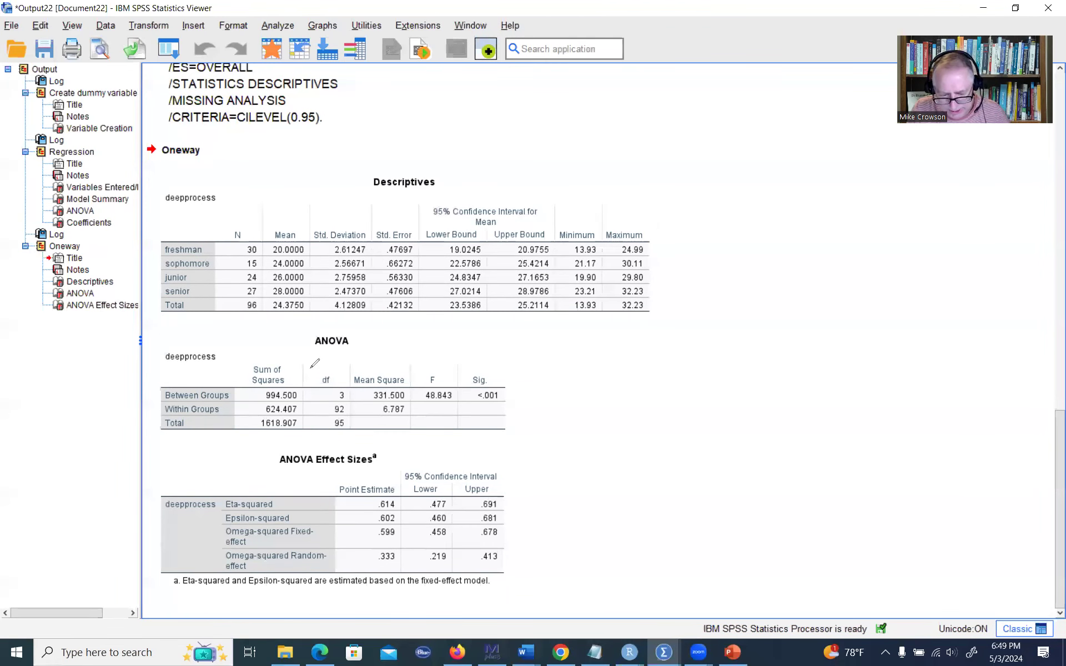
drag(372, 497, 392, 480)
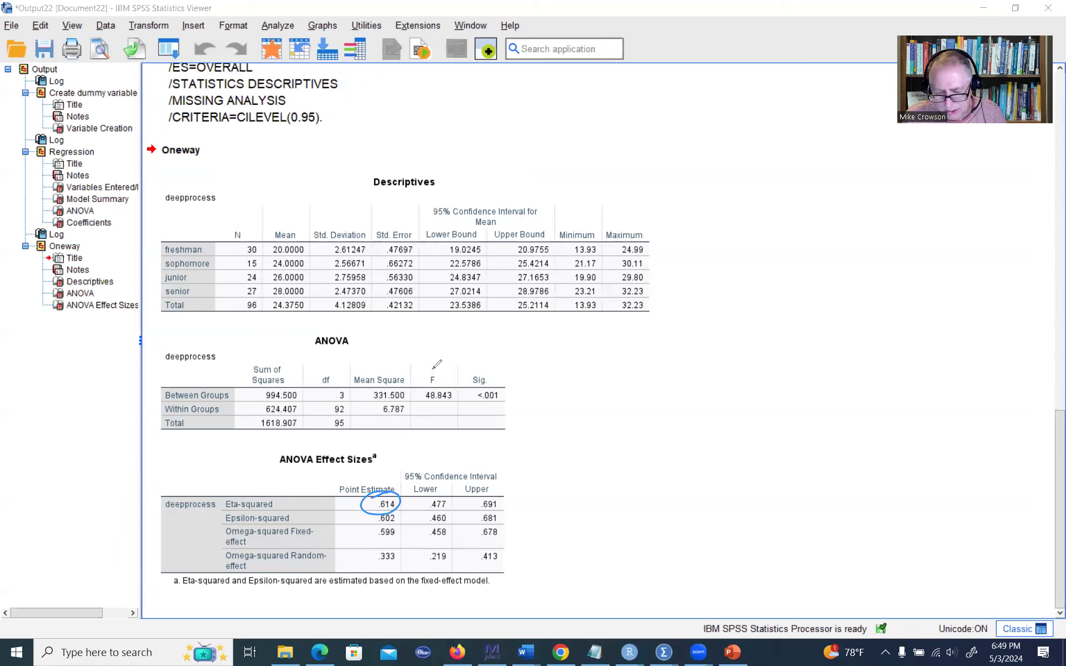
mouse_move(432, 368)
mouse_down()
mouse_move(498, 363)
mouse_move(427, 370)
mouse_move(468, 367)
mouse_up()
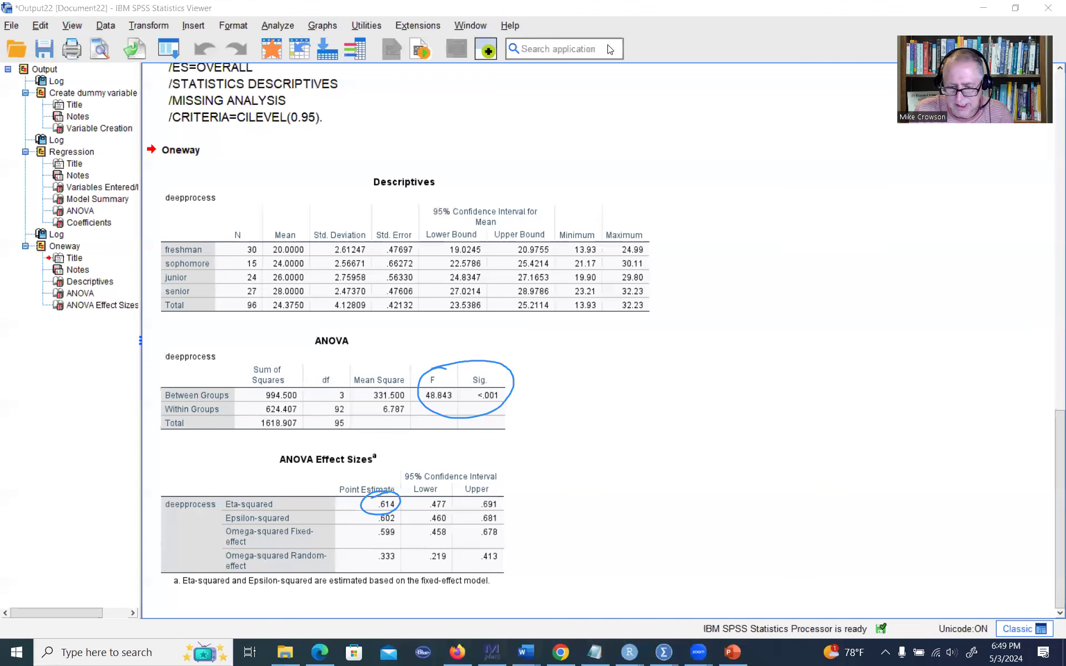
scroll(642, 305, up, 8)
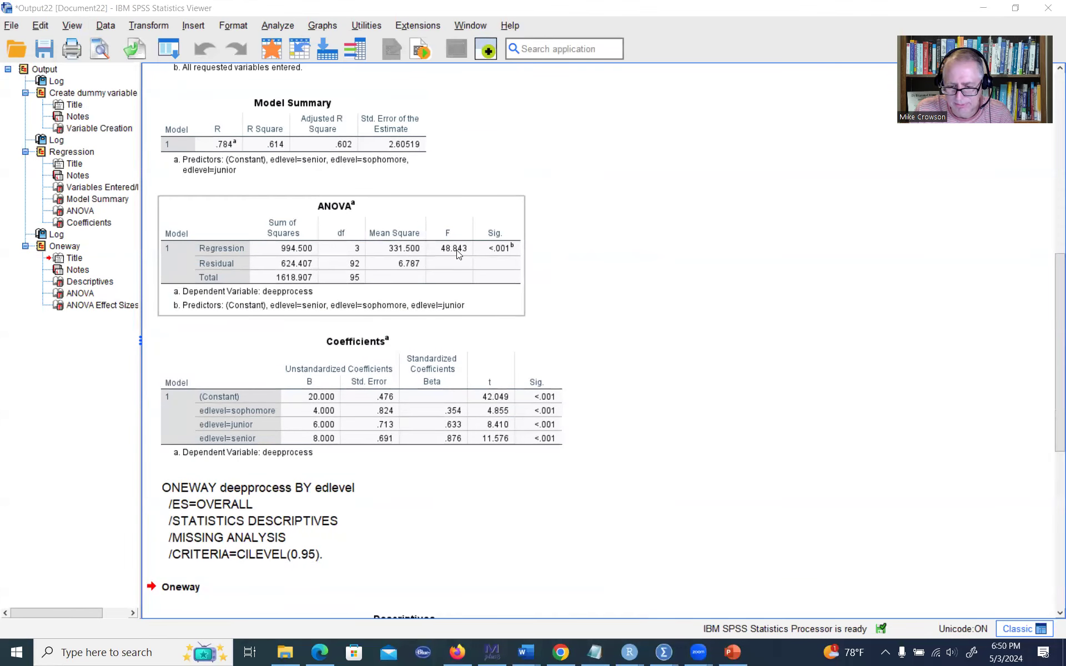
scroll(576, 299, down, 8)
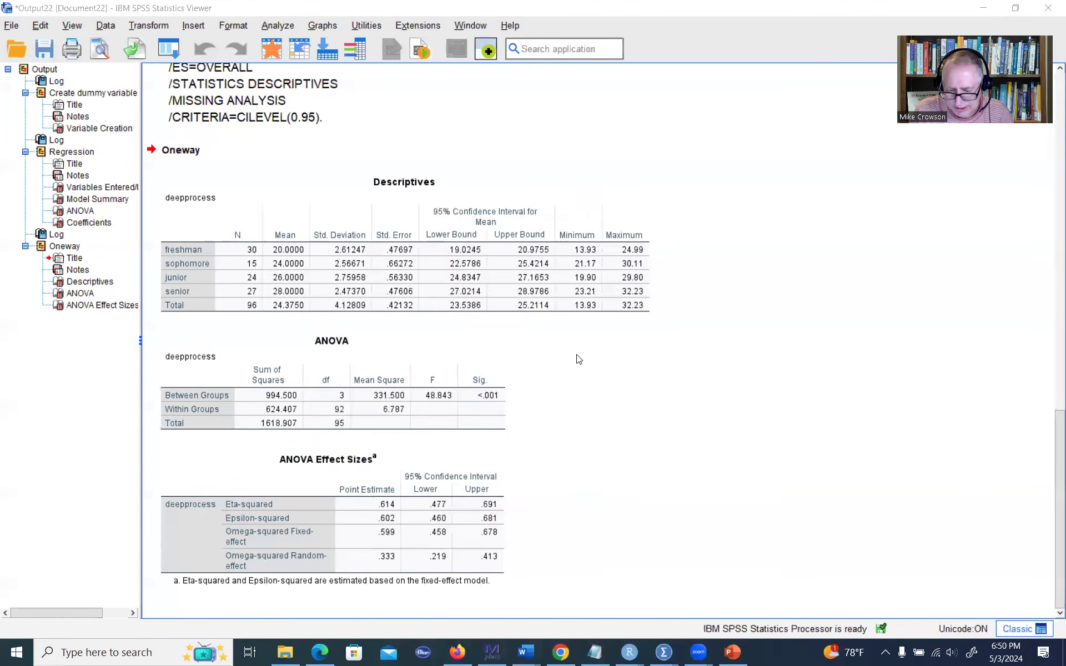
- Circle the regression's constant, sophomore, junior and senior B values alongside the freshman to senior means in Descriptives, finishing by clearing the marks
scroll(506, 382, up, 2)
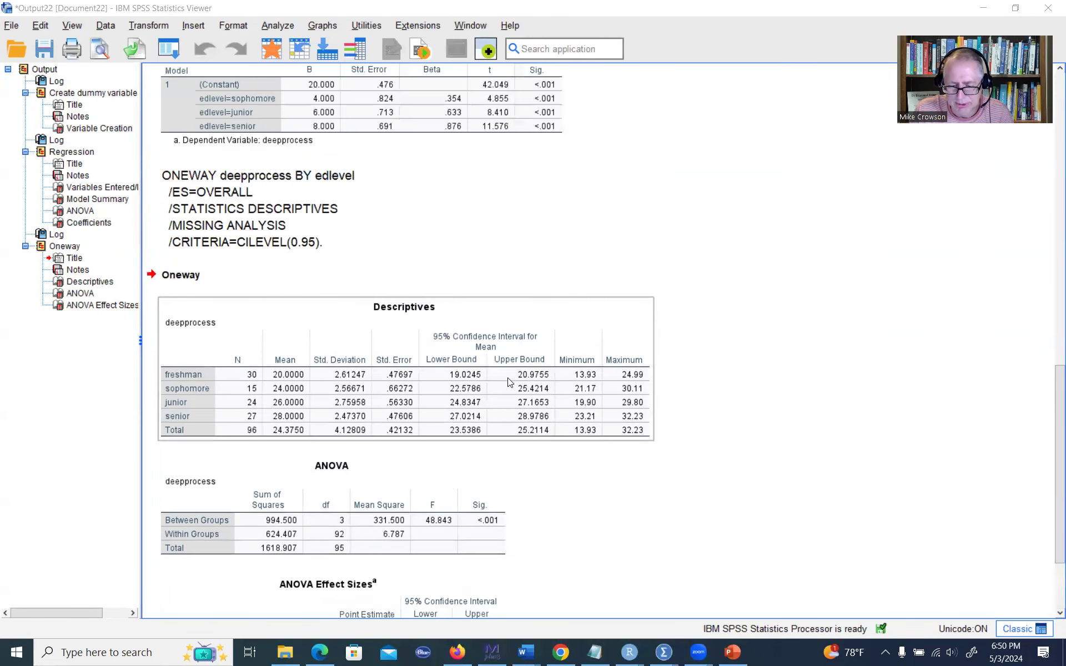
scroll(509, 382, up, 2)
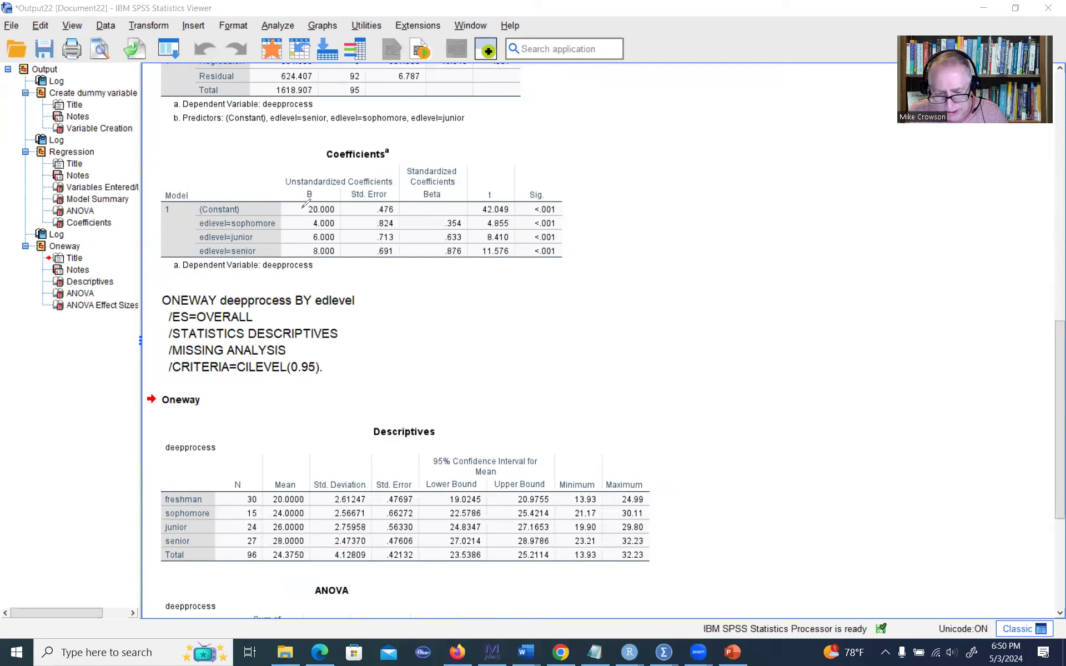
mouse_move(300, 207)
mouse_down()
mouse_move(338, 201)
mouse_move(301, 209)
mouse_up()
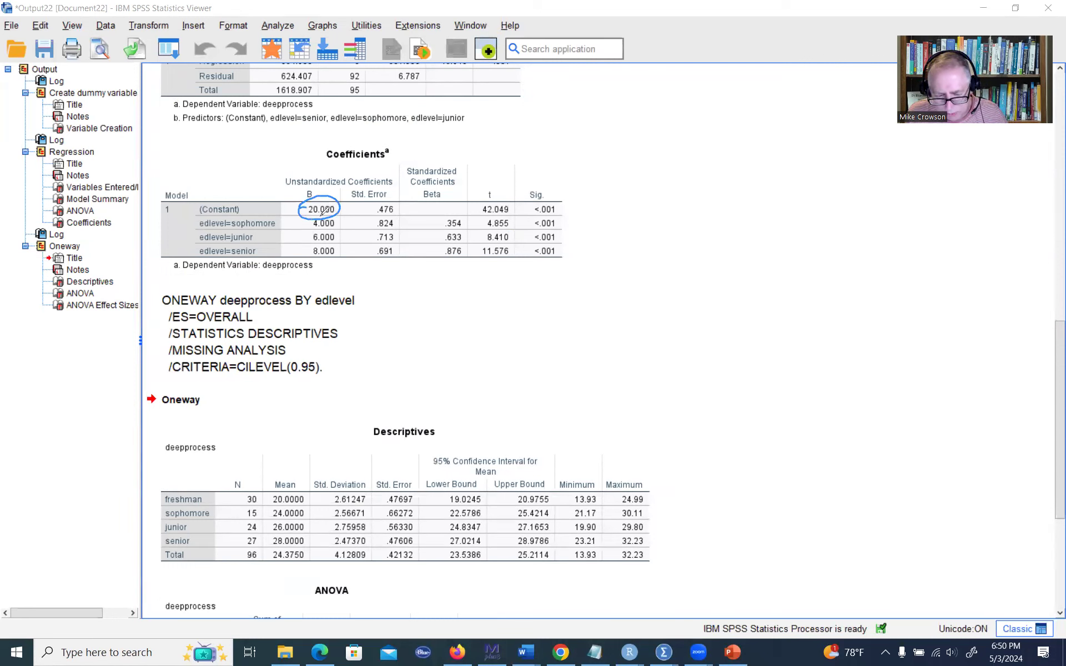
mouse_move(292, 484)
mouse_down()
mouse_move(291, 510)
mouse_move(293, 483)
mouse_up()
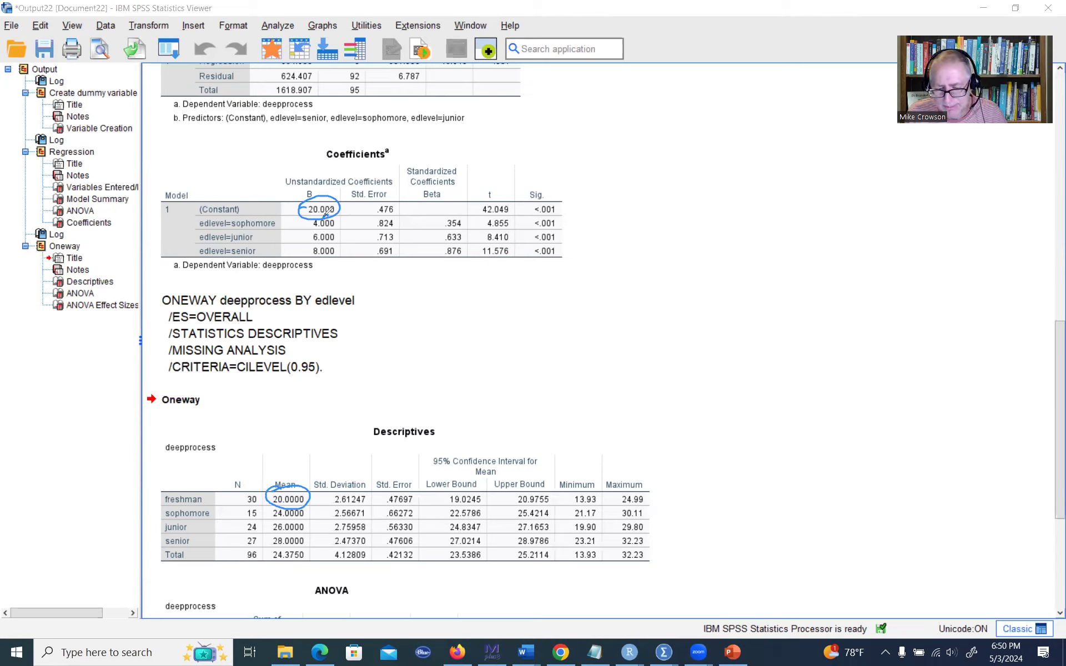
drag(336, 219, 328, 217)
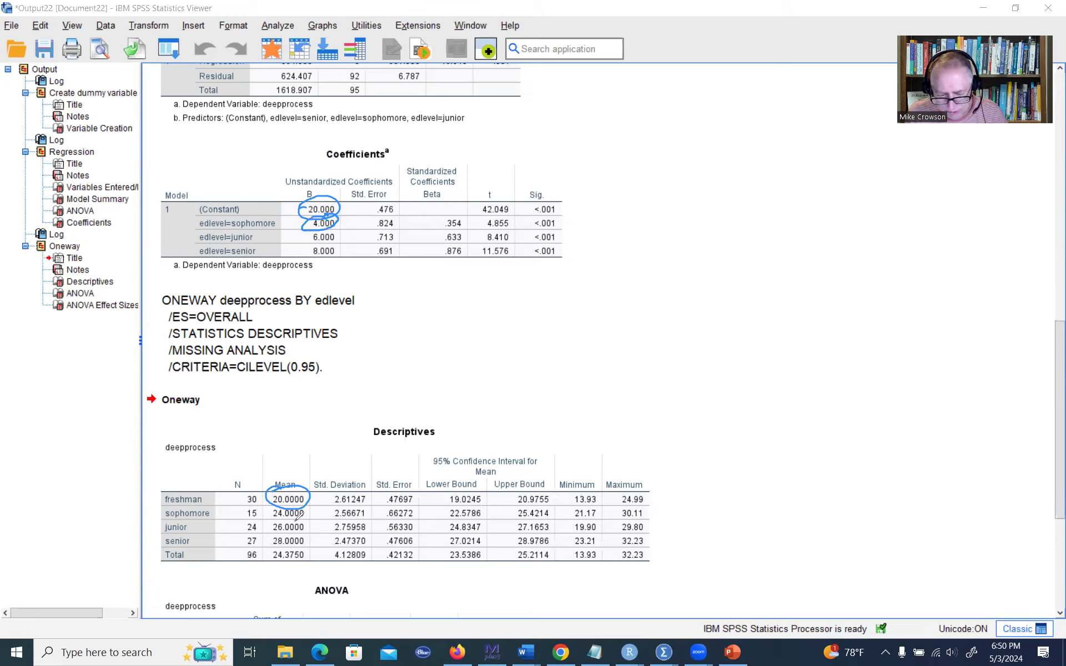
mouse_move(309, 509)
mouse_down()
mouse_move(277, 517)
mouse_move(302, 502)
mouse_up()
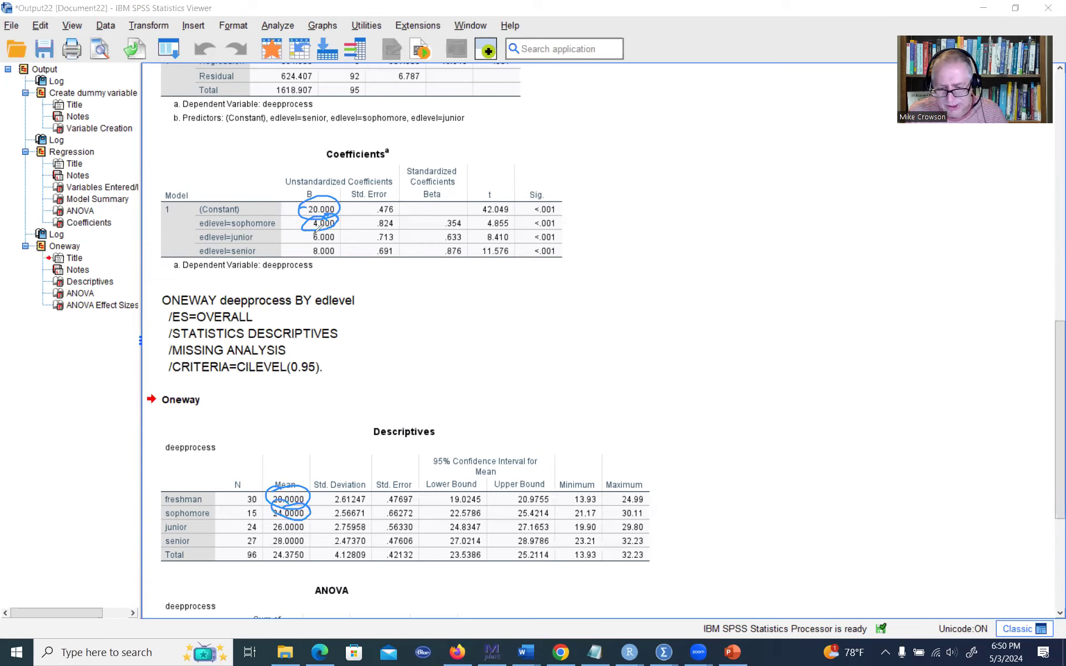
drag(315, 229, 305, 240)
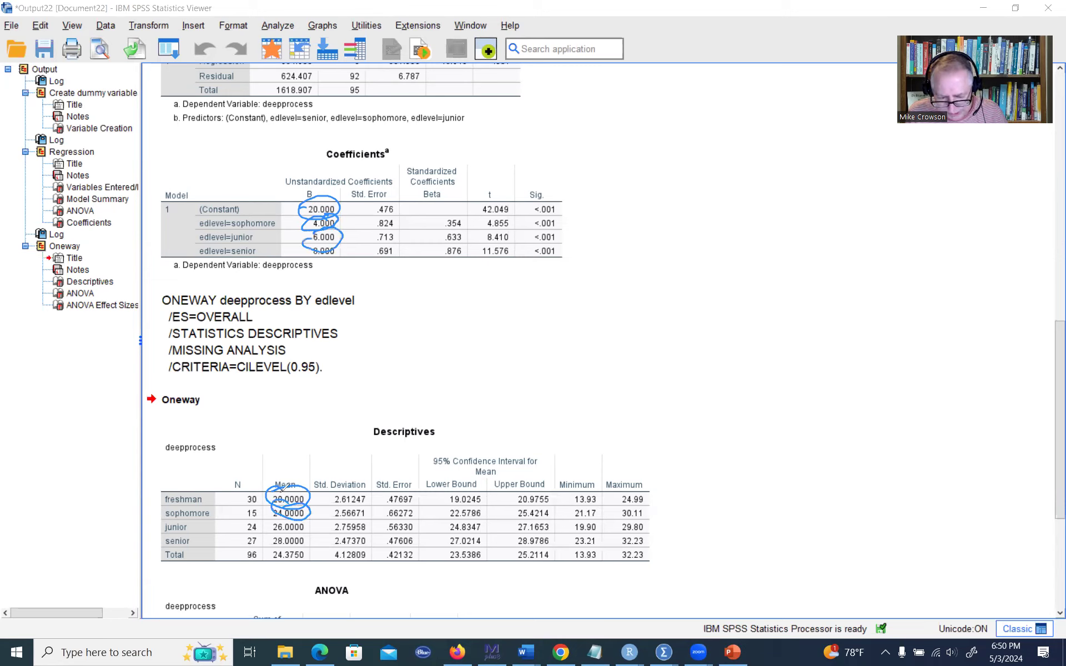
mouse_move(302, 521)
mouse_down()
mouse_move(281, 534)
mouse_move(272, 520)
mouse_up()
drag(315, 243, 328, 273)
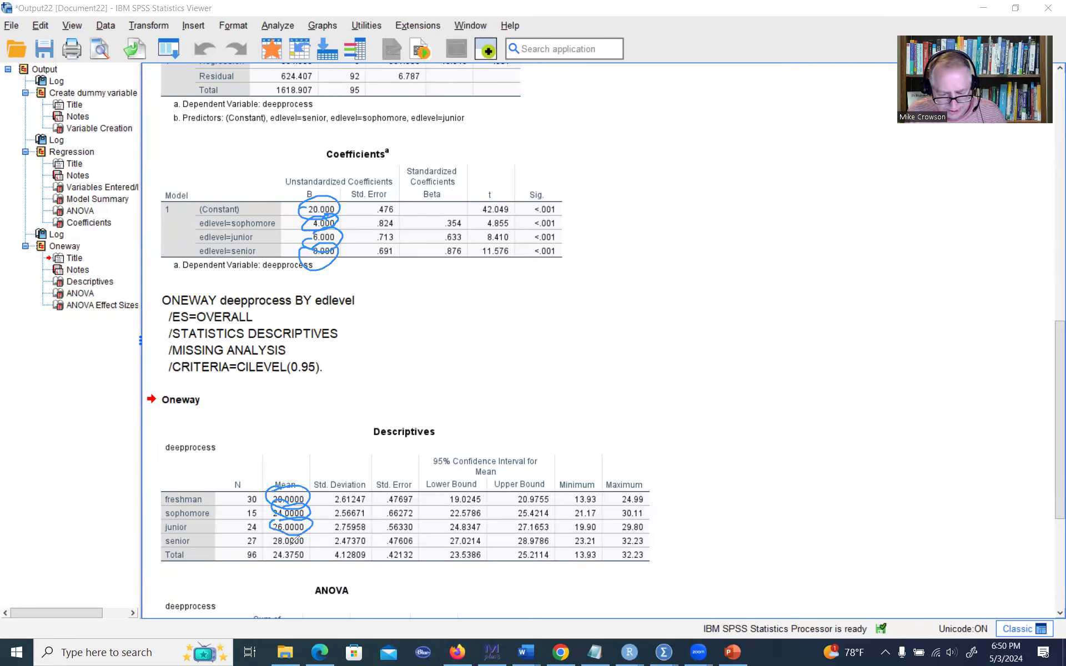
mouse_move(282, 530)
mouse_down()
mouse_move(304, 534)
mouse_move(275, 550)
mouse_move(293, 522)
mouse_up()
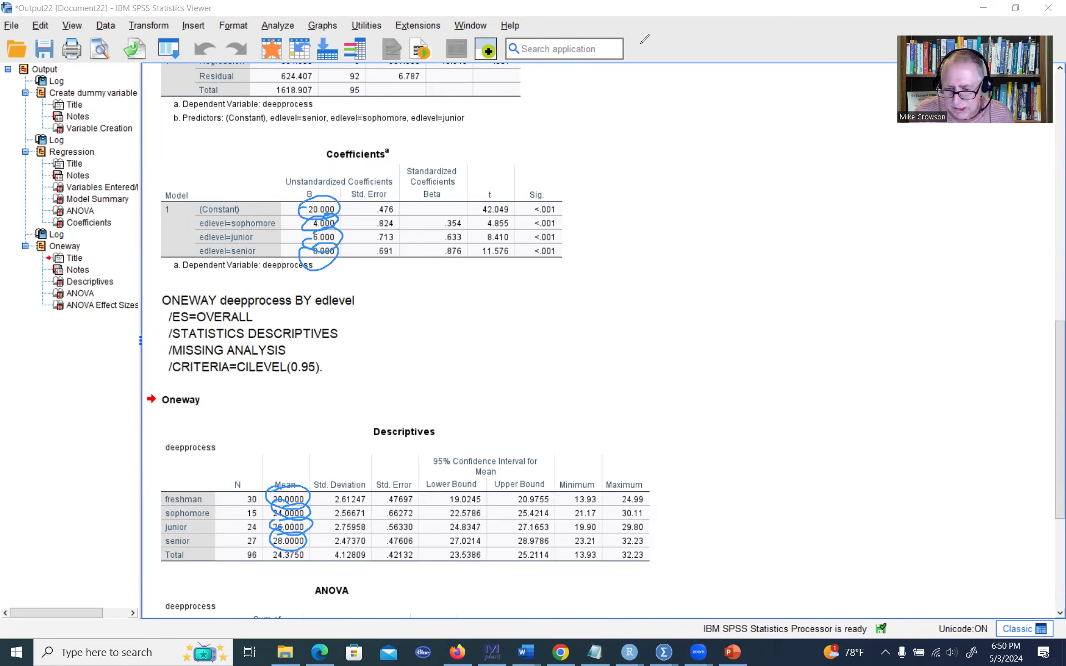
key(Escape)
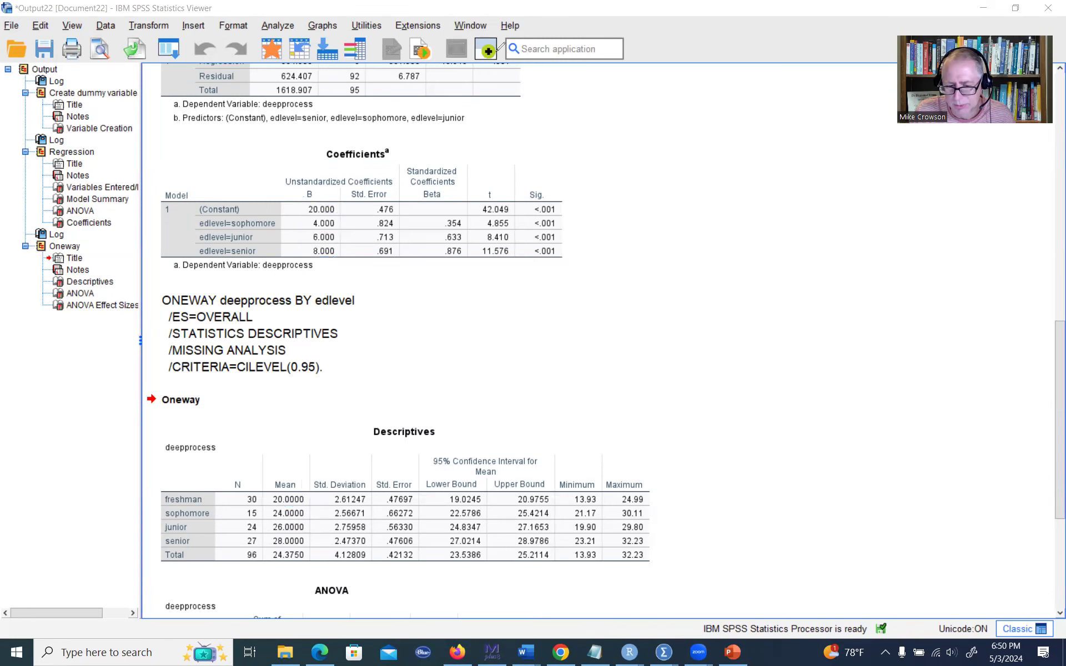
click(476, 348)
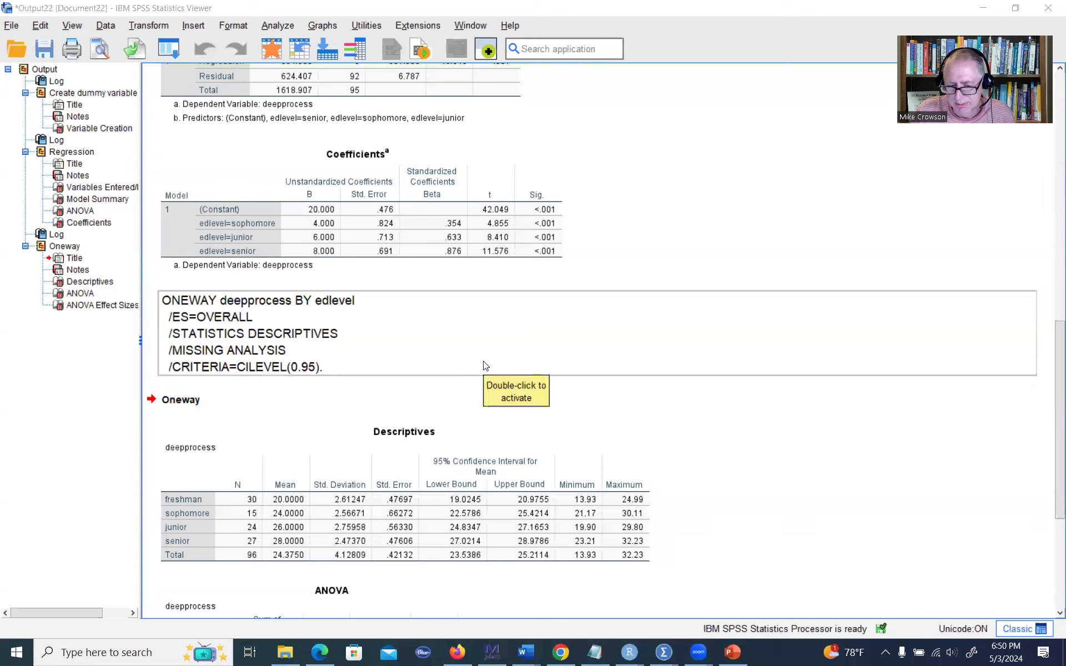
click(511, 172)
click(639, 158)
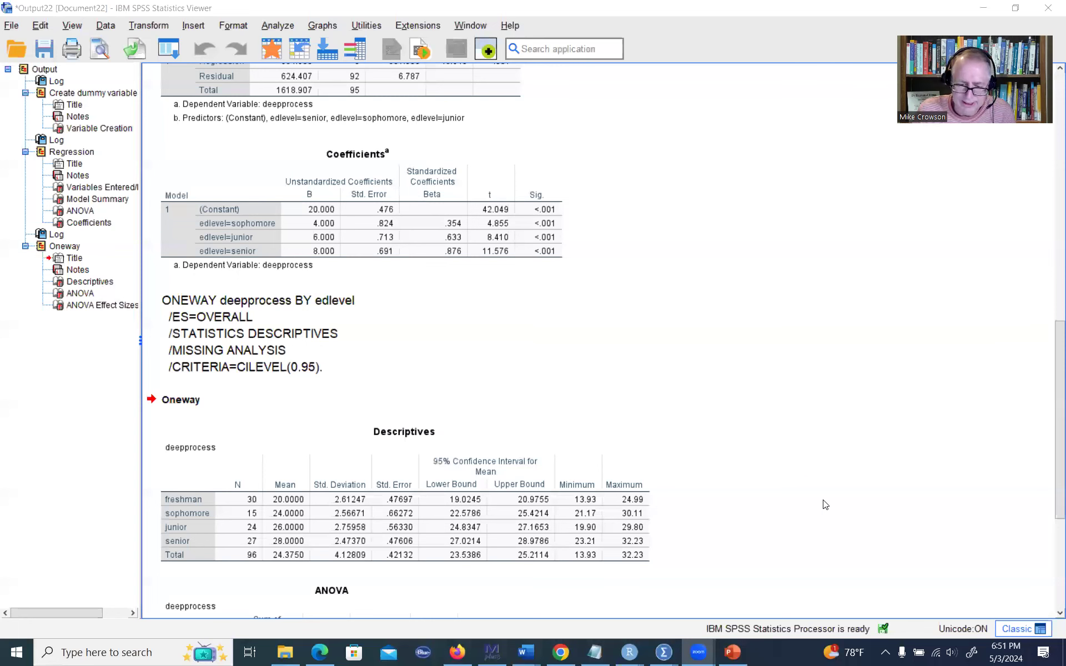
click(357, 238)
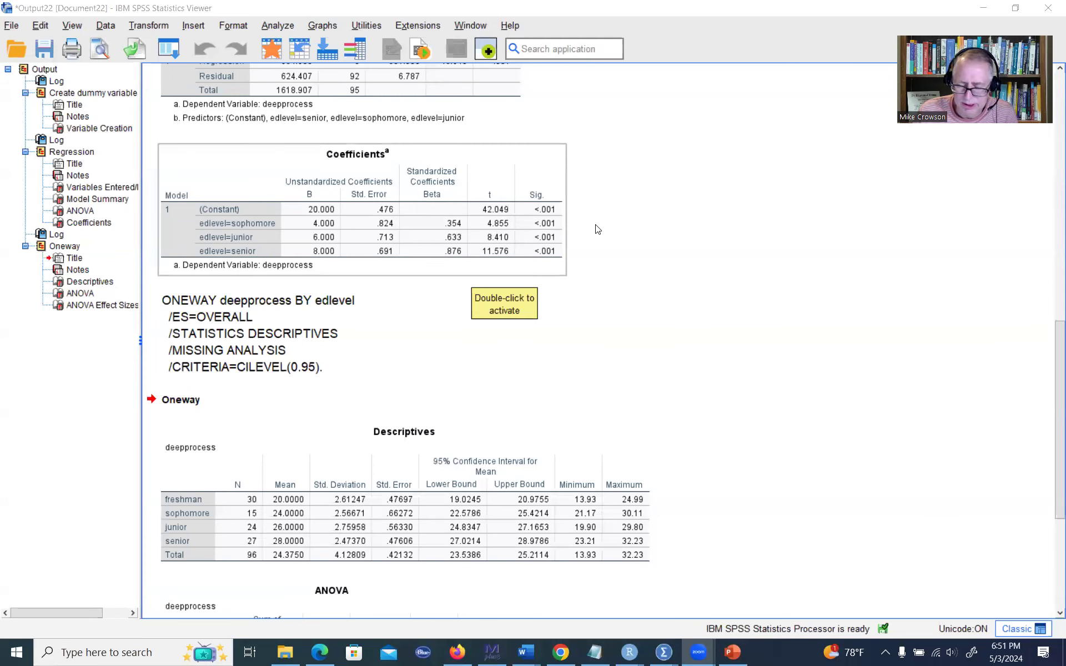
click(658, 233)
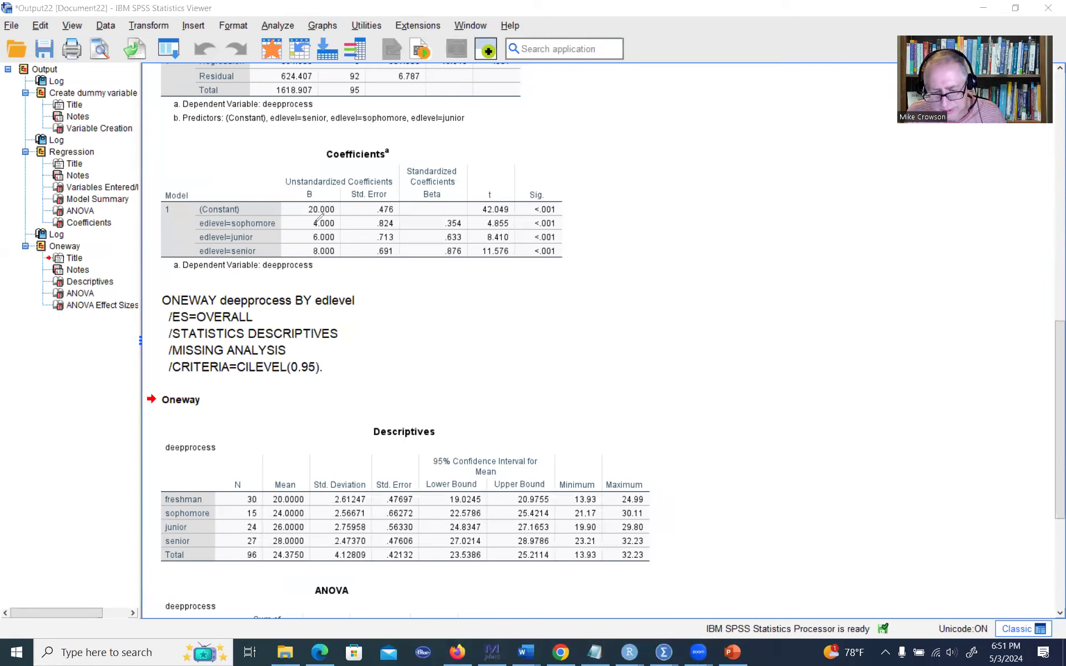
- Circle the B and Sig. values of the sophomore, junior and senior rows in the Coefficients table, and clear the circles
mouse_move(335, 225)
mouse_down()
mouse_move(304, 228)
mouse_move(339, 213)
mouse_move(339, 227)
mouse_up()
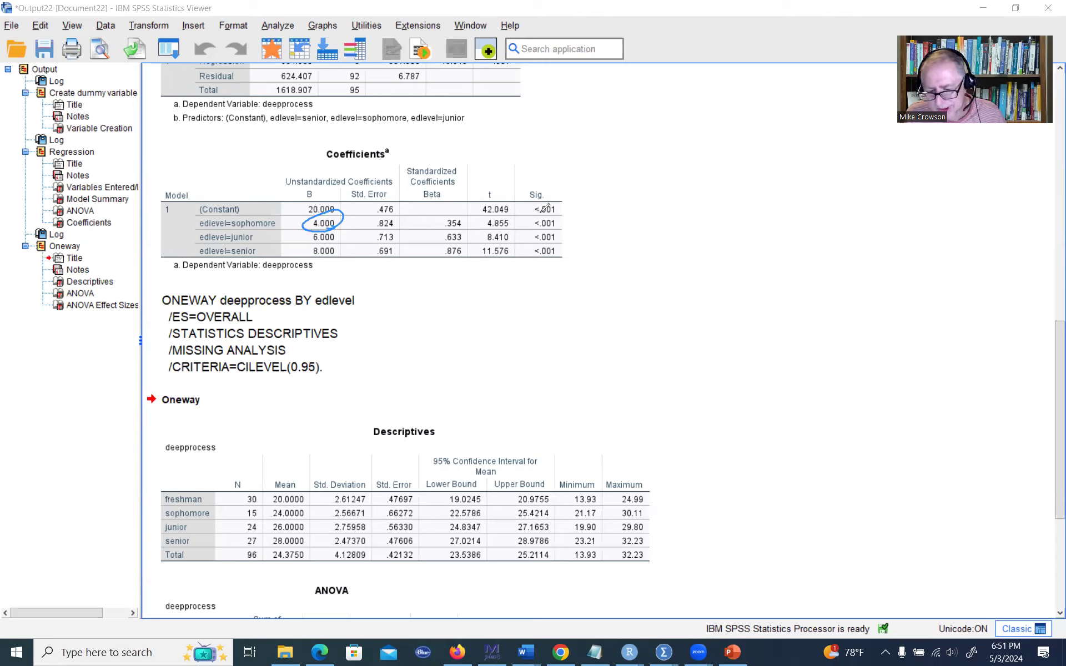
drag(543, 211, 551, 214)
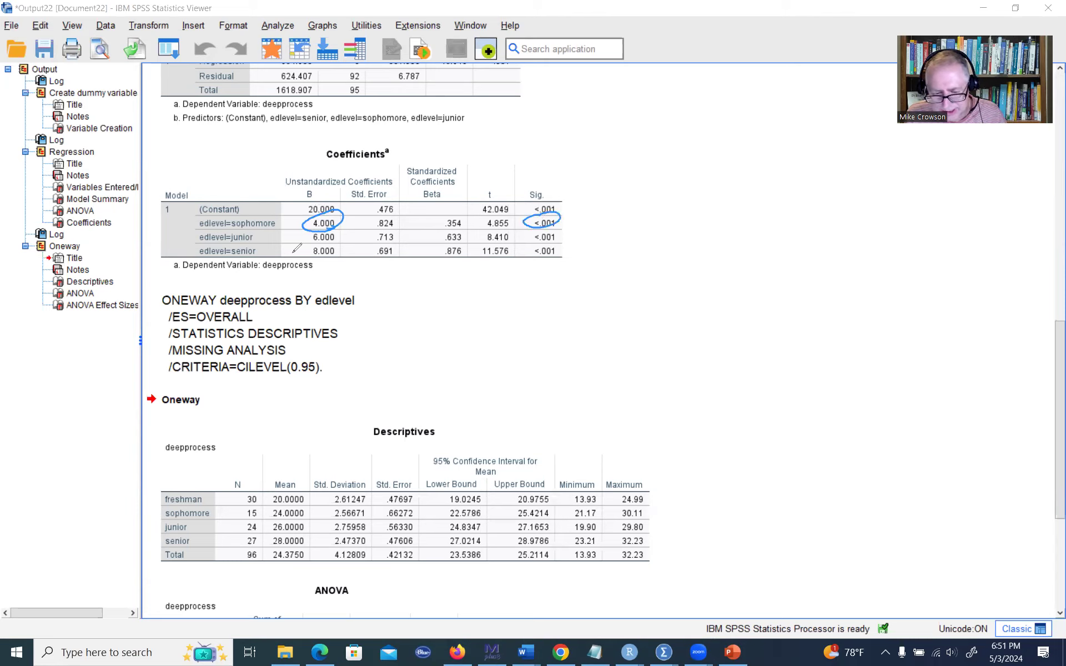
drag(313, 228, 332, 228)
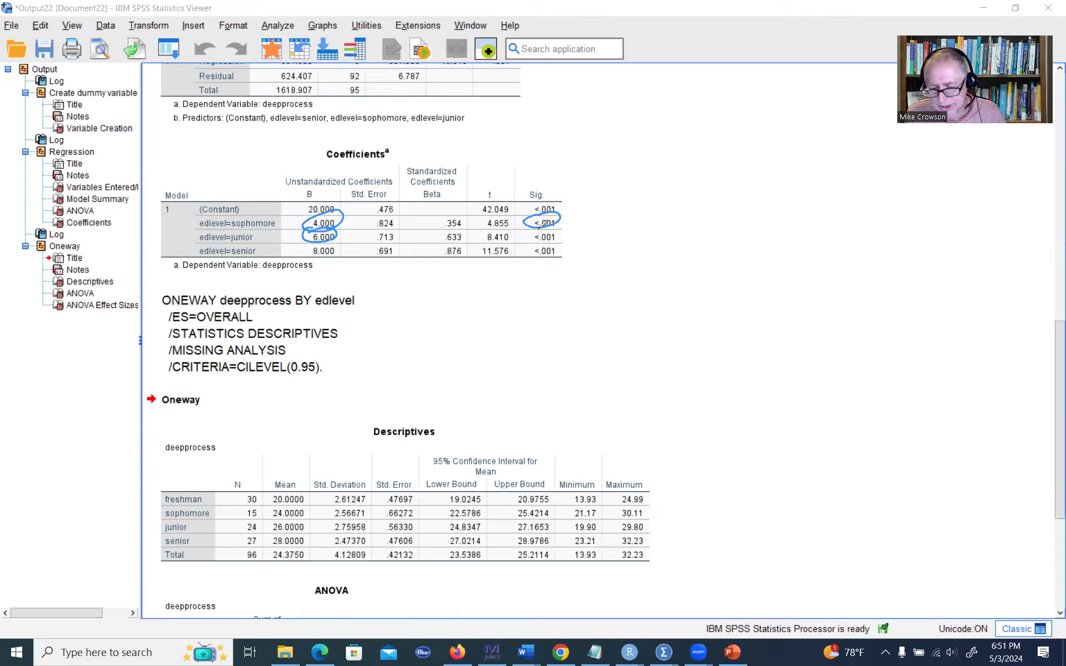
mouse_move(542, 227)
mouse_down()
mouse_move(530, 240)
mouse_move(537, 228)
mouse_up()
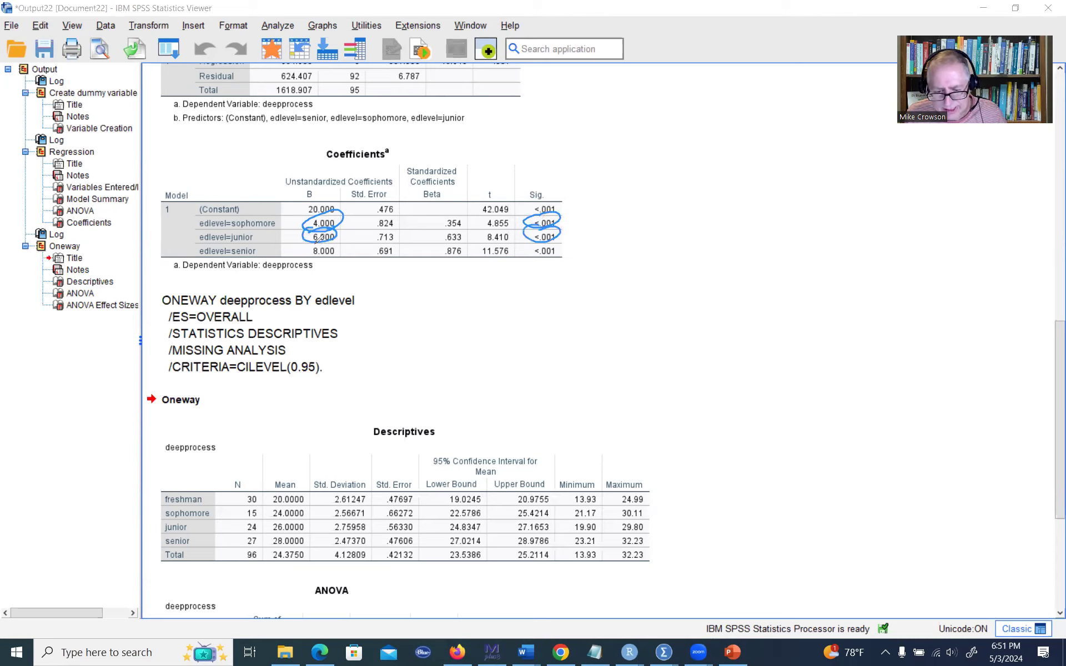
mouse_move(334, 240)
mouse_down()
mouse_move(320, 259)
mouse_move(343, 236)
mouse_up()
mouse_move(558, 242)
mouse_down()
mouse_move(538, 249)
mouse_move(544, 233)
mouse_up()
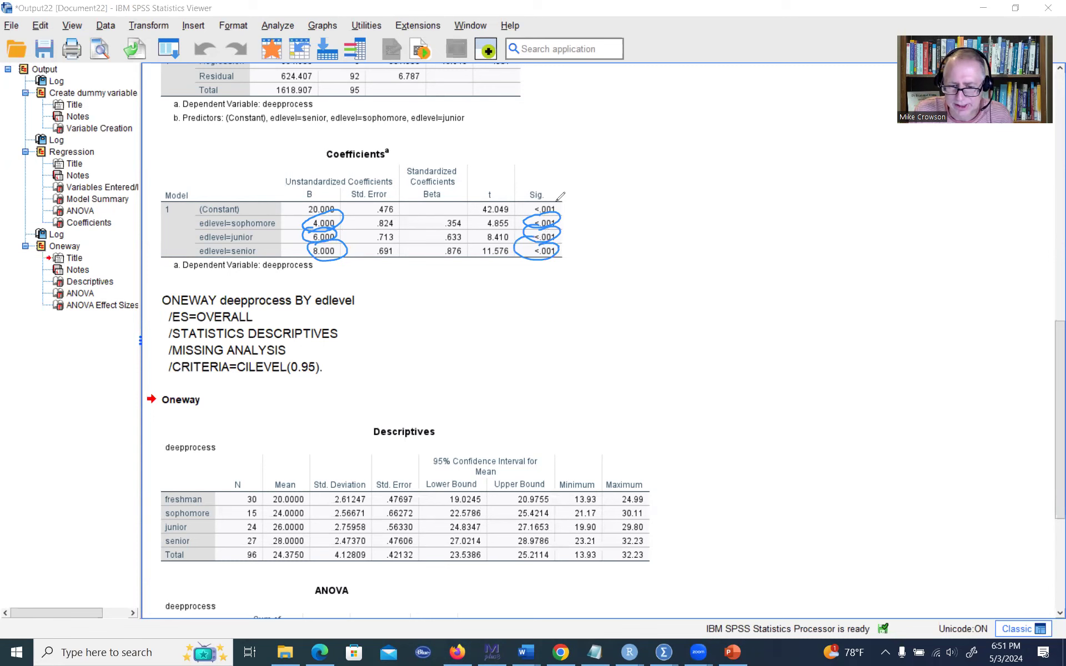
key(Escape)
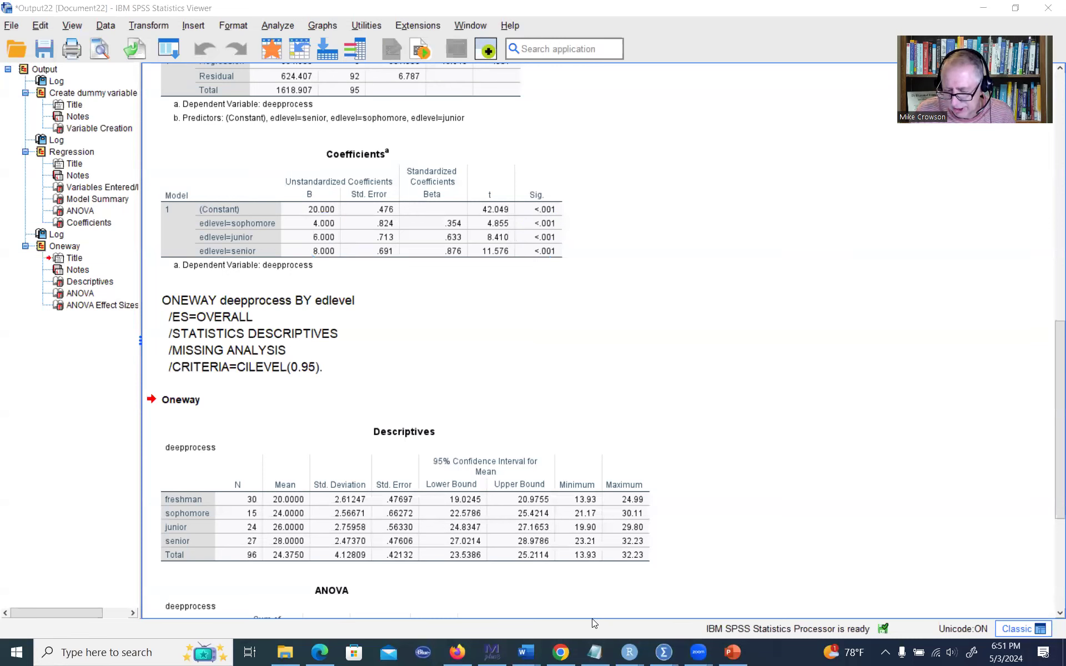
- In the data editor, set up a Recode into Different Variables of edlevel with output variable SC1, and open its old and new values
key(alt+Tab)
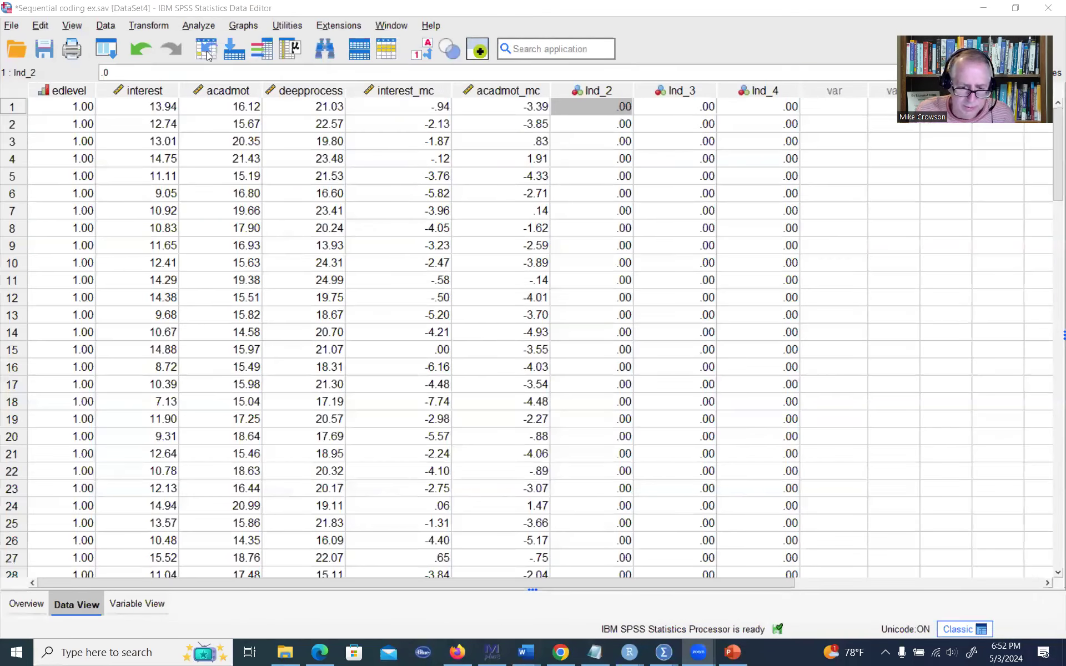
click(149, 26)
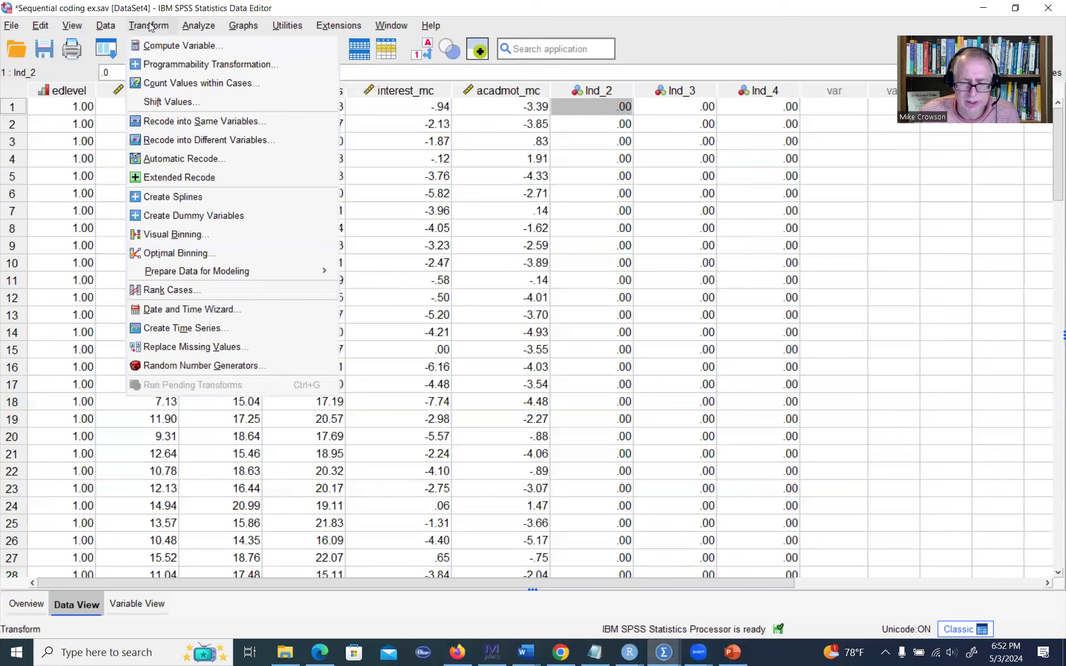
click(195, 142)
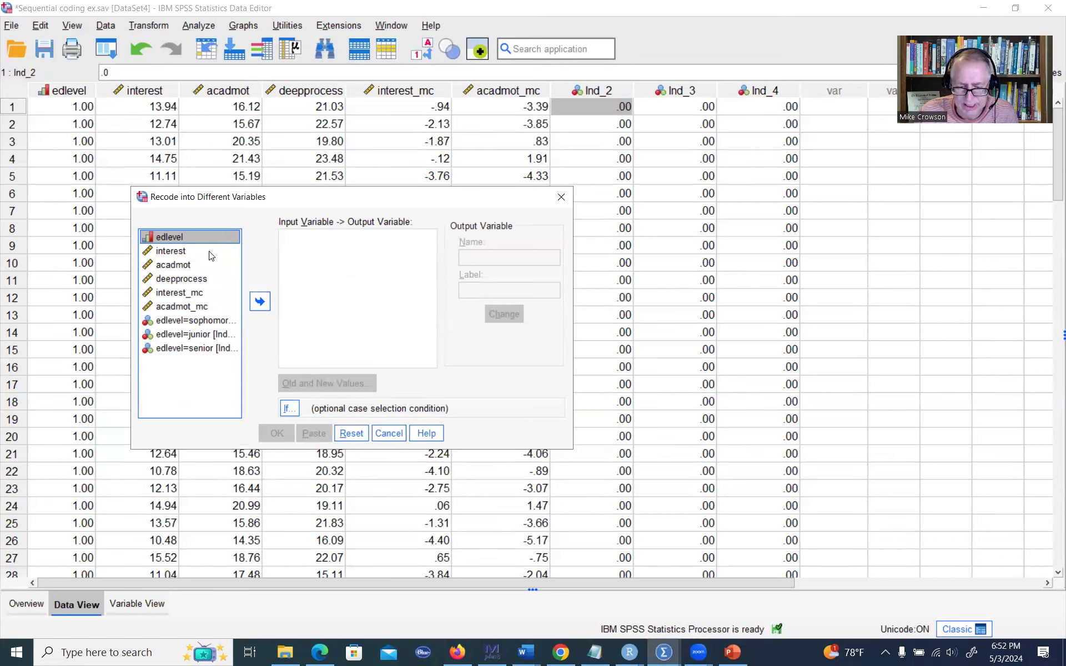
click(259, 301)
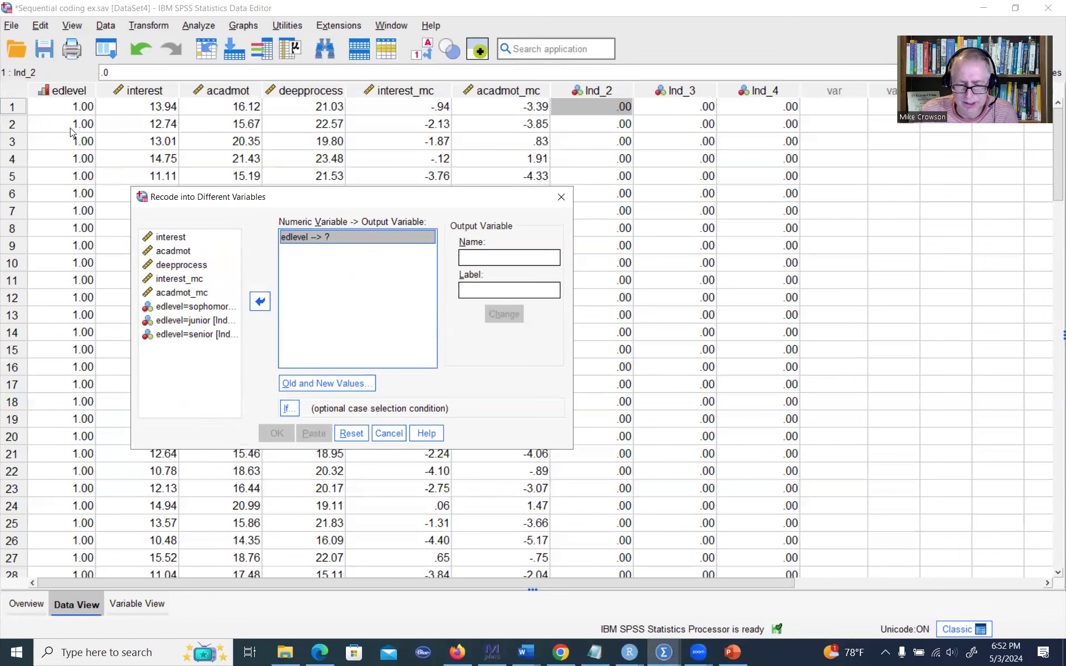
click(78, 92)
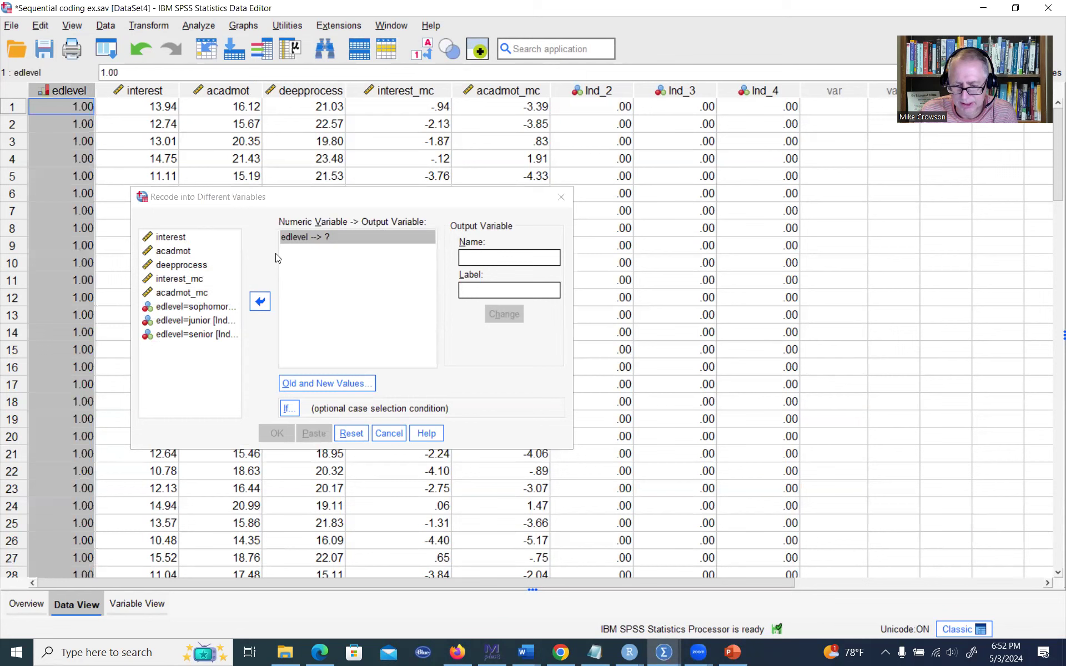
click(482, 257)
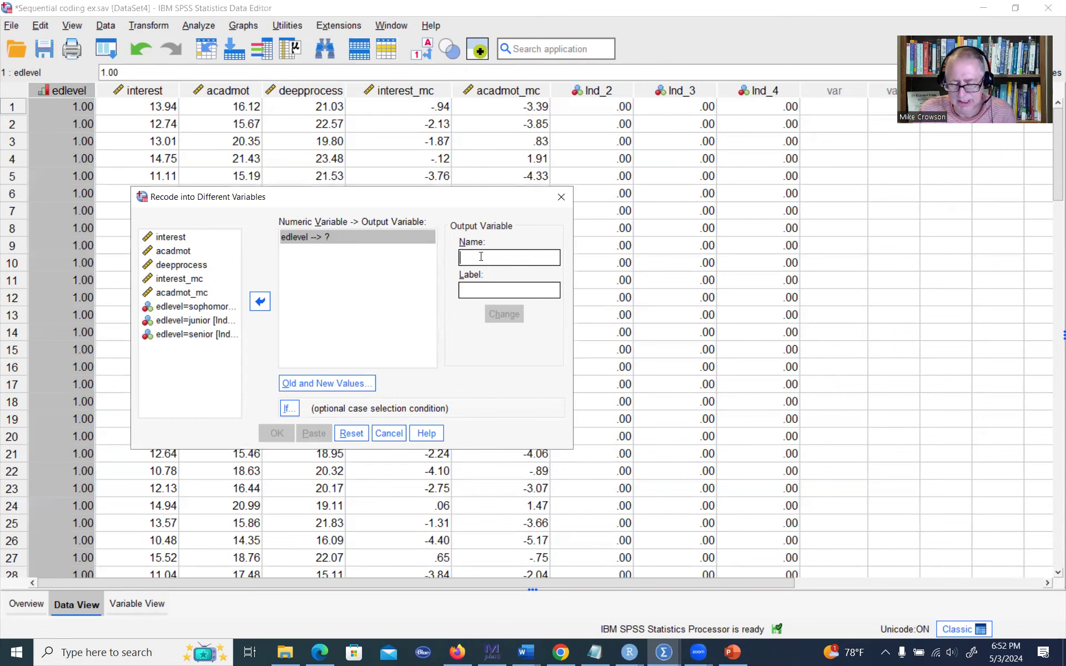
text(sc)
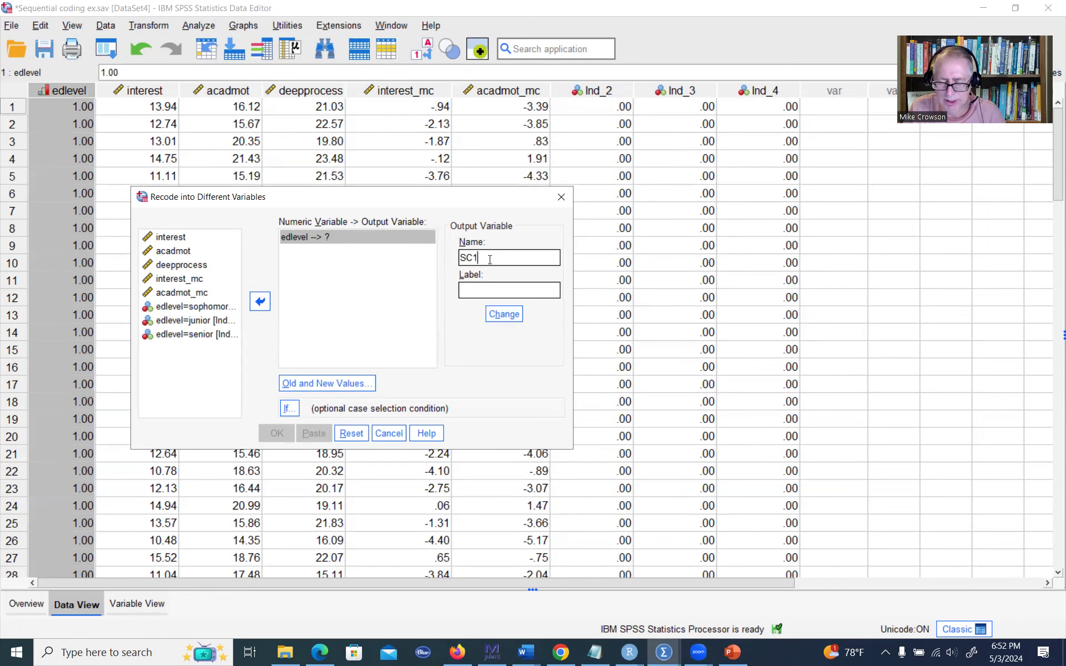
click(507, 314)
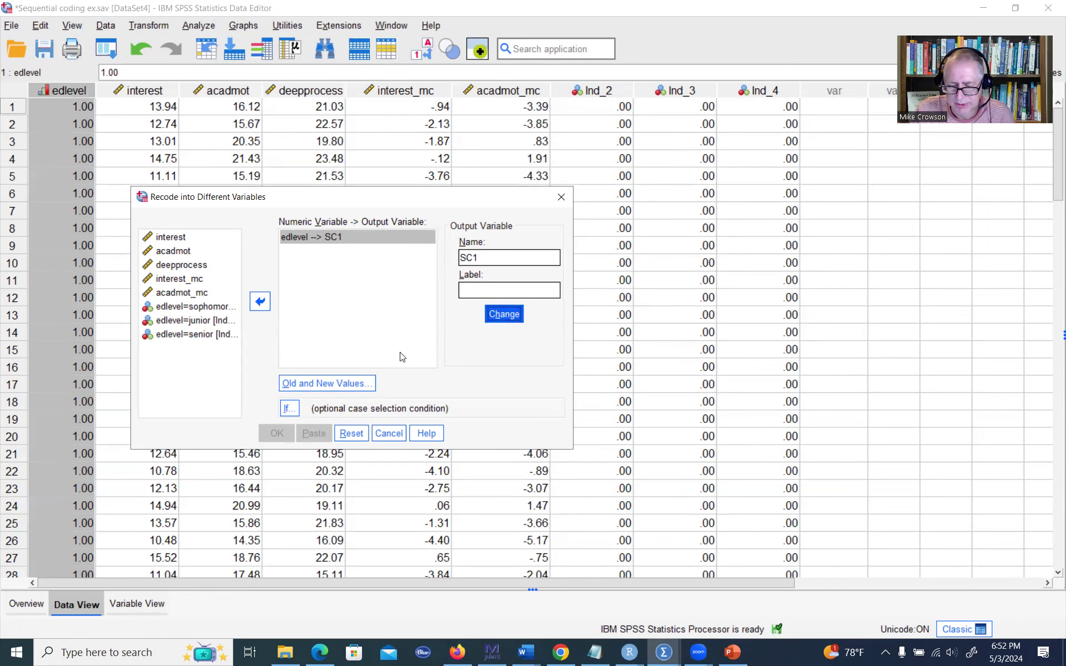
click(345, 384)
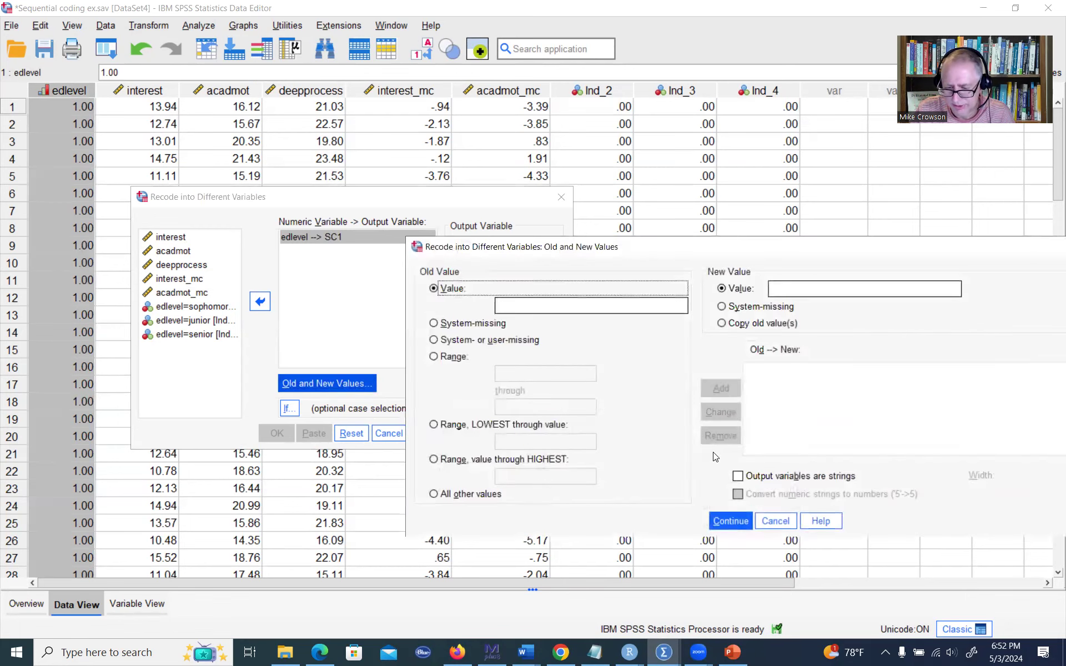
drag(702, 250, 671, 223)
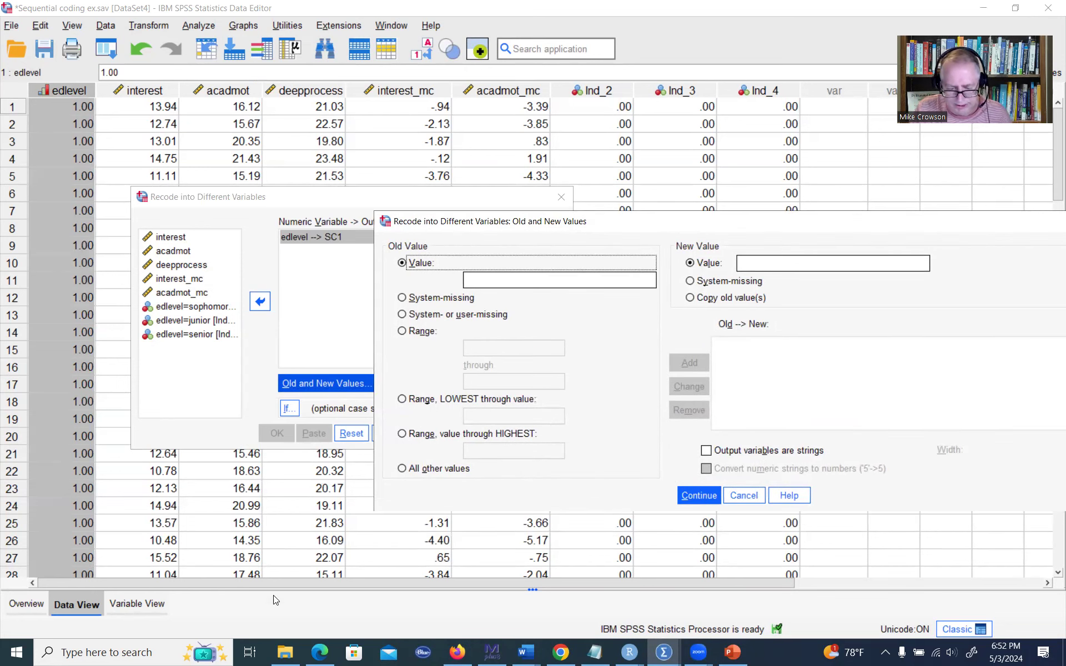
- Handwrite the SC1, SC2, SC3 coding table on screen: freshman 0 0 0, sophomore 1 0 0, junior 1 1 0, senior 1 1 1
click(775, 609)
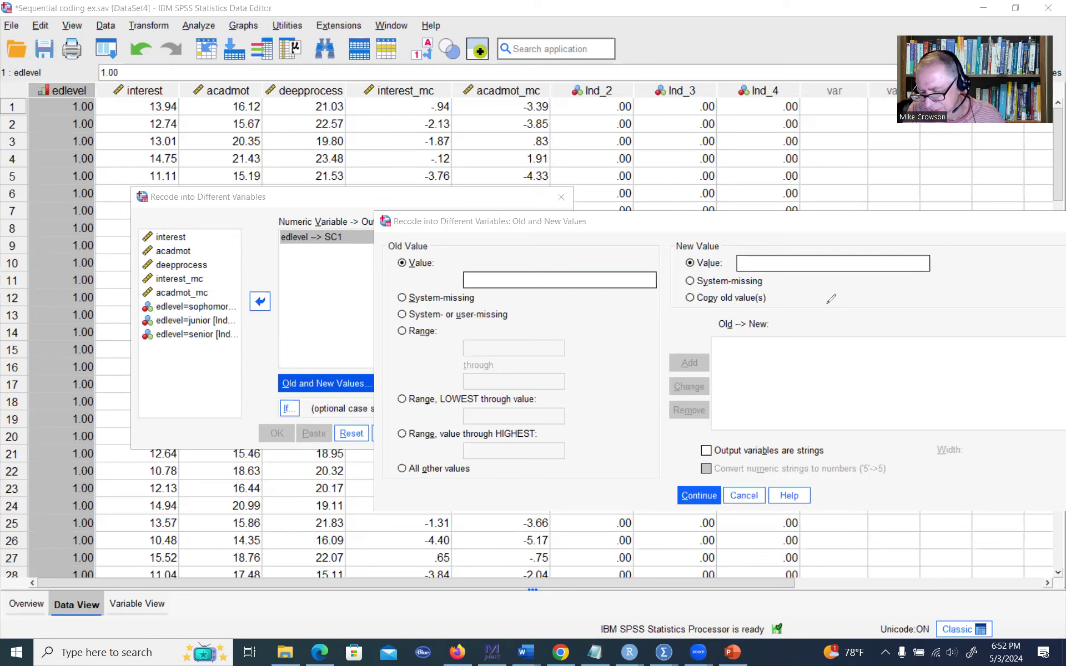
drag(821, 304, 828, 307)
mouse_move(822, 305)
mouse_down()
mouse_move(865, 302)
mouse_move(829, 331)
mouse_move(840, 333)
mouse_move(827, 399)
mouse_move(848, 398)
mouse_up()
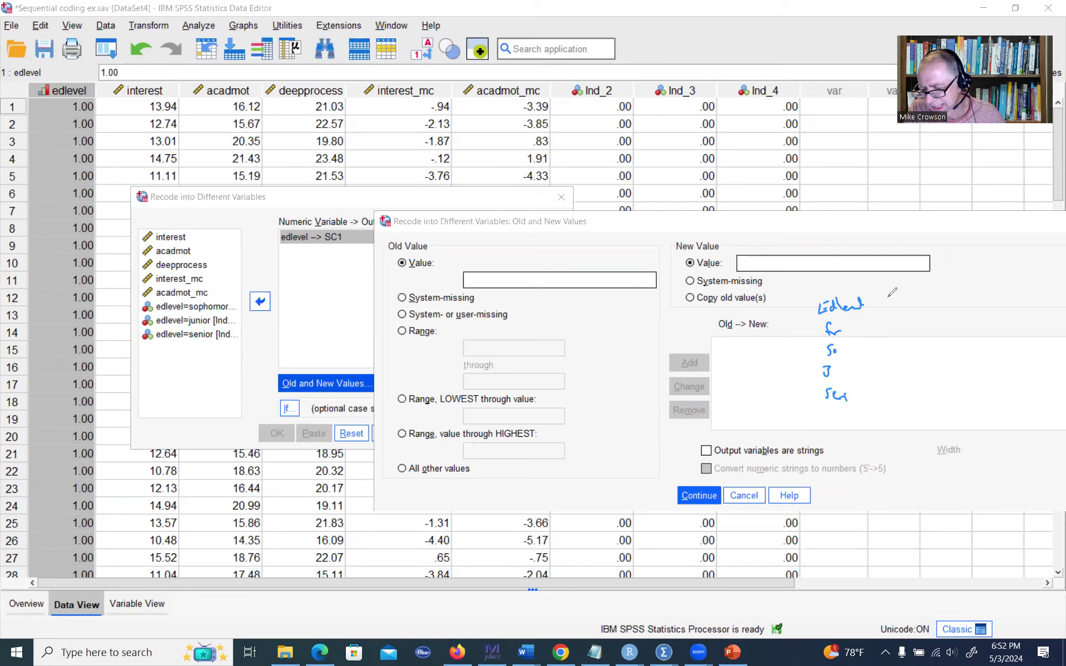
mouse_move(891, 294)
mouse_down()
mouse_move(886, 304)
mouse_move(936, 290)
mouse_move(961, 303)
mouse_move(976, 289)
mouse_move(988, 298)
mouse_up()
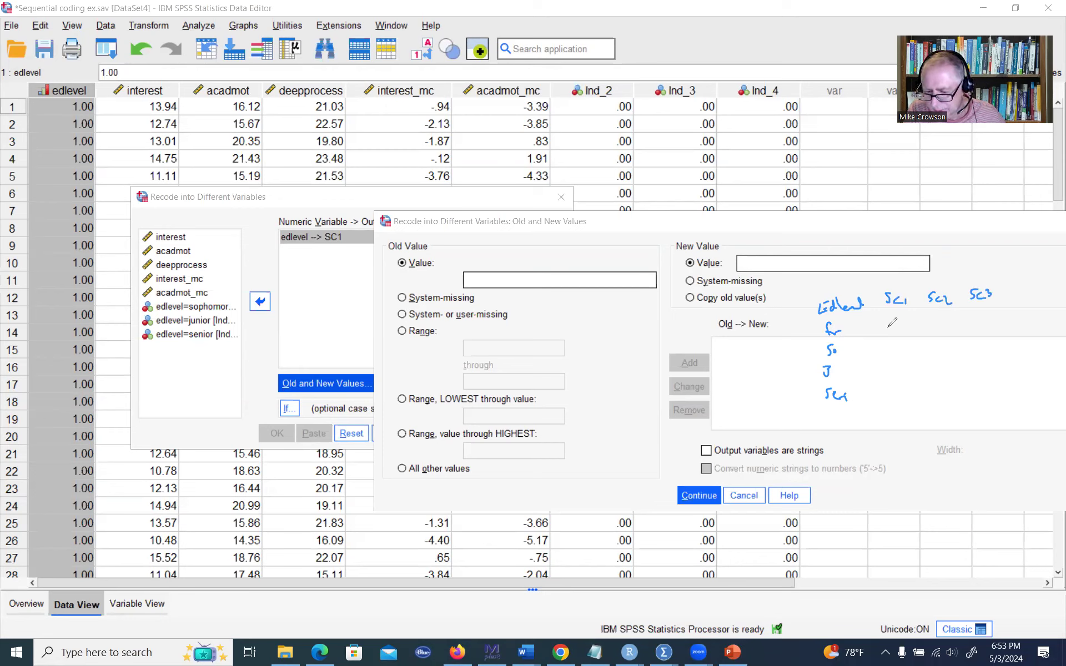
drag(892, 324, 984, 319)
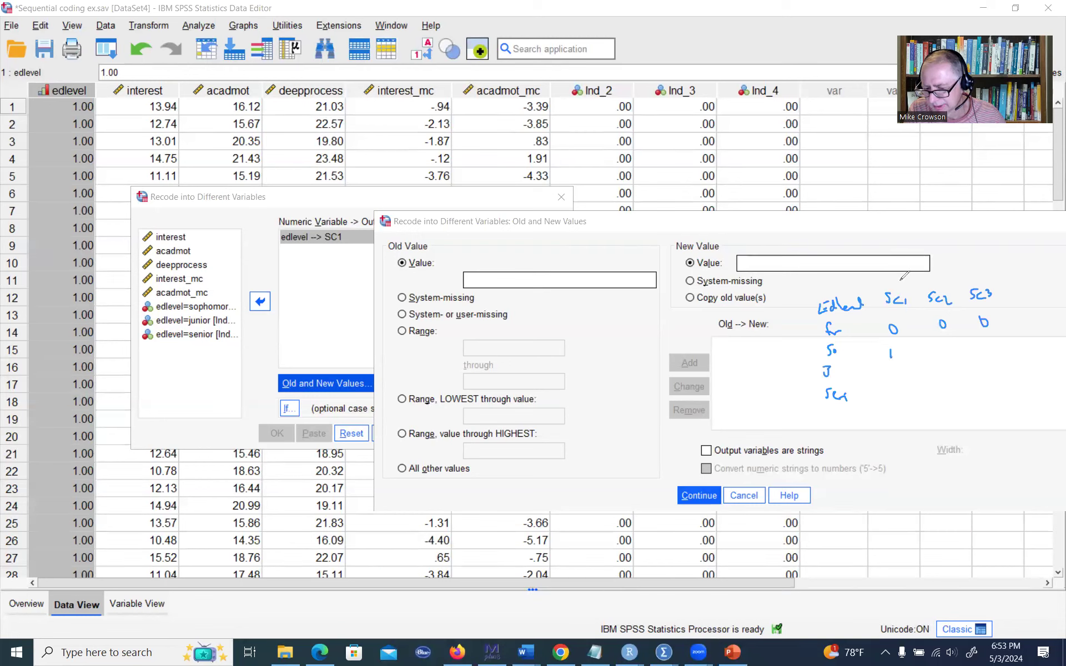
drag(890, 349, 886, 399)
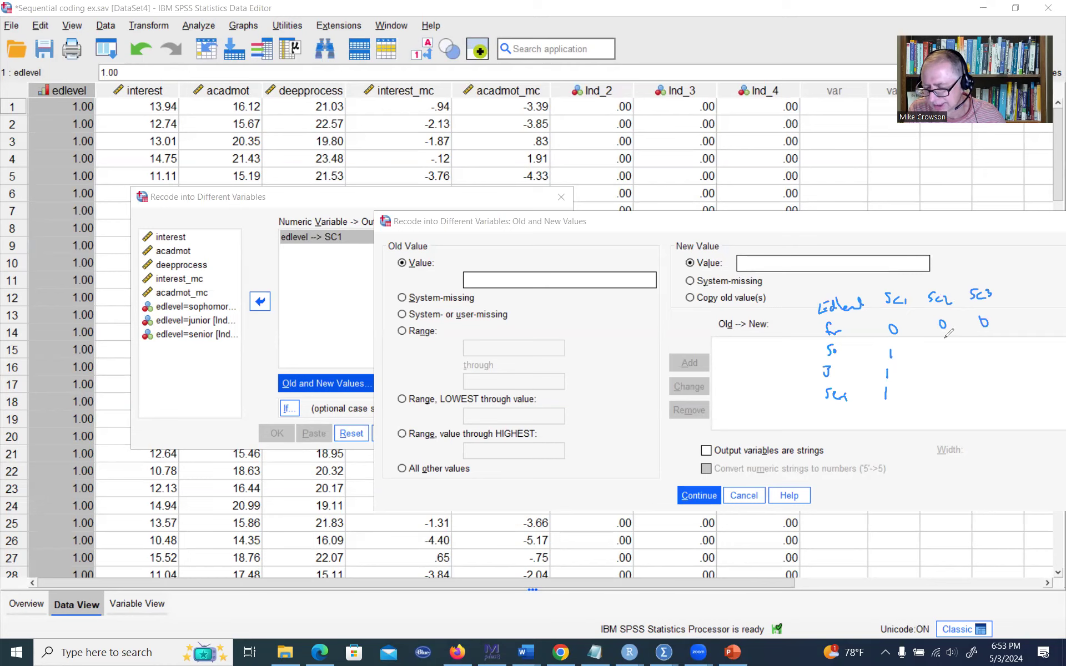
drag(941, 348, 937, 400)
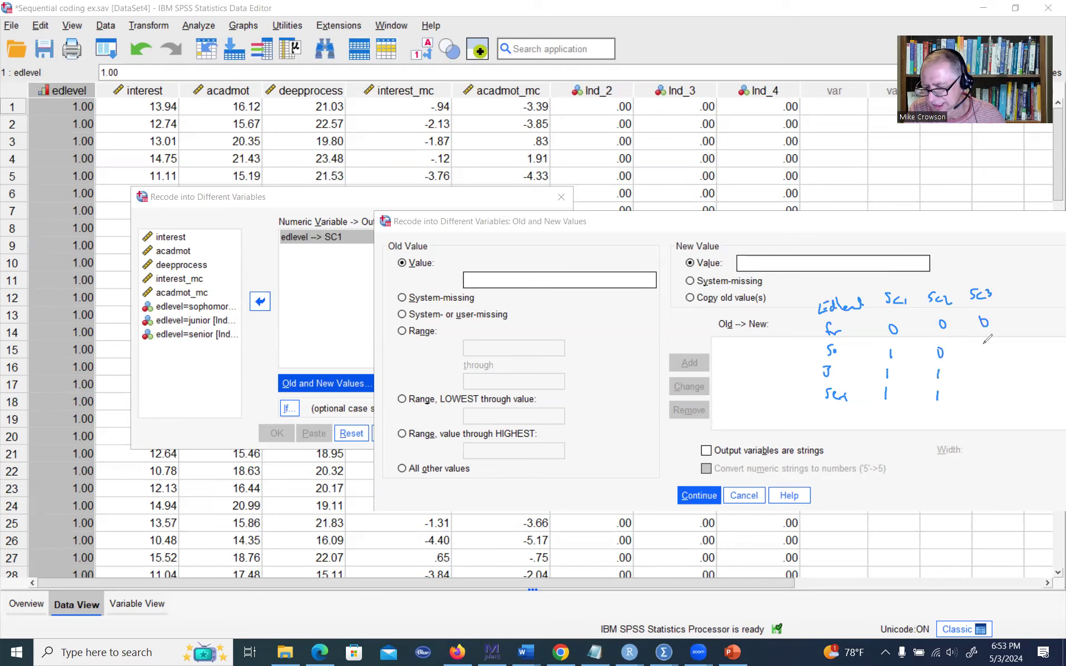
drag(981, 340, 975, 399)
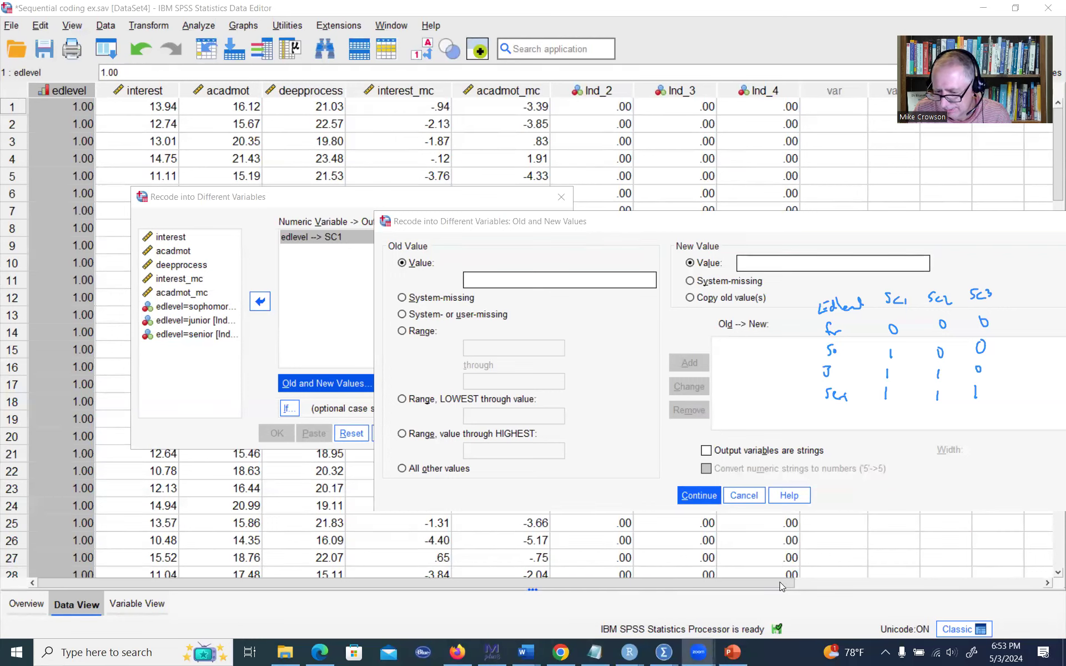
- For SC1, add the recodes of old value 1 to 0 and old value 2 to 1
click(494, 219)
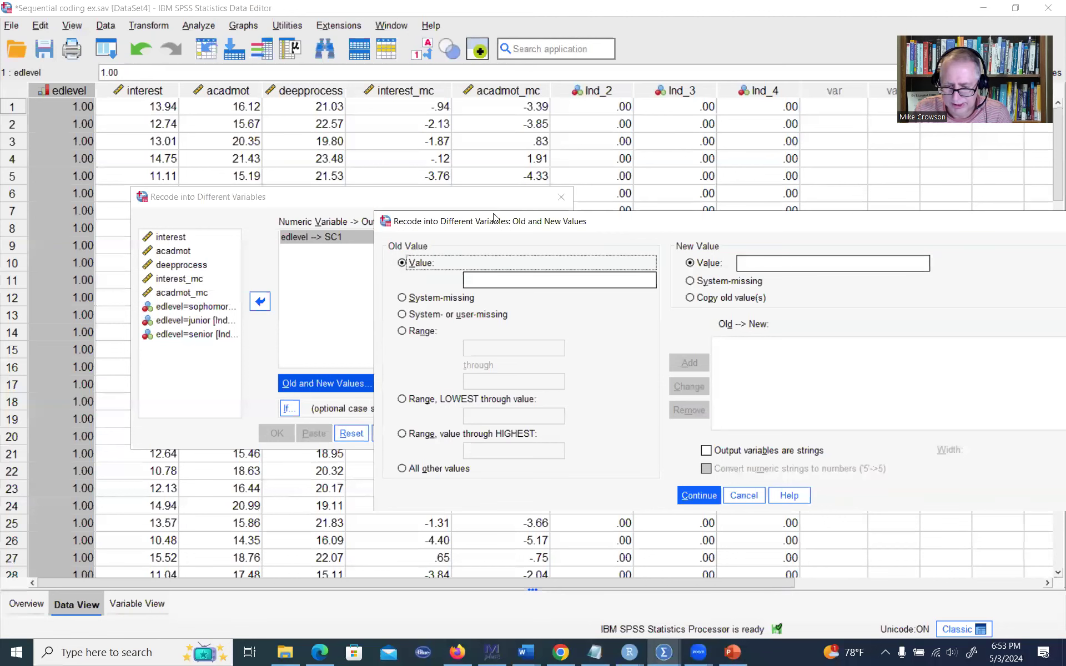
drag(494, 219, 507, 203)
click(507, 260)
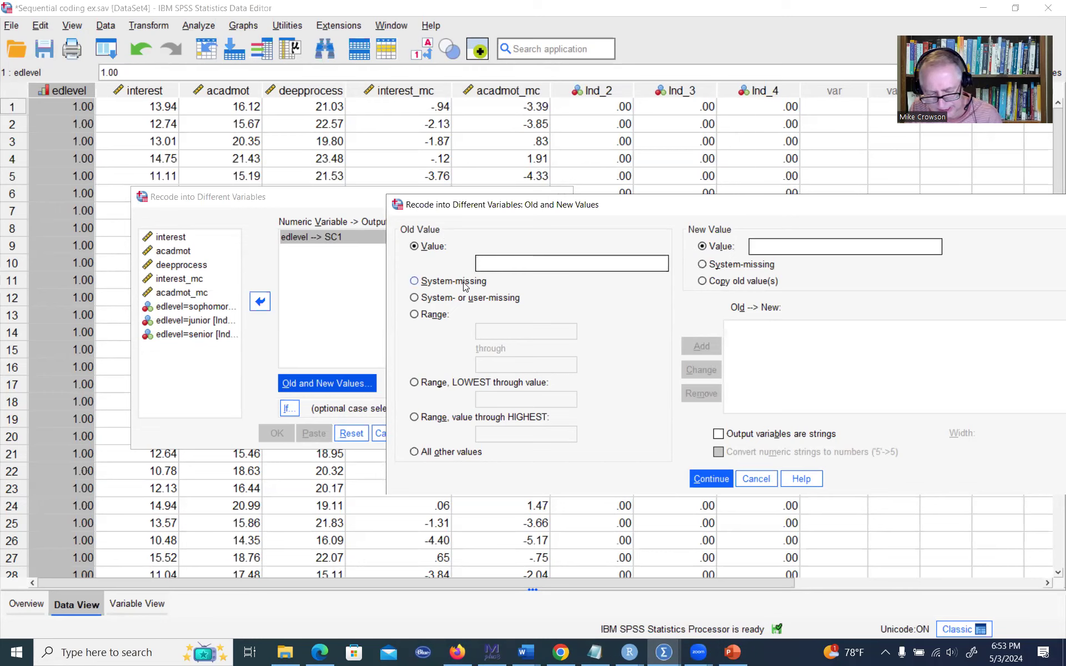
text(1)
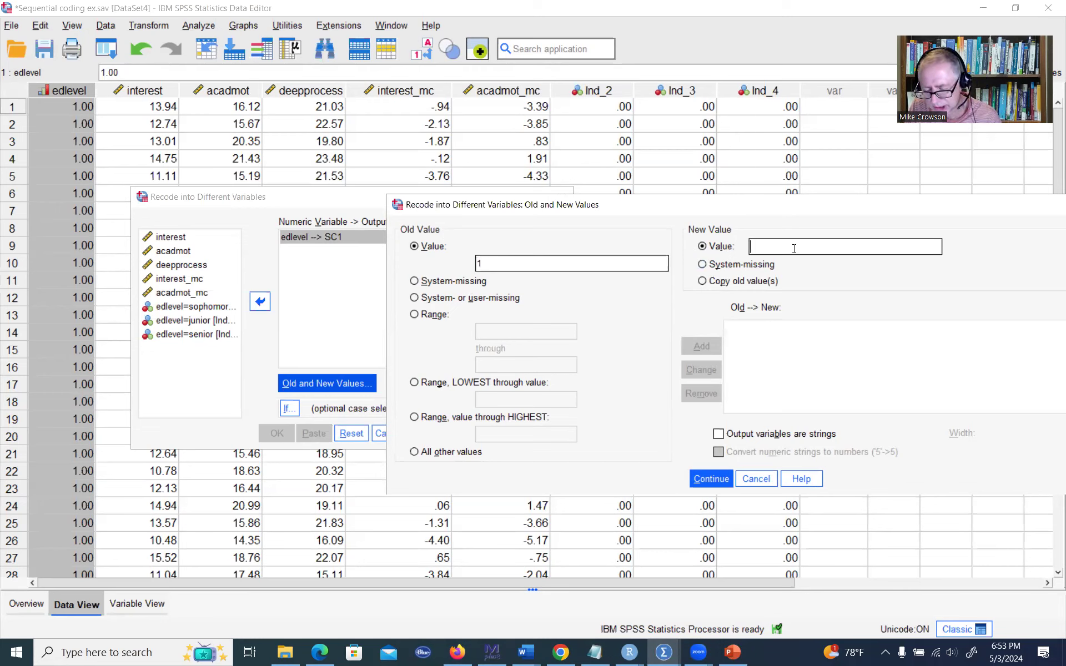
text(0)
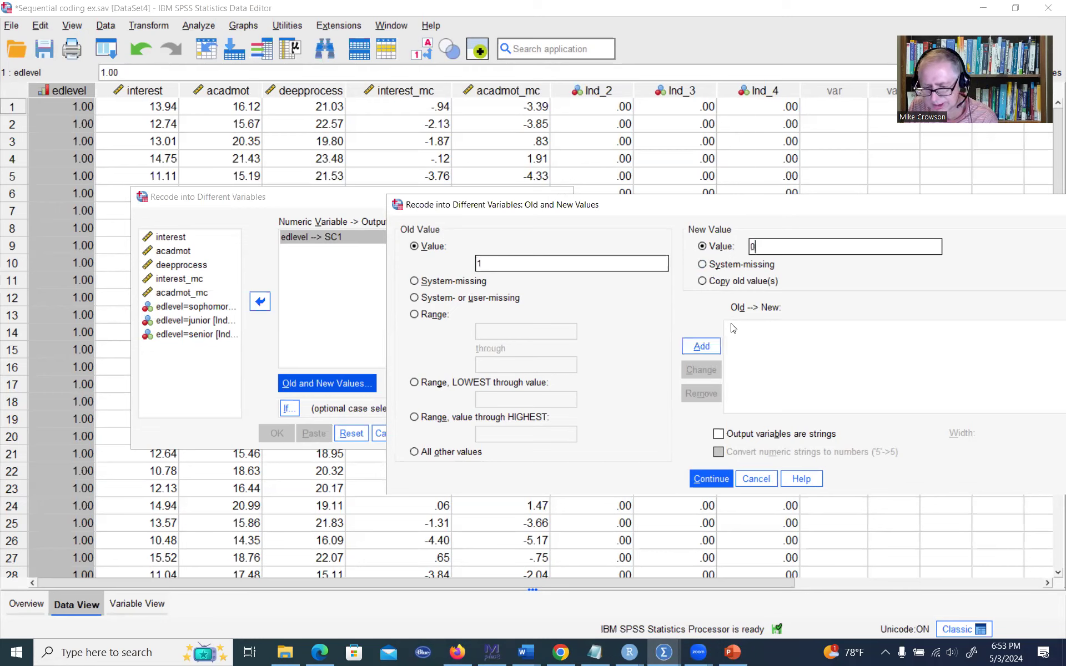
click(705, 346)
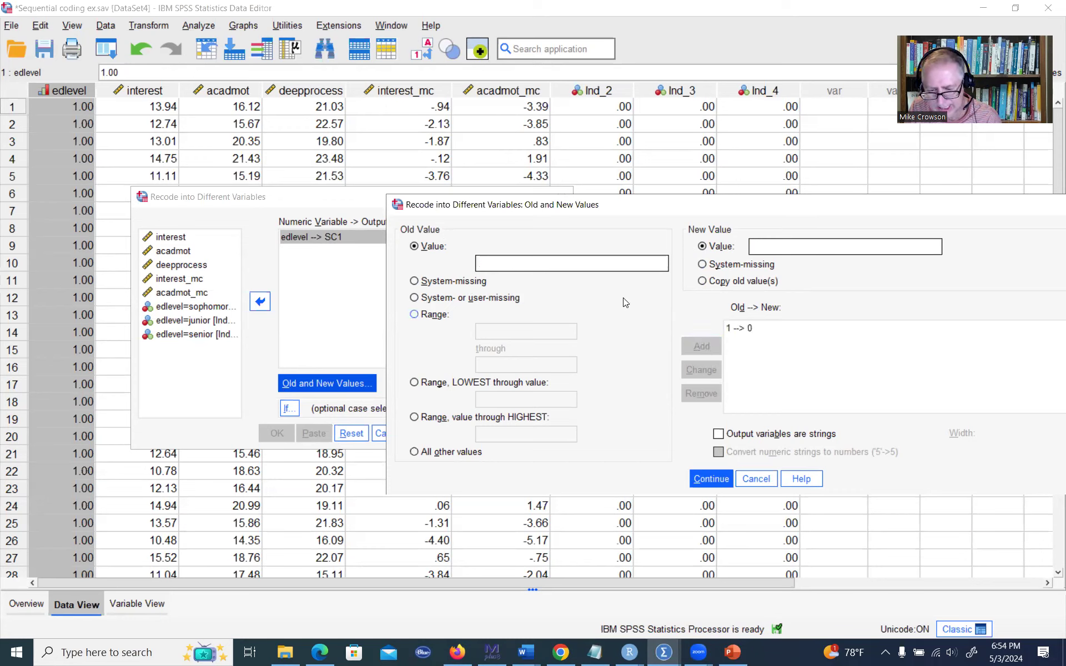
text(2)
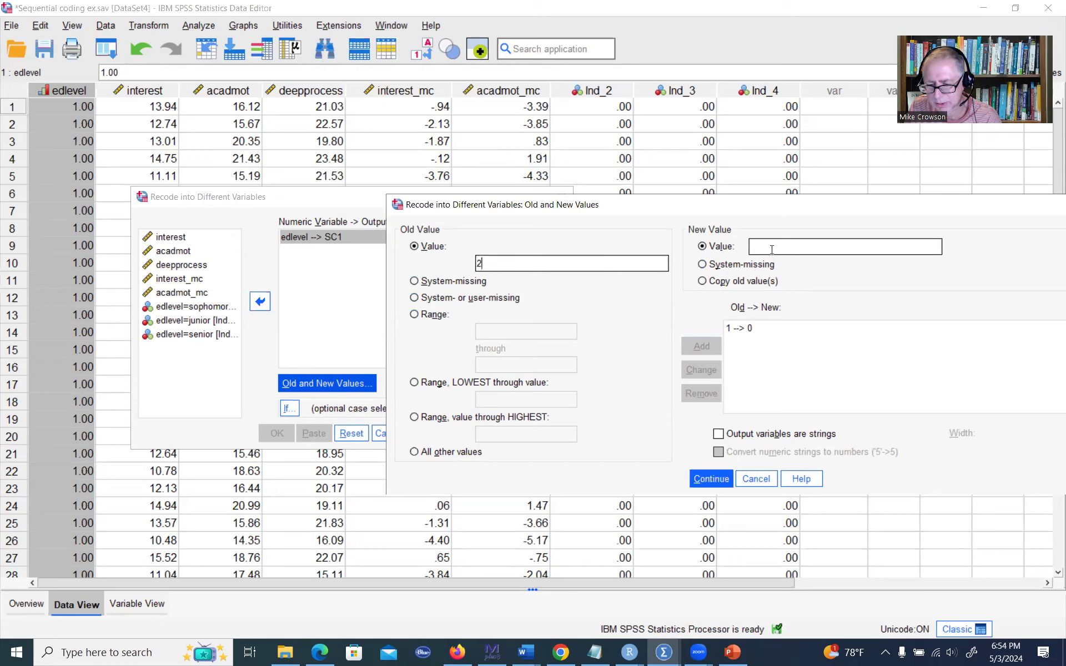
click(770, 250)
text(1)
click(701, 346)
- Add the SC1 recodes of old values 3 and 4 to 1, and run the recode
click(609, 264)
text(3)
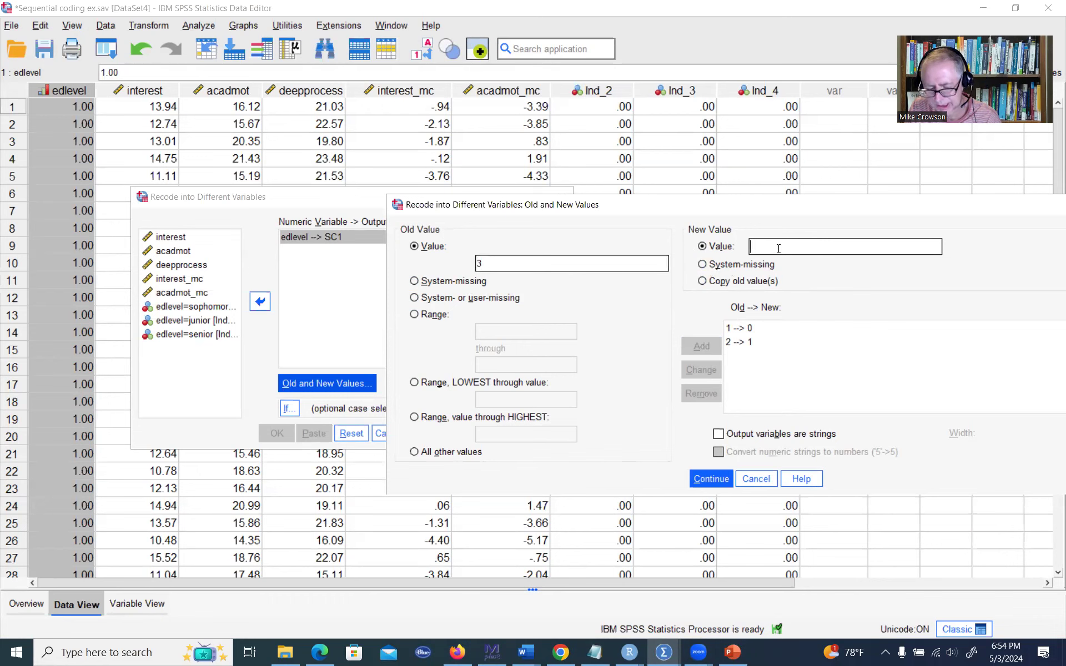
text(1)
click(701, 346)
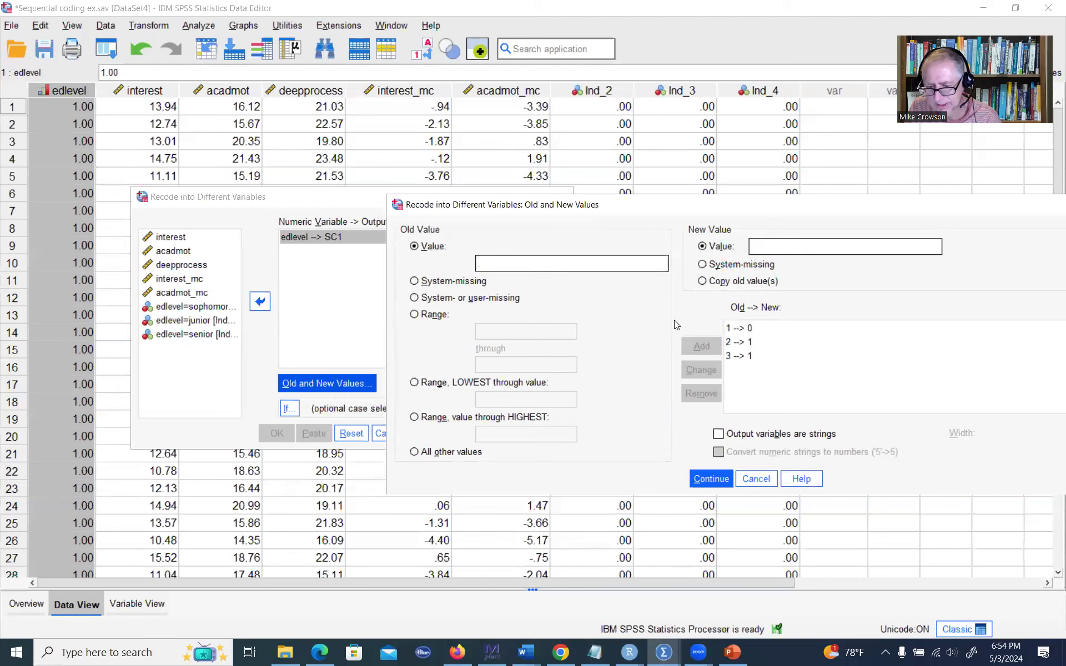
text(4)
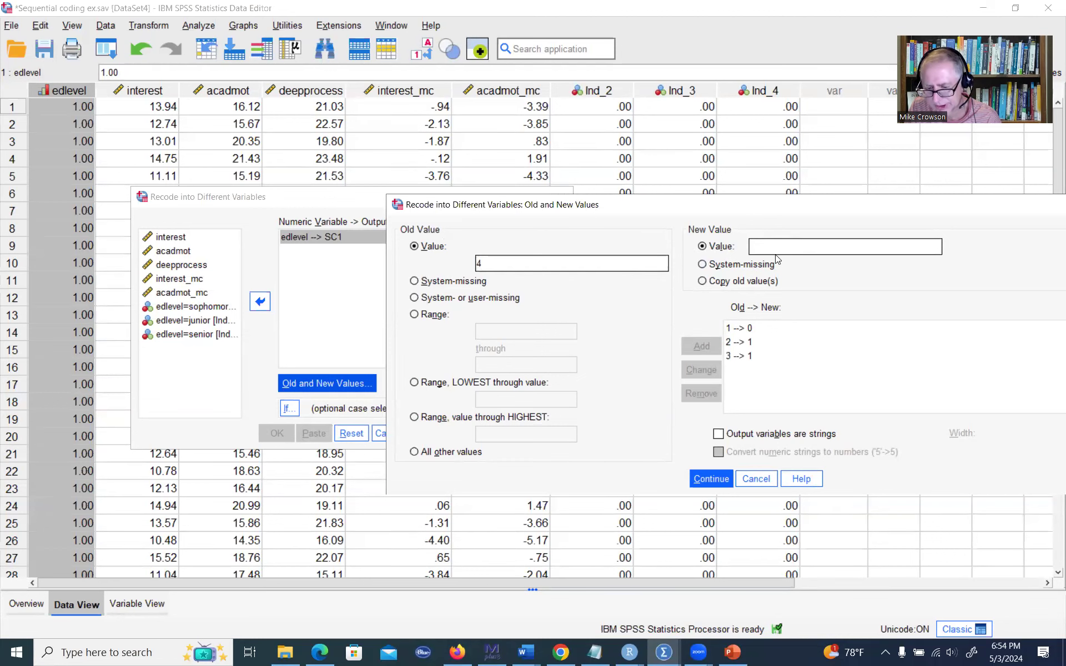
text(1)
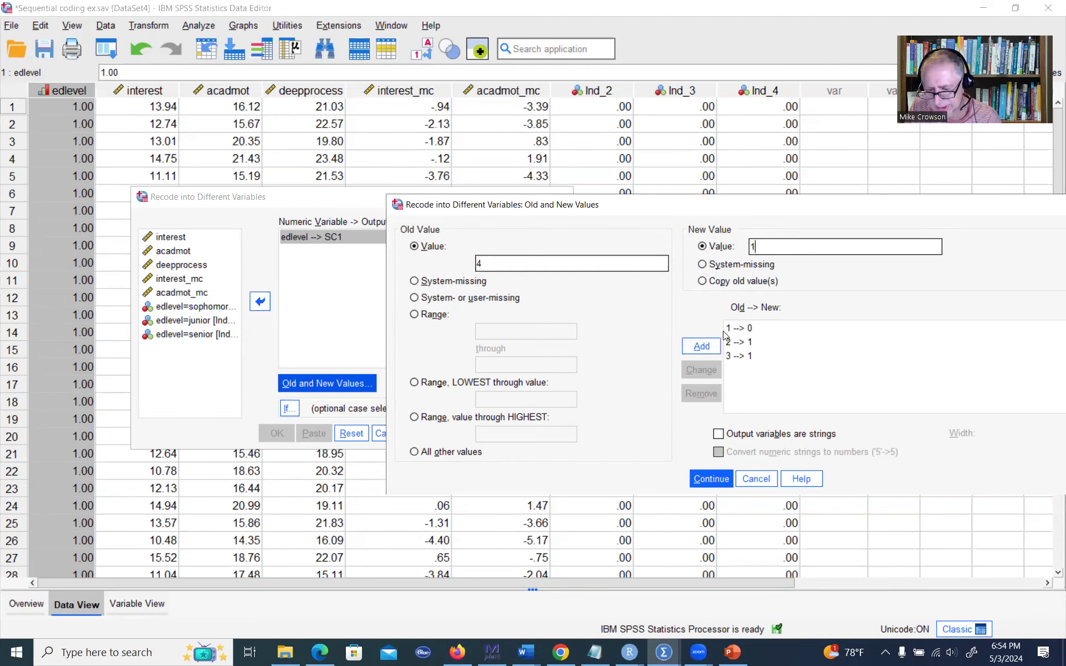
click(703, 345)
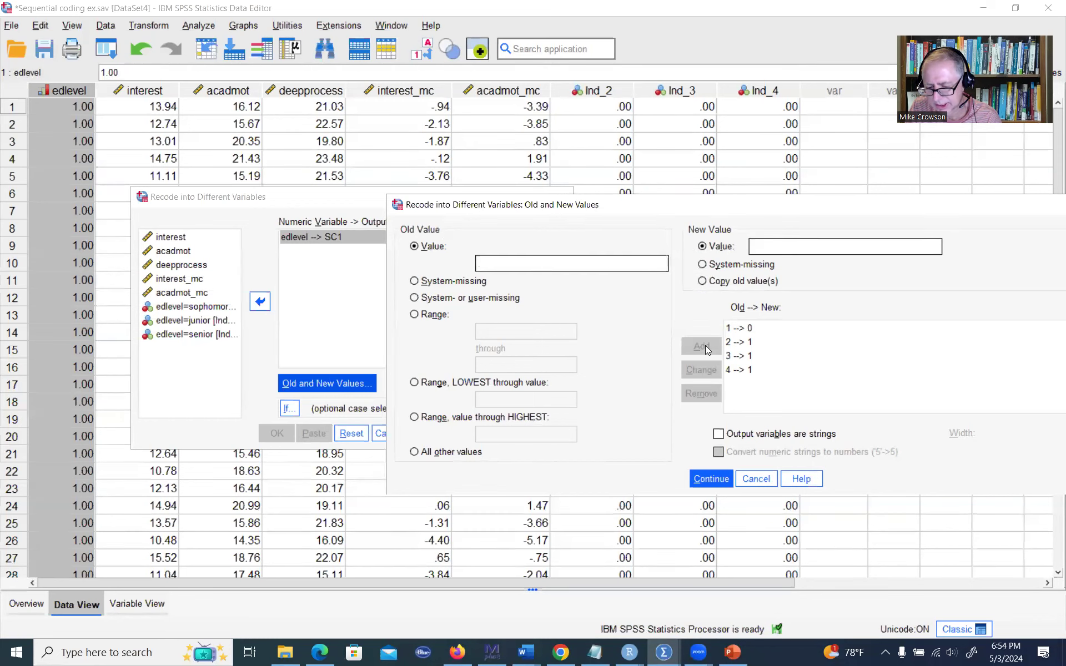
click(711, 477)
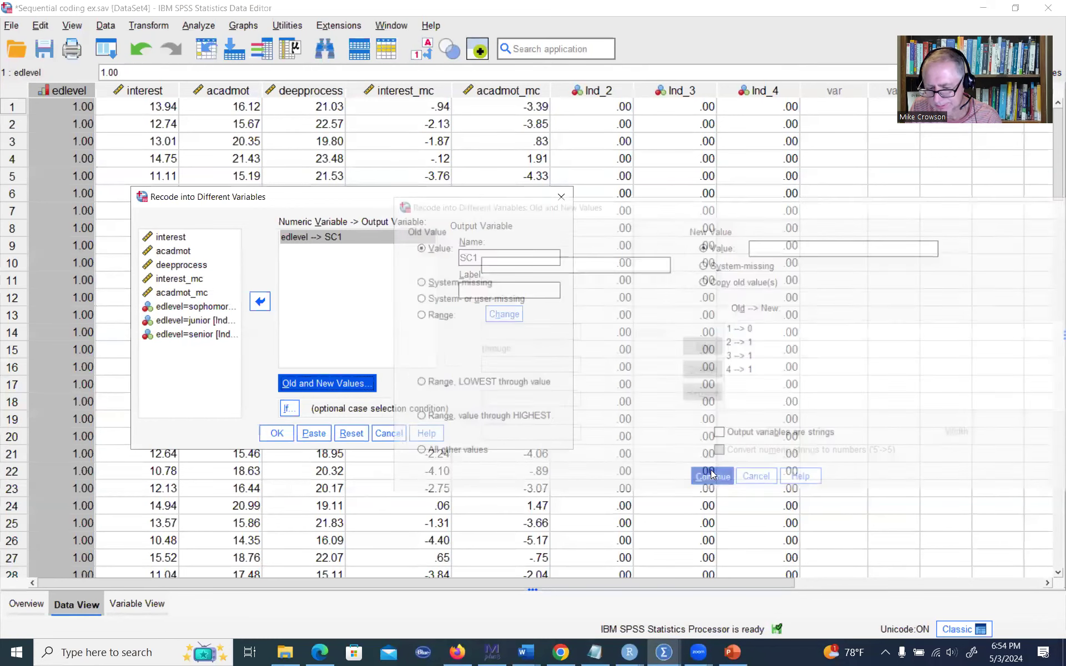
click(277, 433)
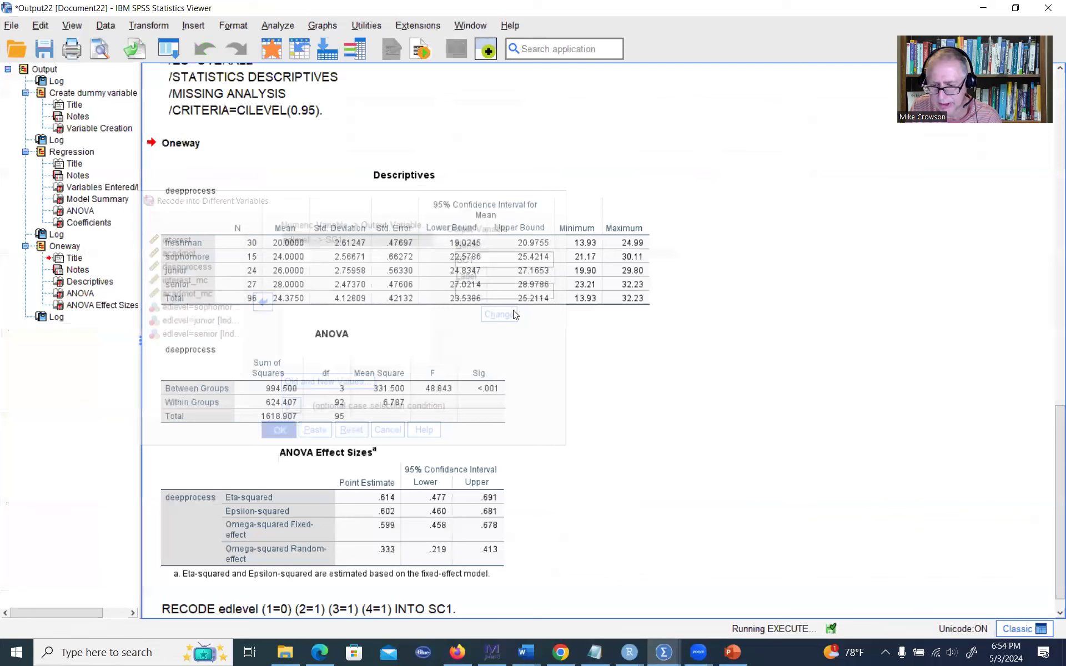
- Return to the data editor and select the new SC1 column to inspect its codes
mouse_move(666, 650)
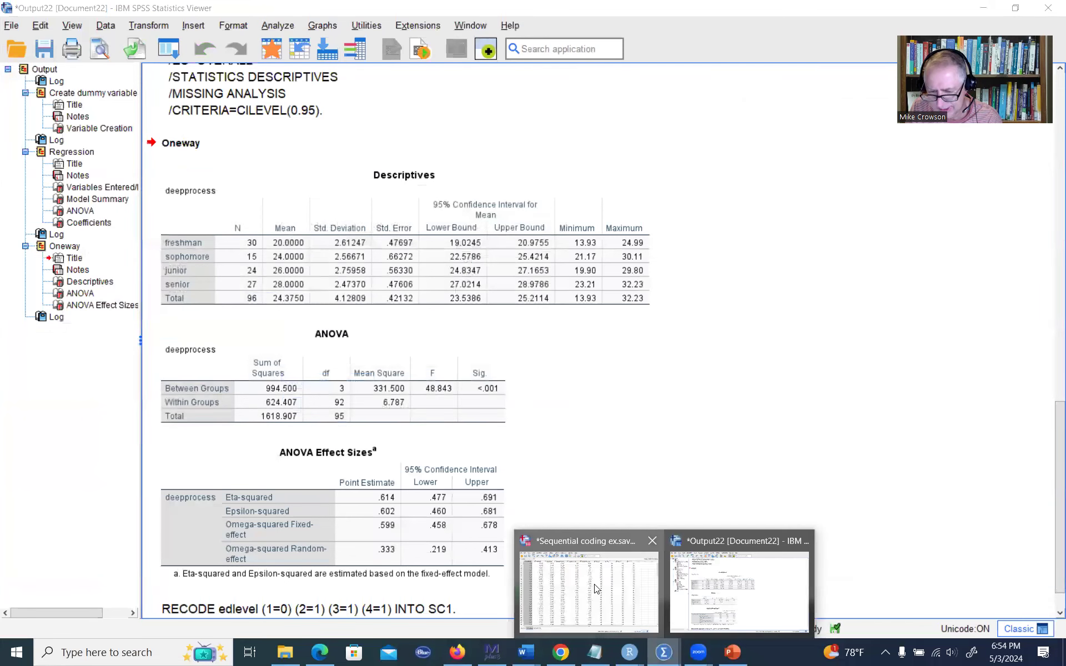
click(616, 580)
click(832, 89)
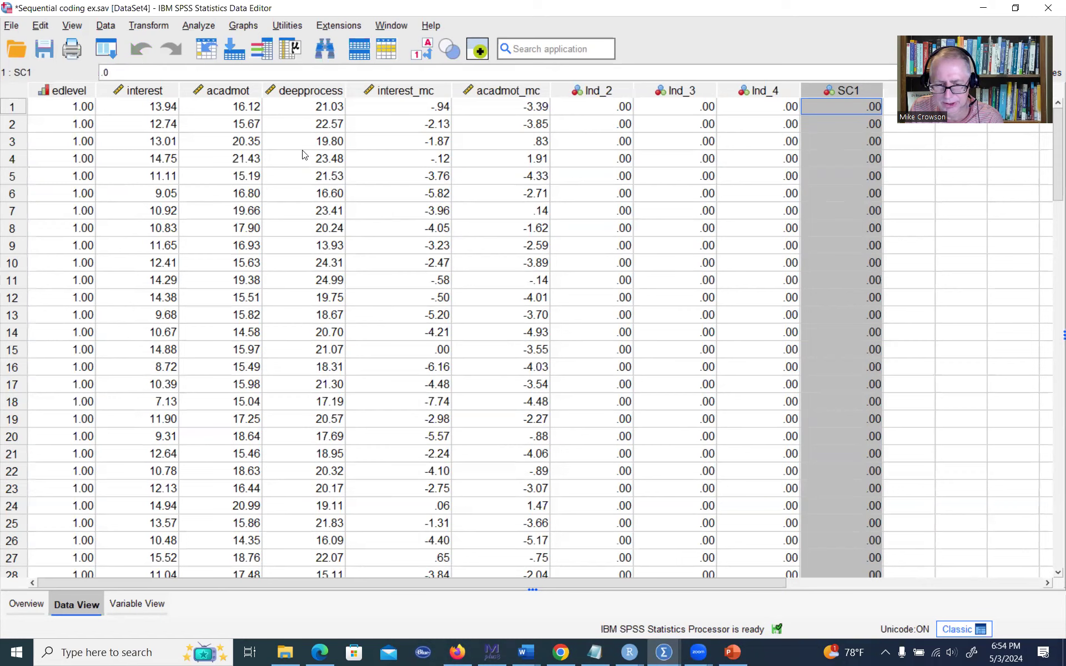
- Start another recode of edlevel into a different variable and rename the output variable to SC2
click(159, 26)
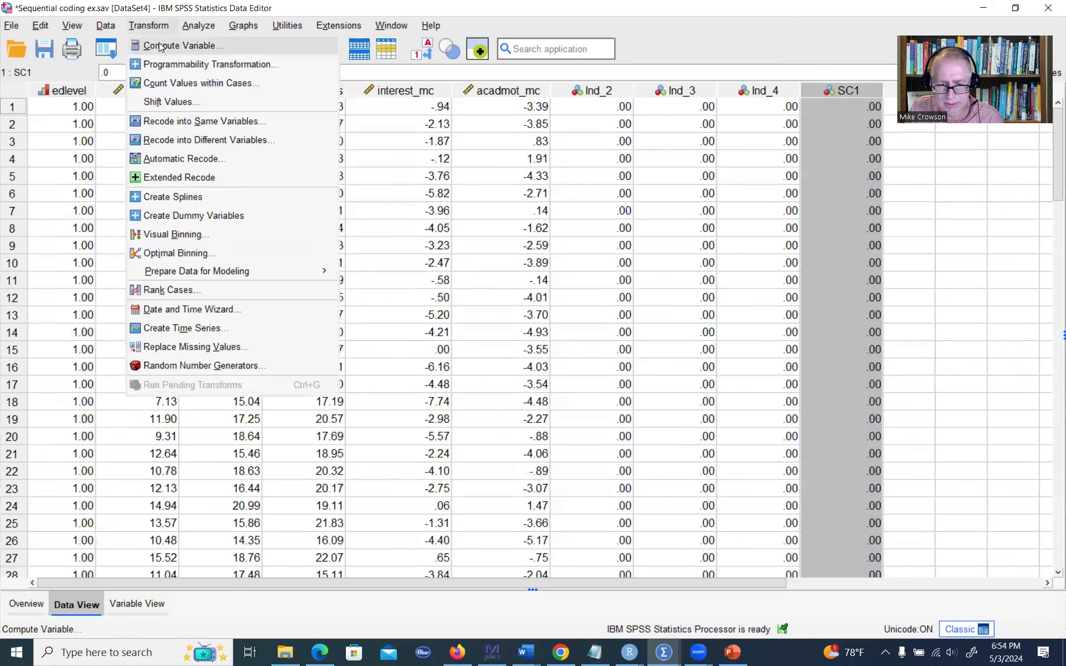
click(207, 140)
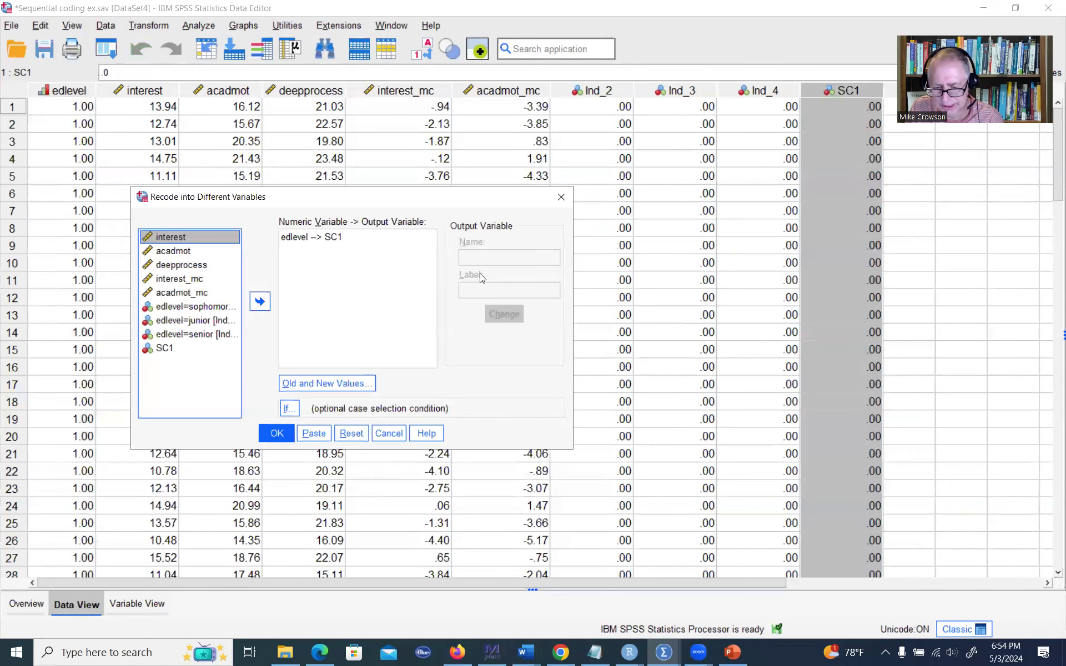
click(332, 239)
double_click(507, 258)
click(508, 258)
key(BackSpace)
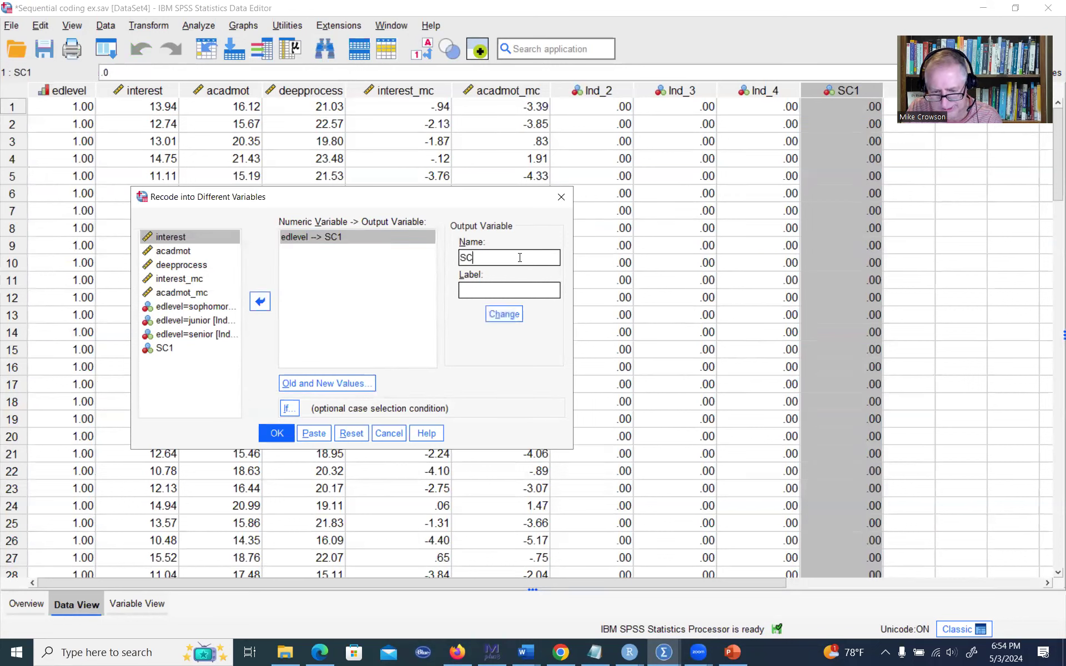
text(2)
click(498, 314)
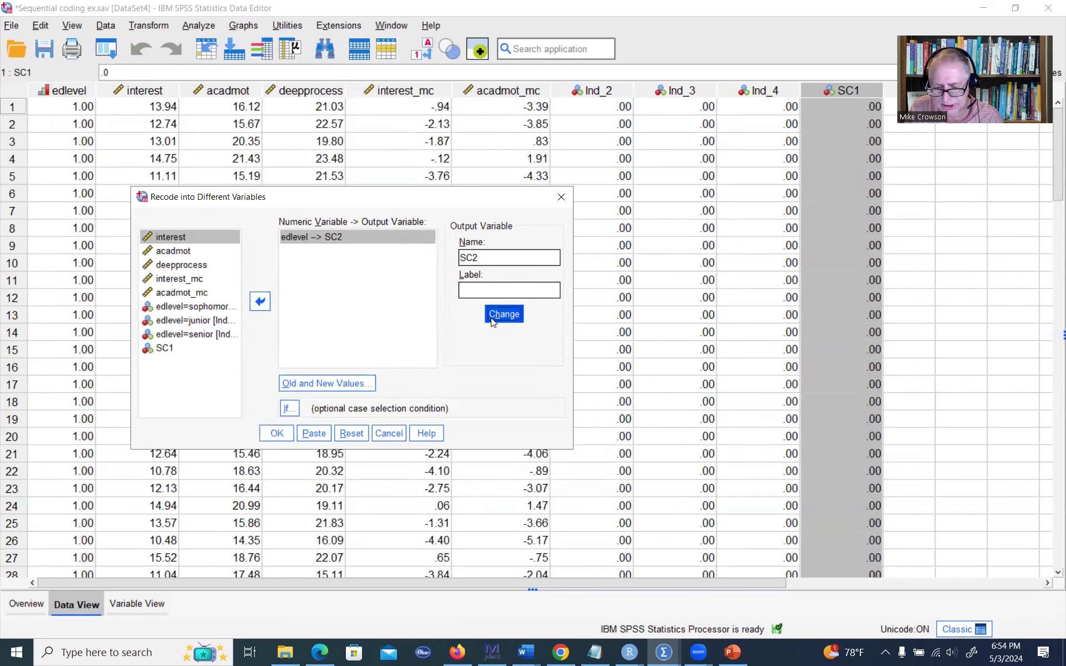
- In the old and new values for SC2, change the recode of old value 2 to new value 0
click(350, 384)
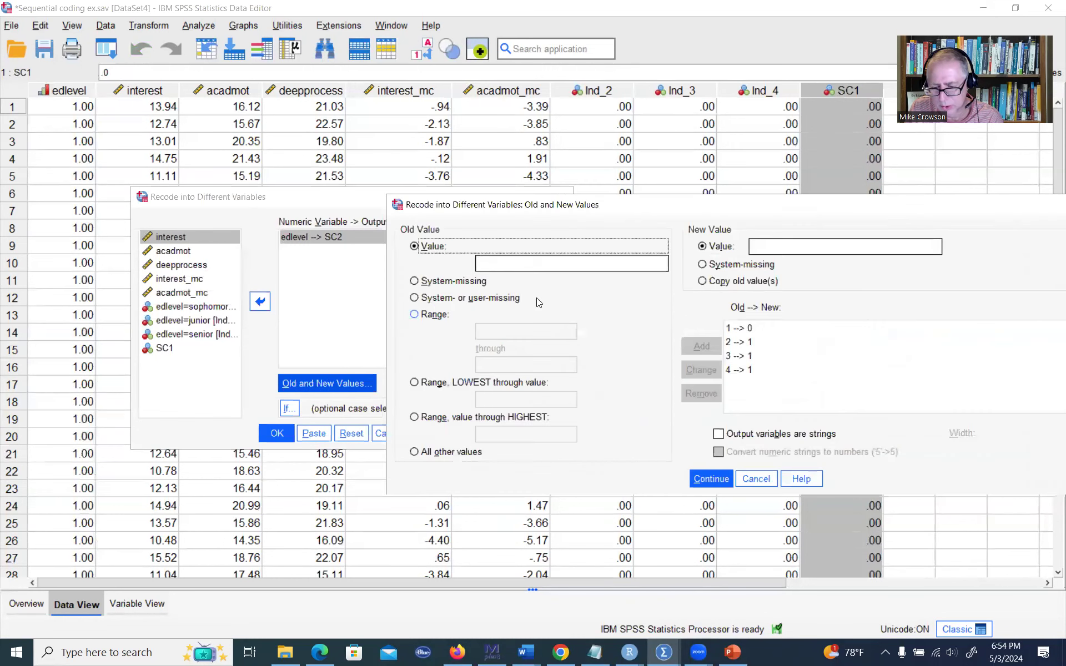
drag(661, 207, 626, 198)
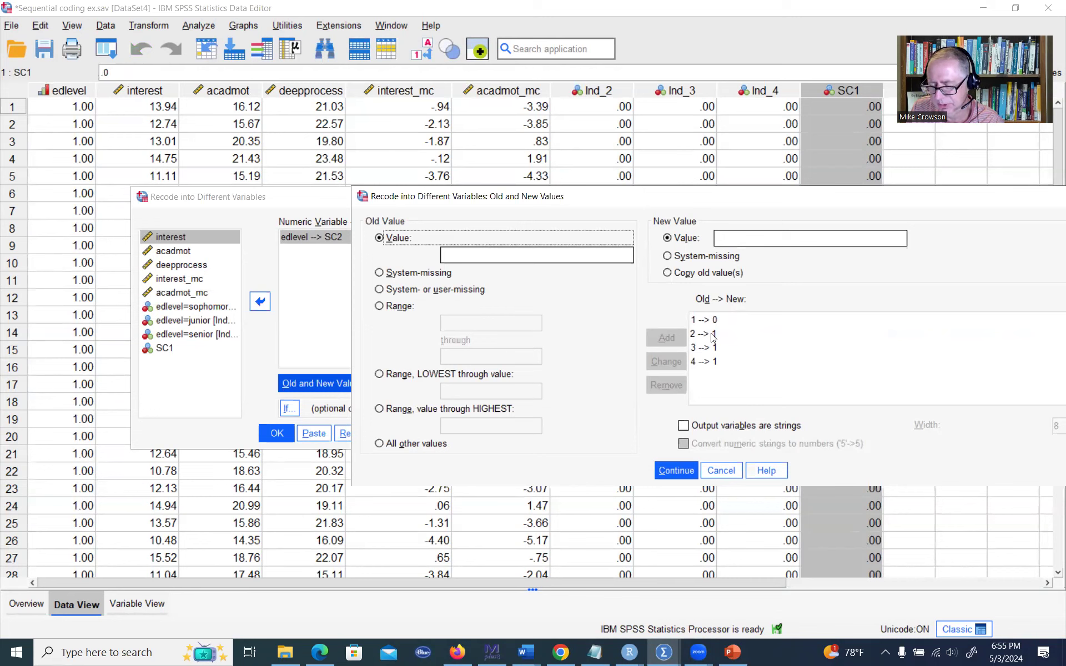
click(713, 334)
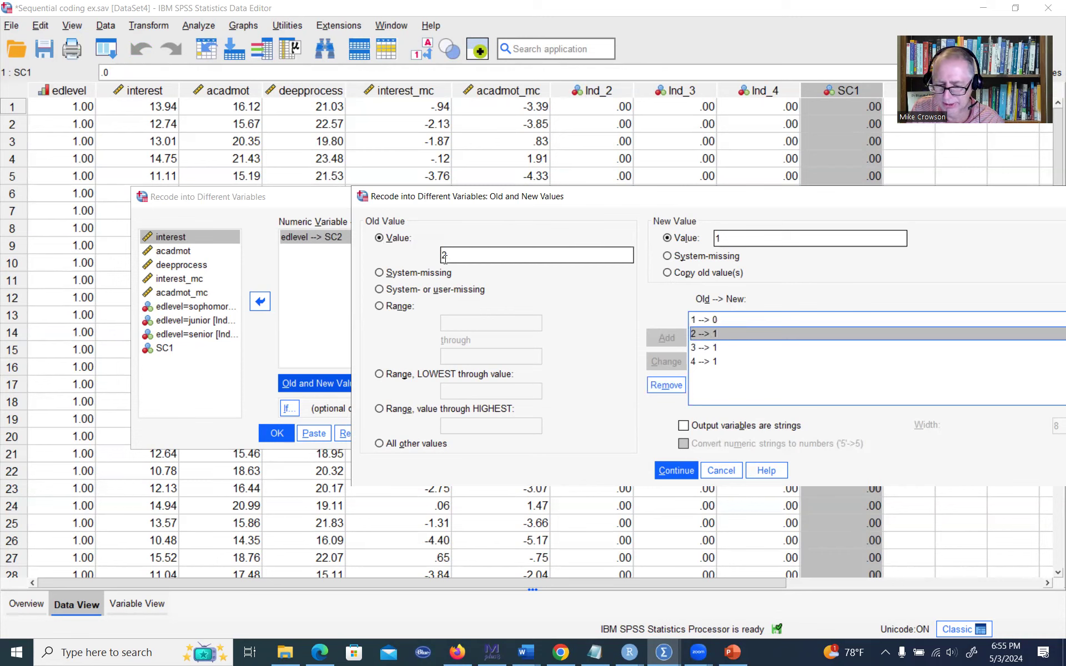
double_click(446, 254)
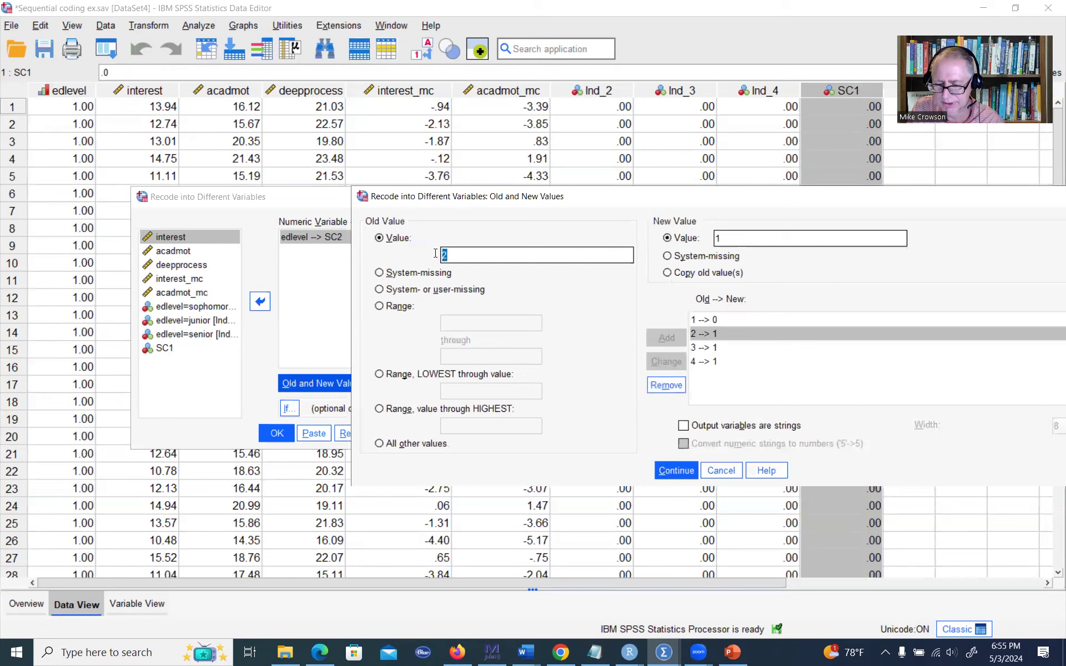
click(738, 236)
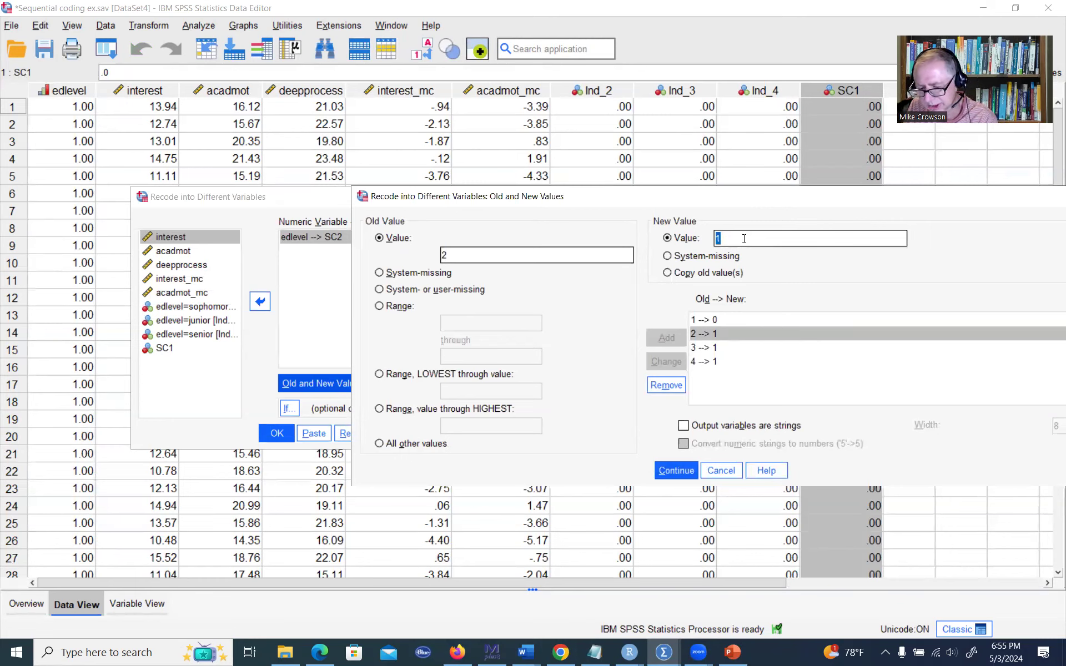
text(0)
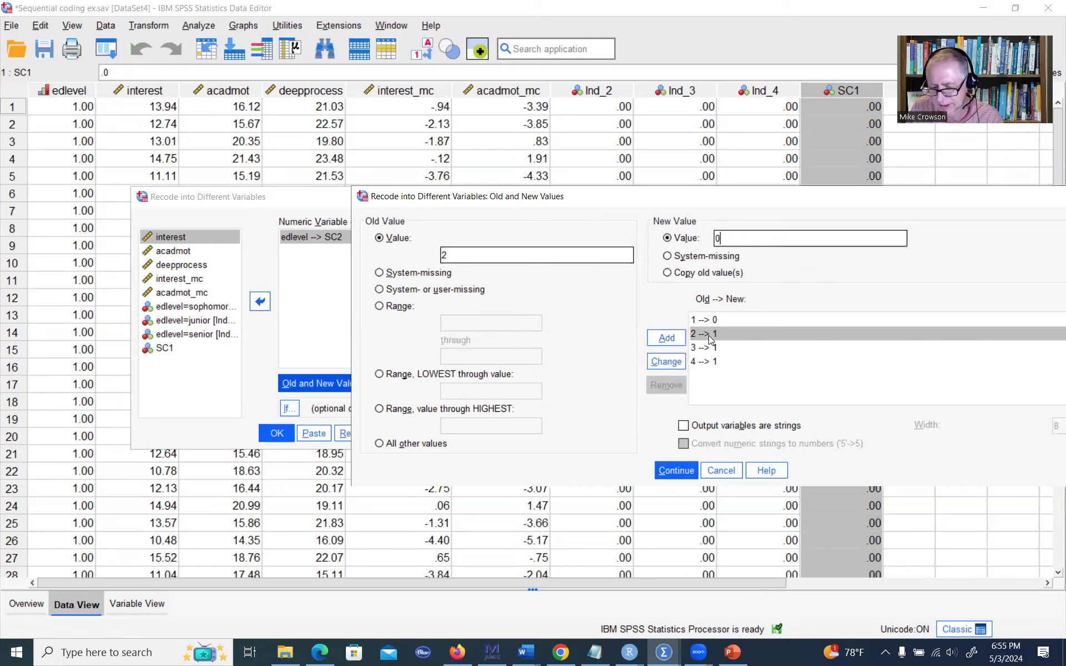
click(667, 363)
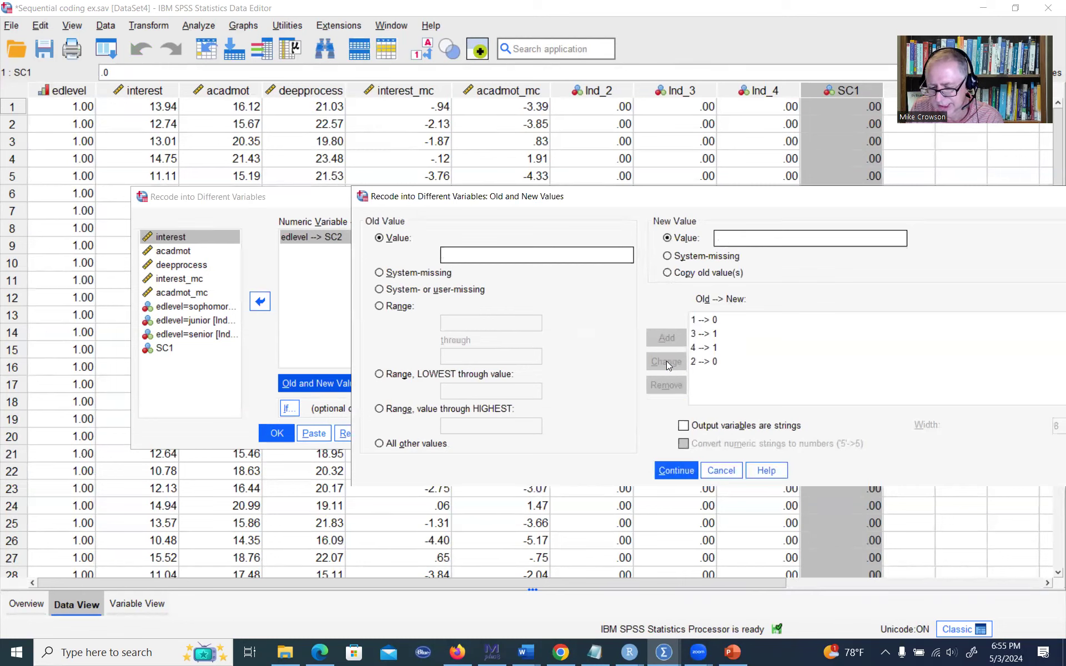
- Check each old-to-new value pair for SC2, accept the list and run the recode
click(709, 321)
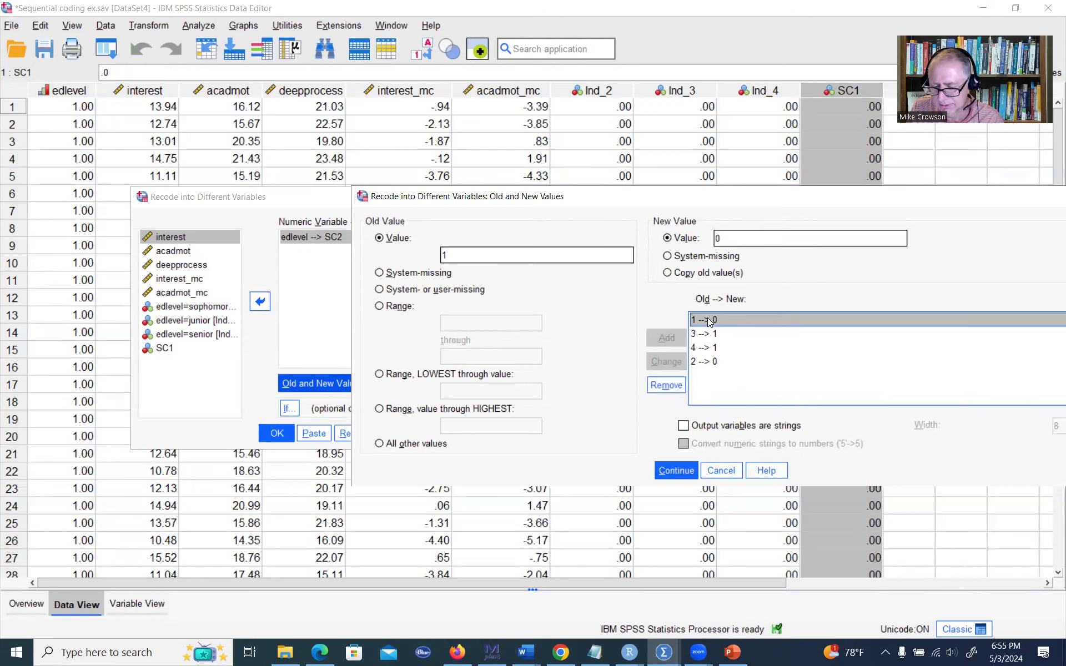
click(698, 364)
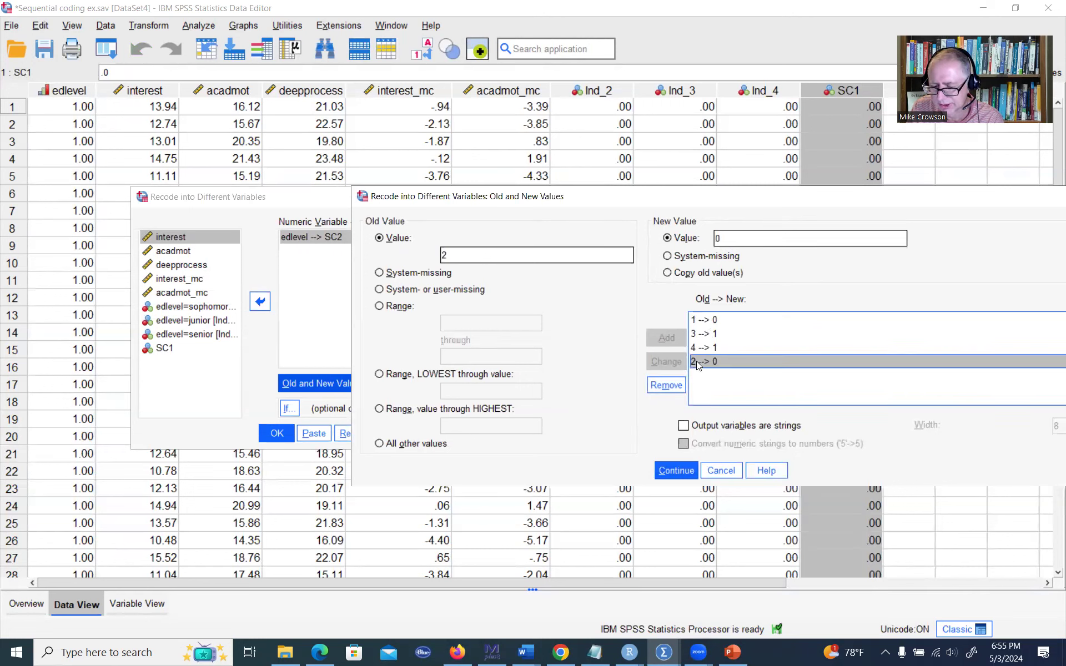
click(703, 334)
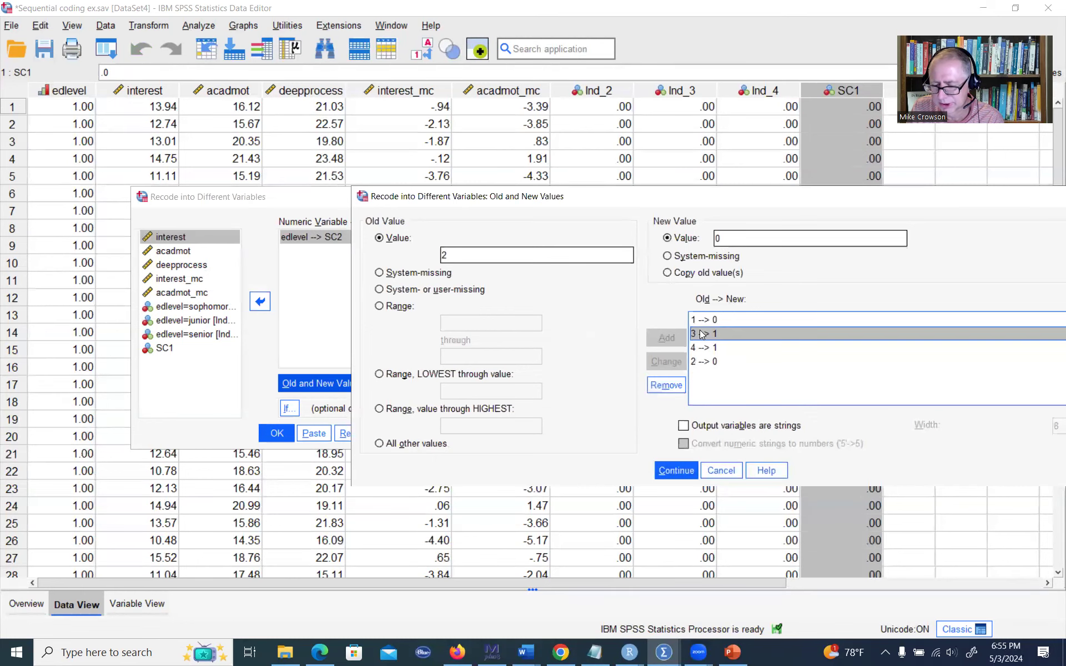
click(702, 348)
click(687, 472)
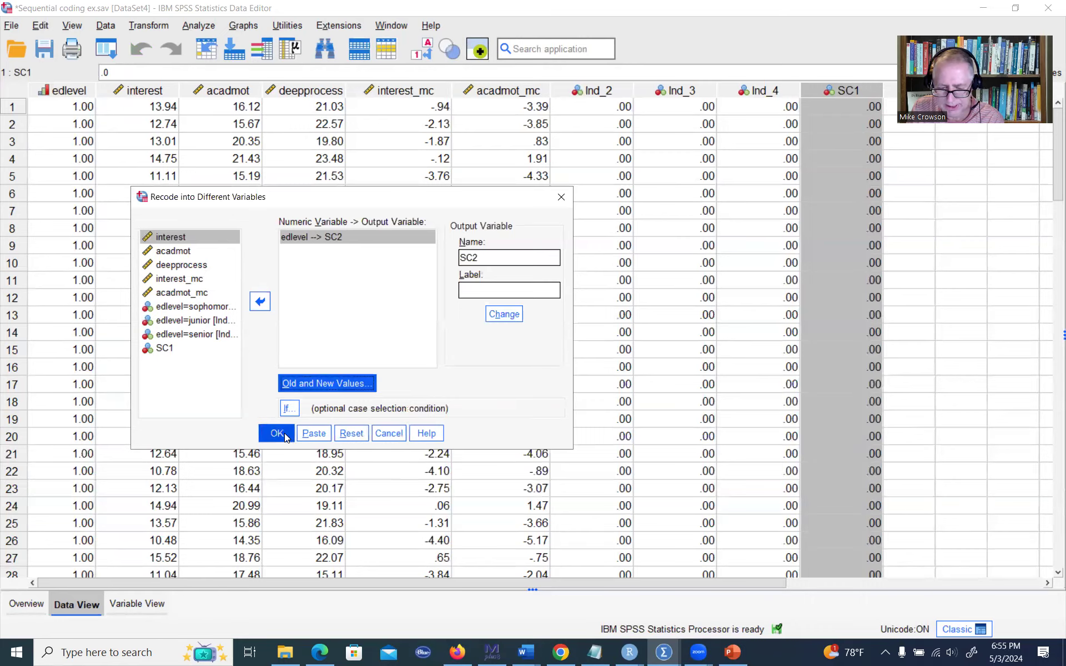
click(277, 434)
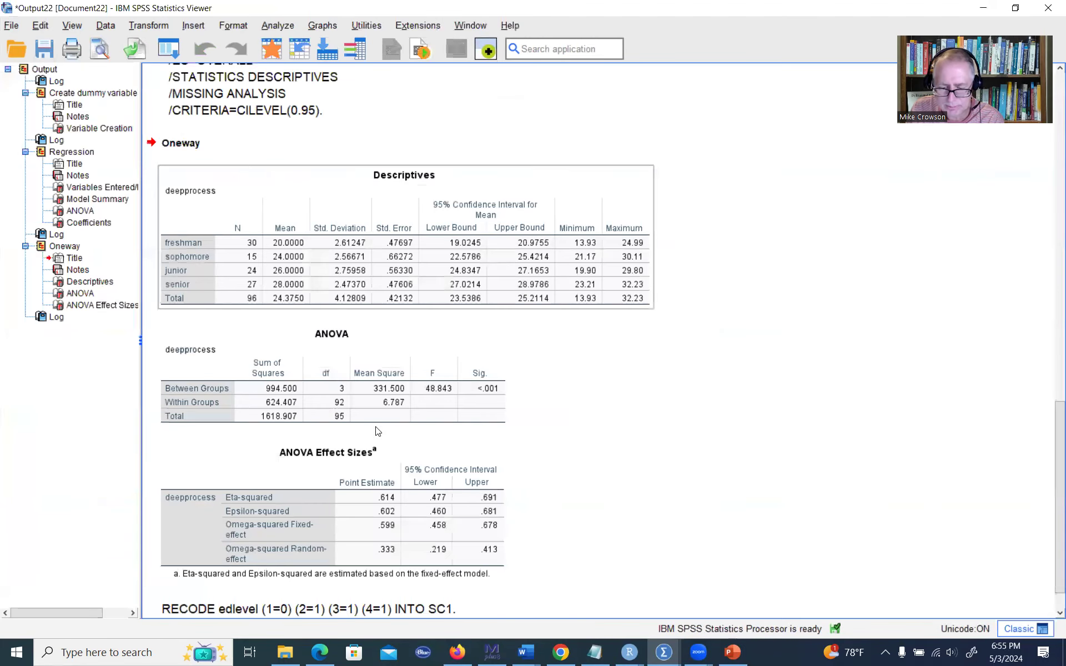
- Return to the data editor and set up a recode of edlevel with the output variable renamed to SC3
mouse_move(663, 652)
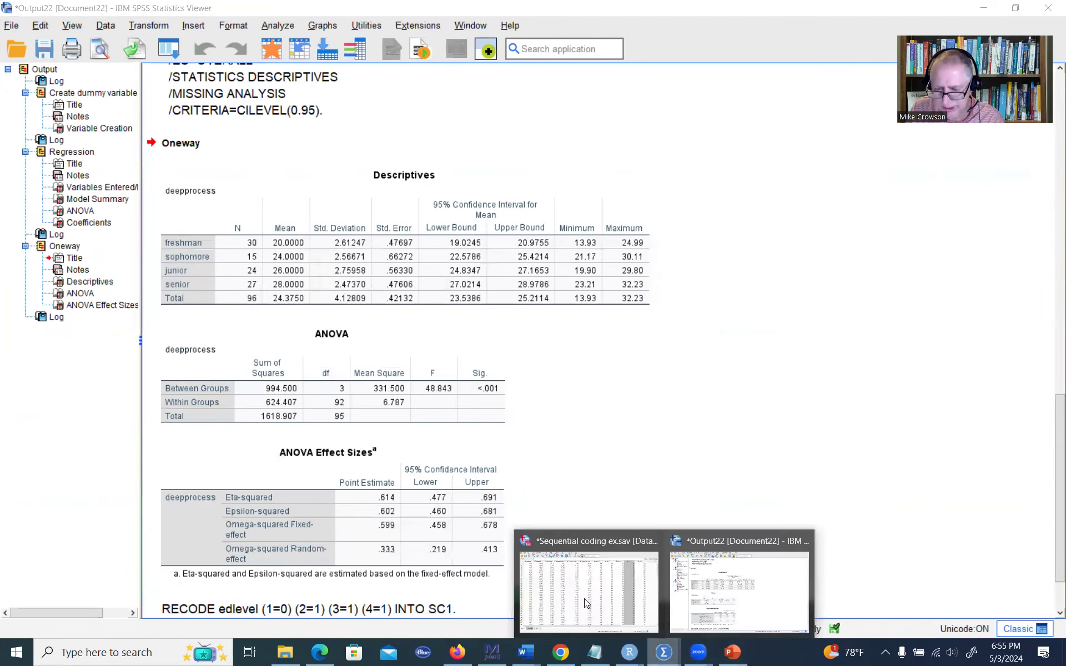
click(594, 600)
click(145, 28)
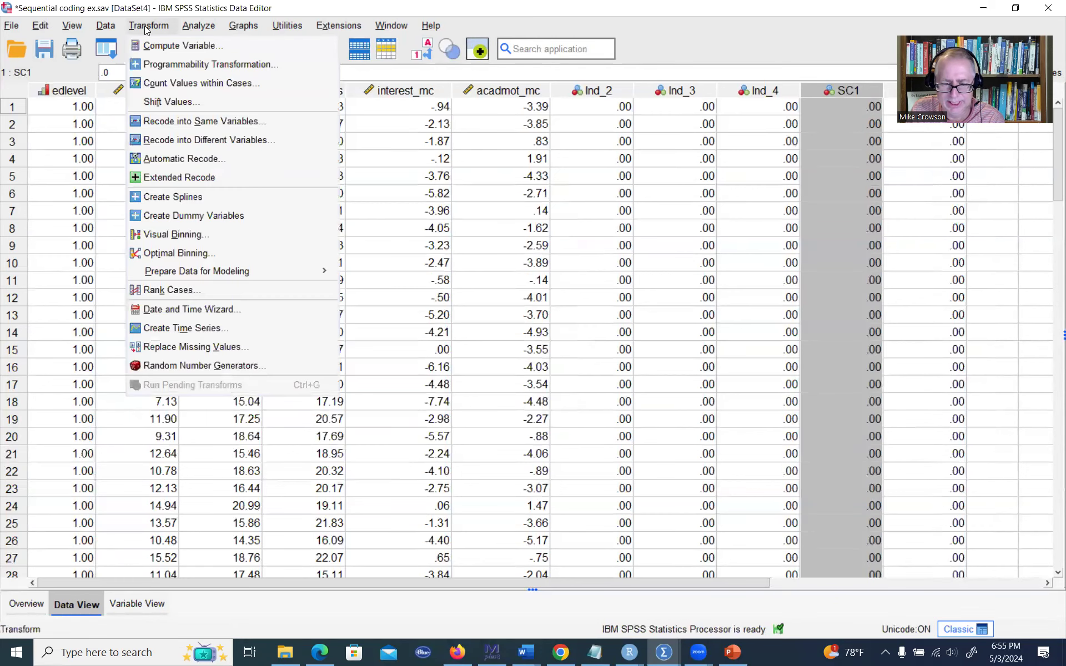
click(183, 140)
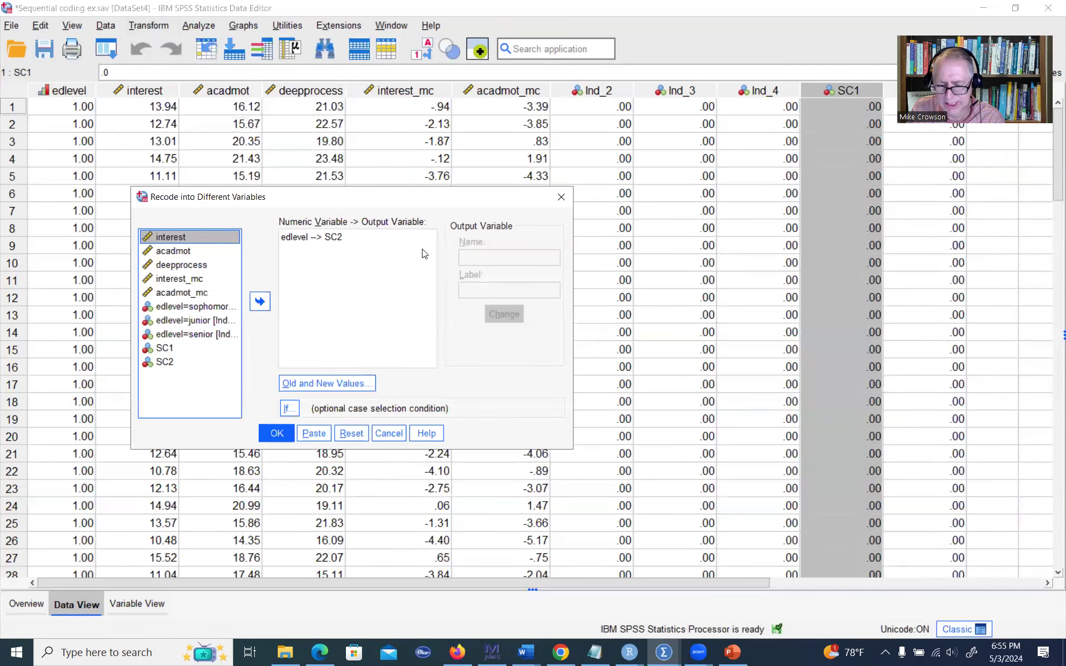
click(335, 239)
double_click(502, 259)
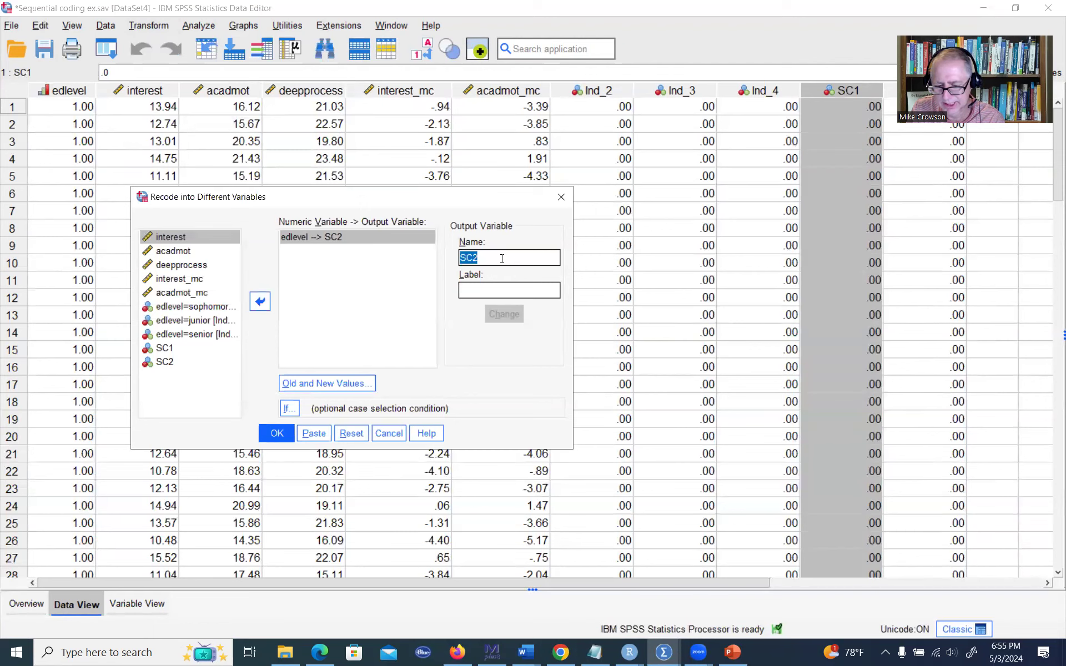
click(500, 258)
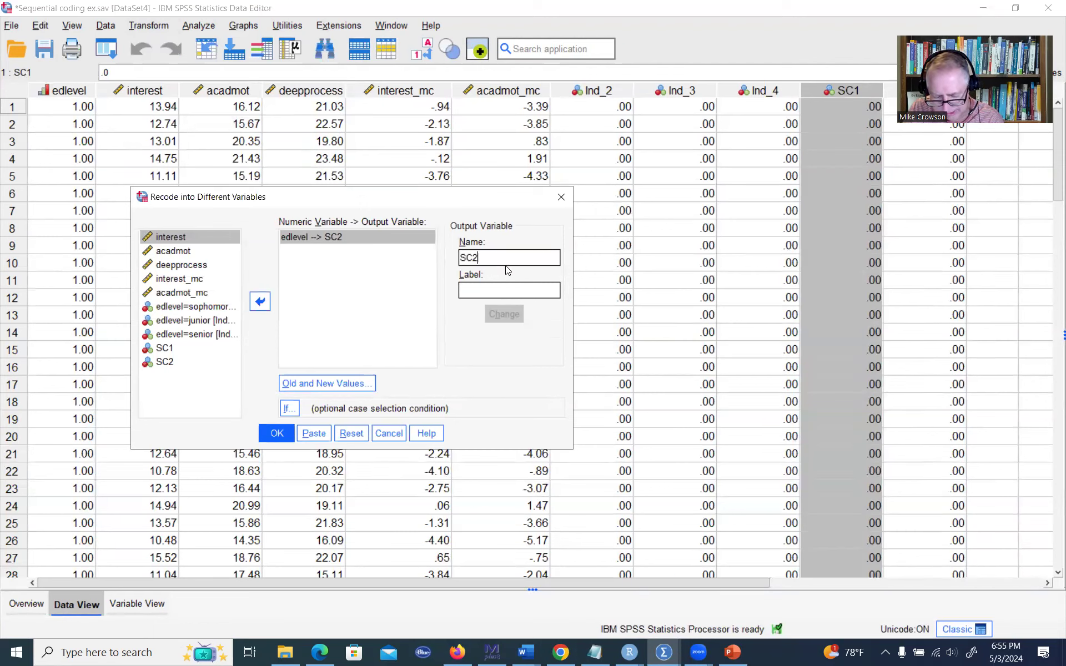
key(BackSpace)
text(3)
click(504, 315)
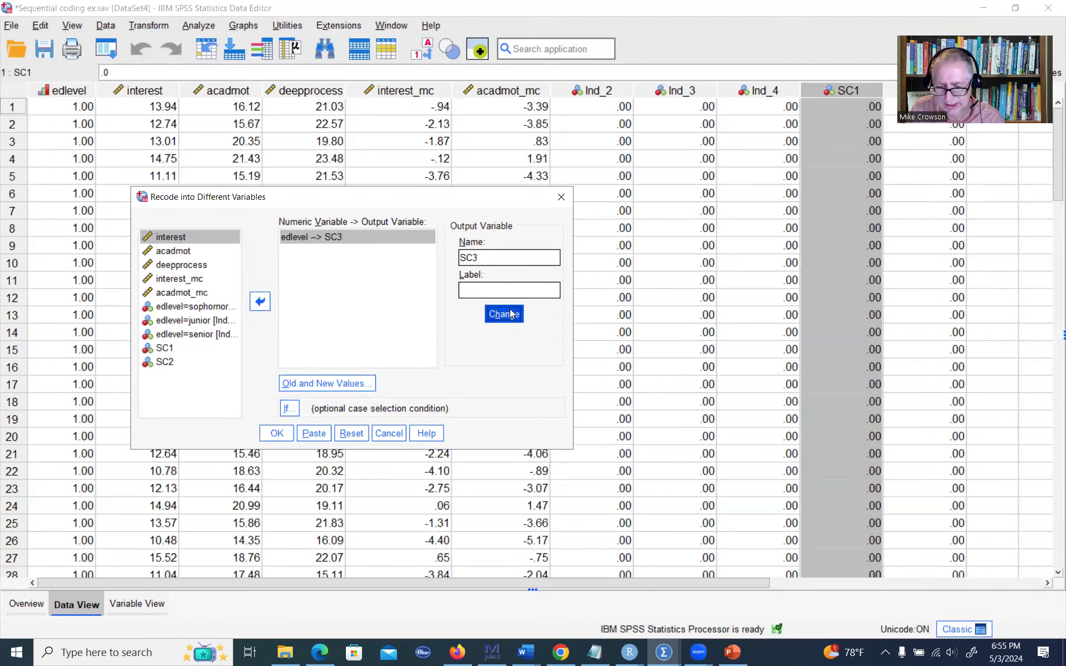
- In the old and new values for SC3, change the recode of old value 3 to new value 0
click(337, 383)
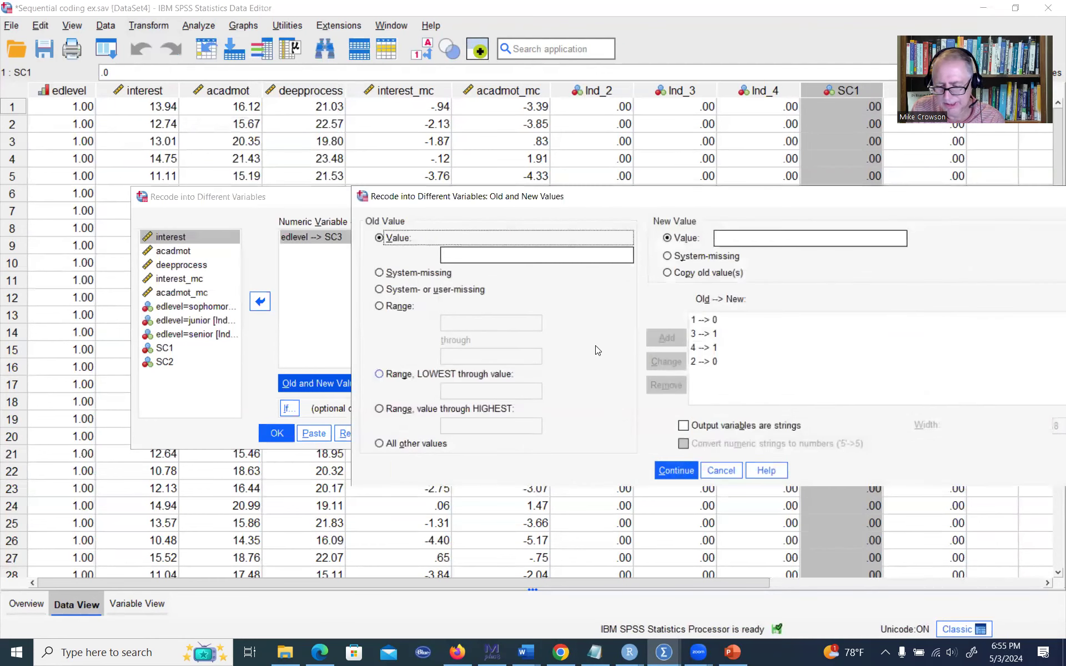
click(703, 333)
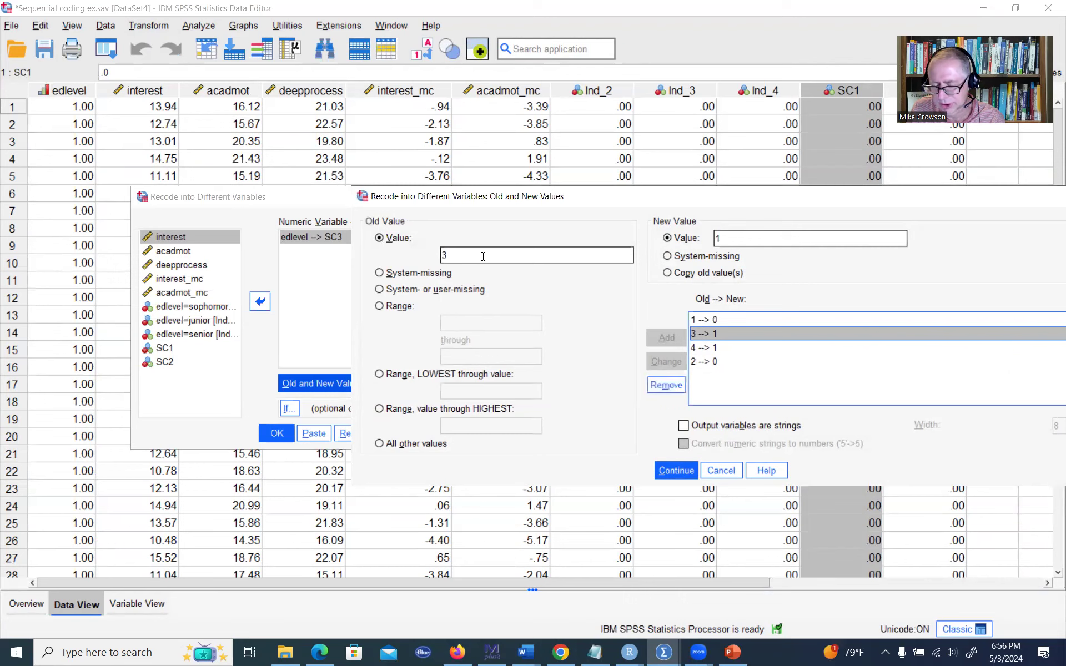
double_click(724, 238)
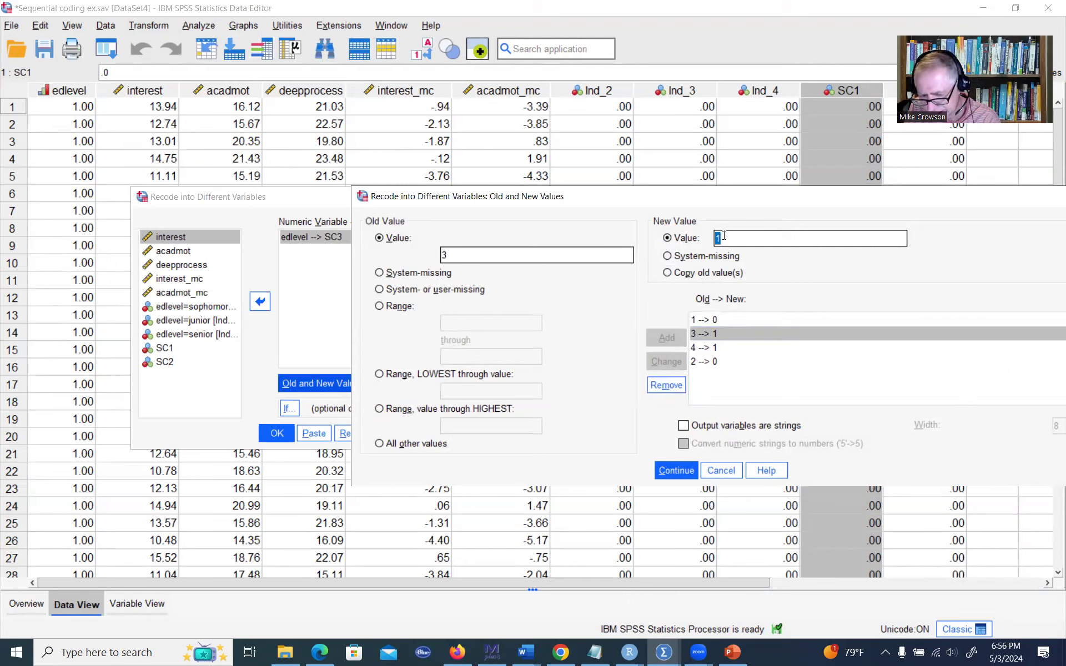
text(0)
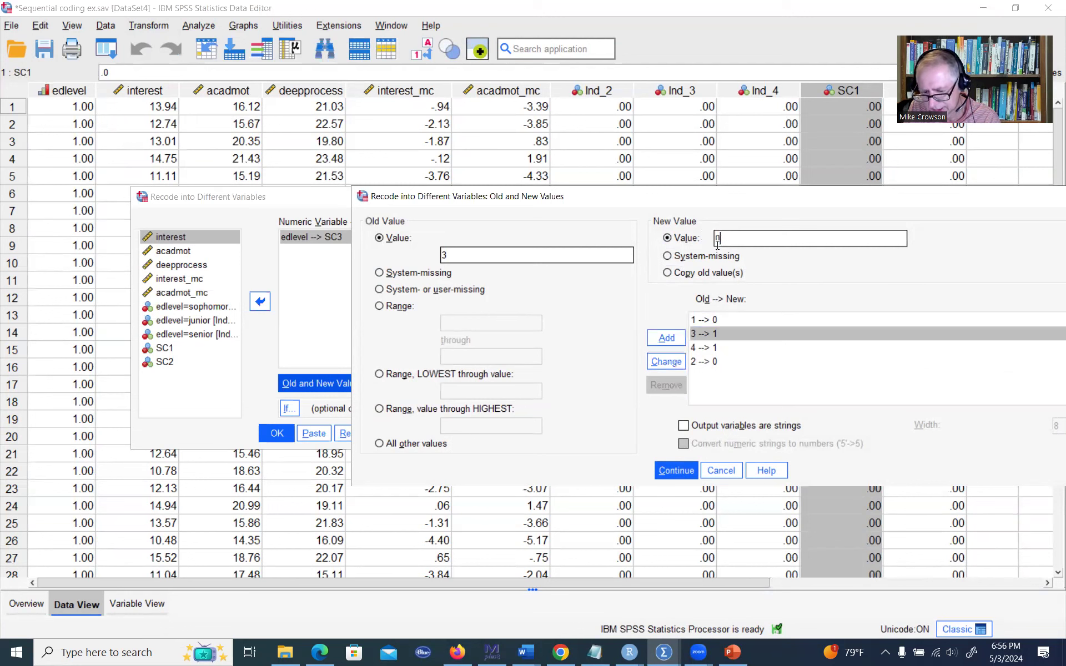
click(666, 361)
- Review the old-to-new value pairs for SC3, accept the list and run the recode
click(705, 333)
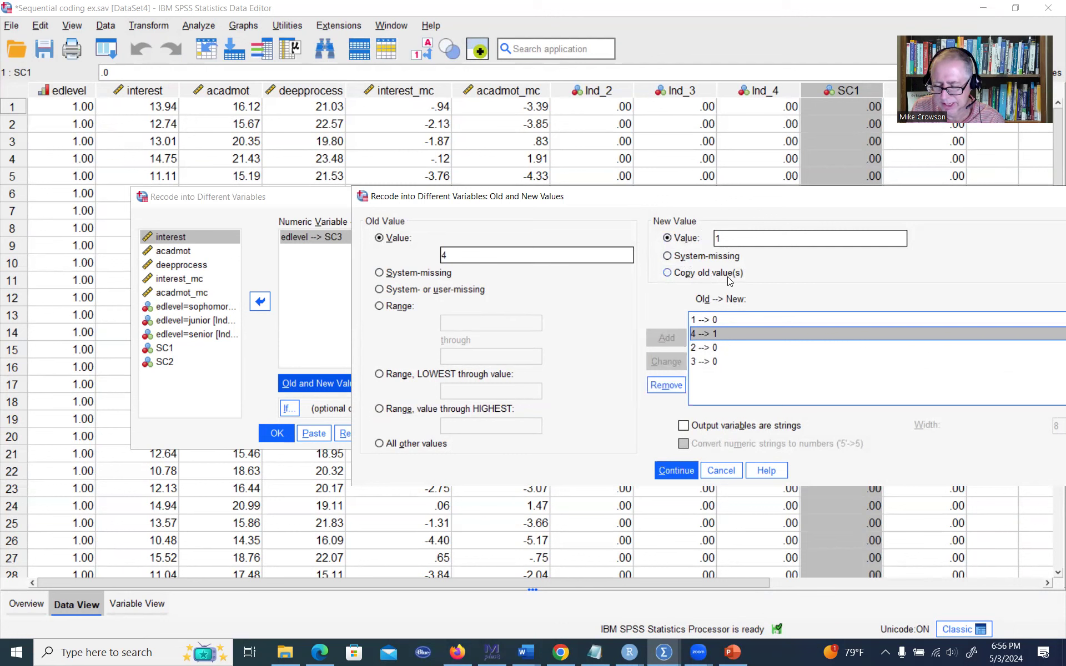
click(710, 320)
click(706, 346)
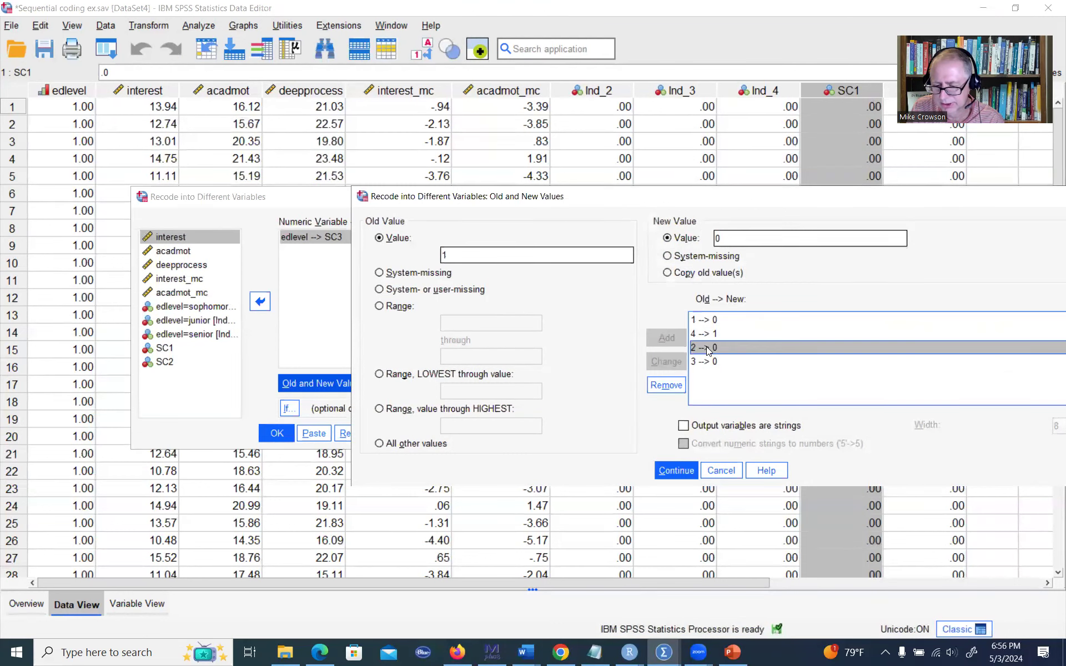
click(706, 361)
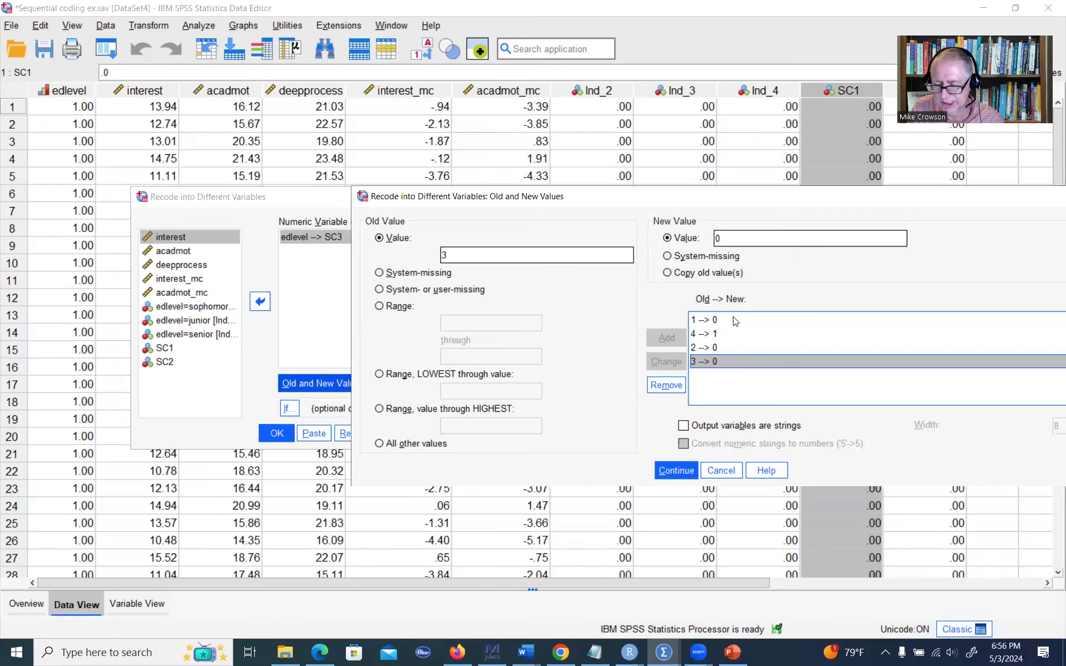
click(688, 470)
click(276, 434)
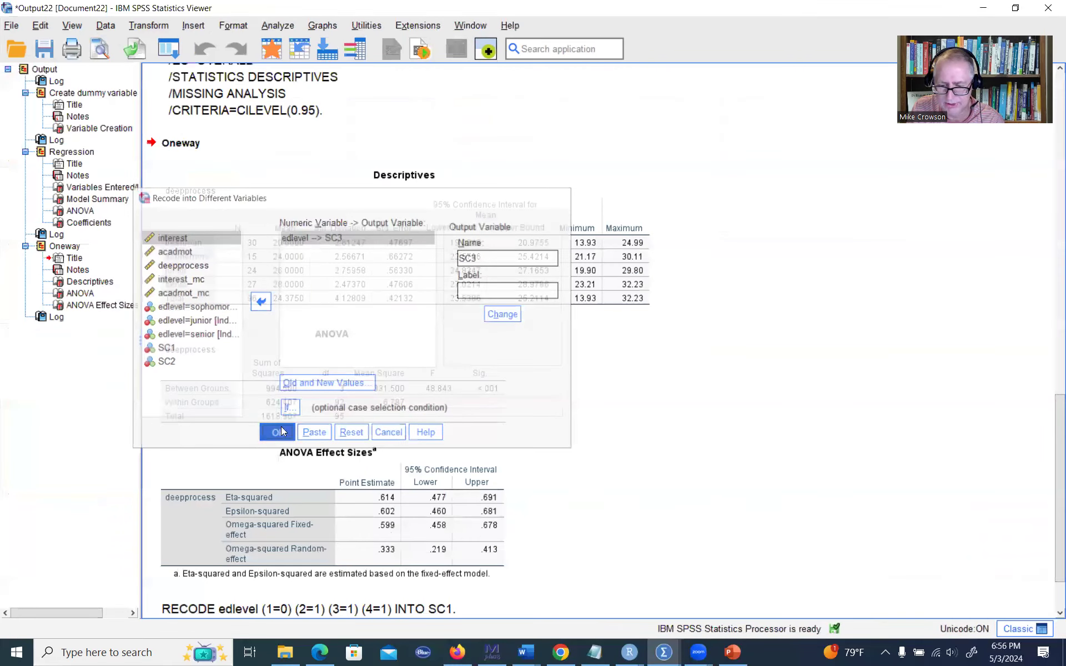
- Return to the data editor and bring the SC1, SC2 and SC3 columns into view to inspect their codes
mouse_move(664, 652)
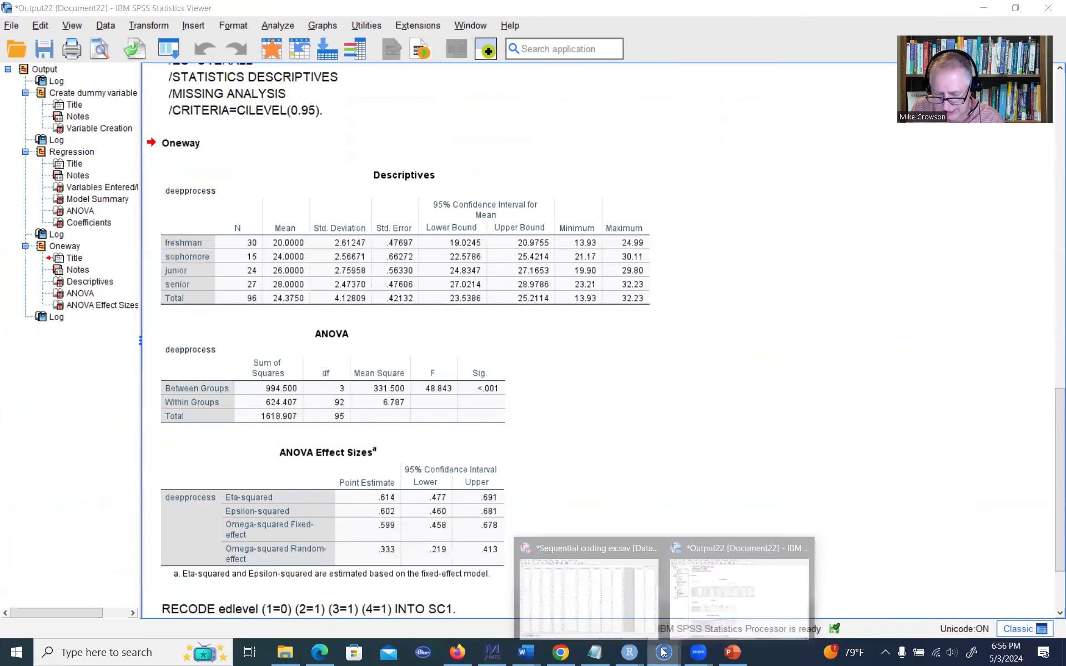
click(608, 572)
drag(692, 580, 864, 583)
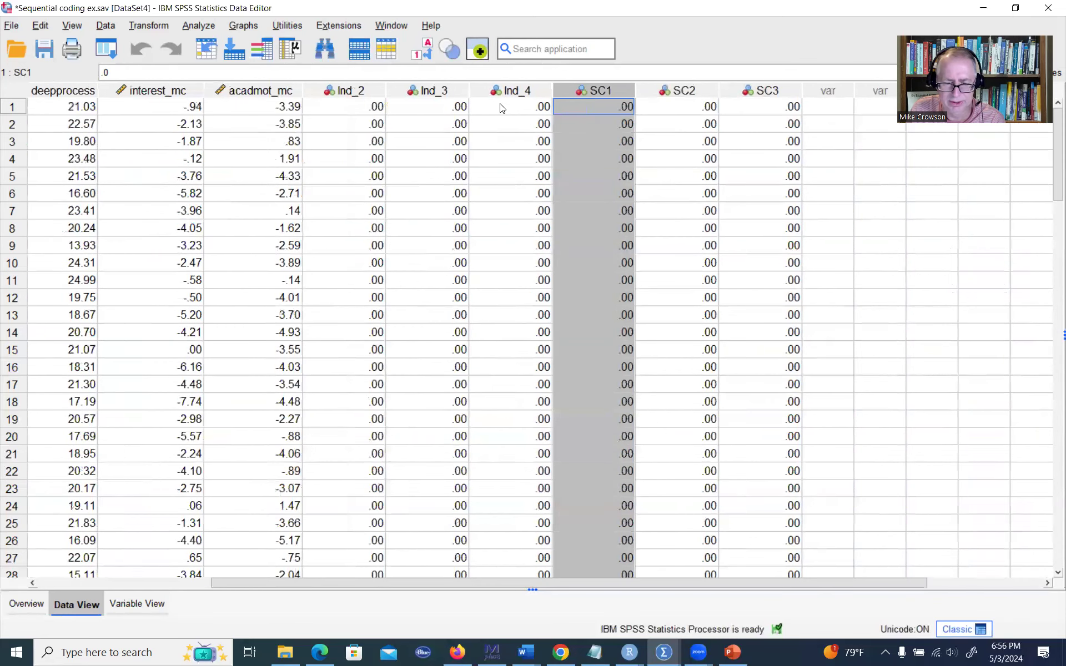
click(658, 110)
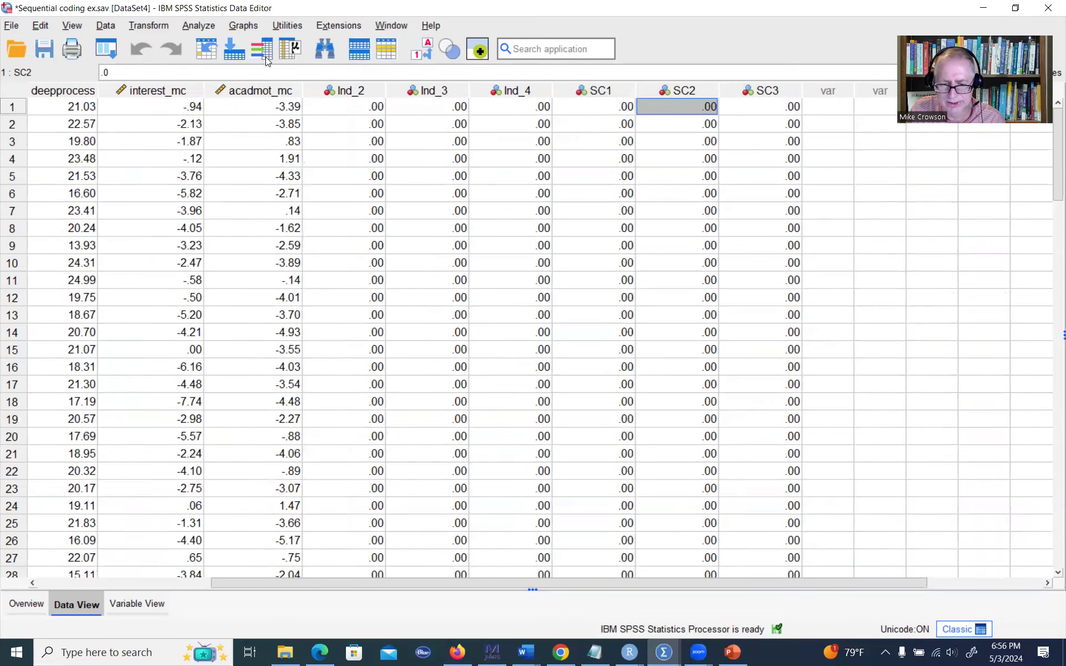
- Open the linear regression setup and remove the Ind_2, Ind_3 and Ind_4 dummy variables from the predictor block
click(200, 26)
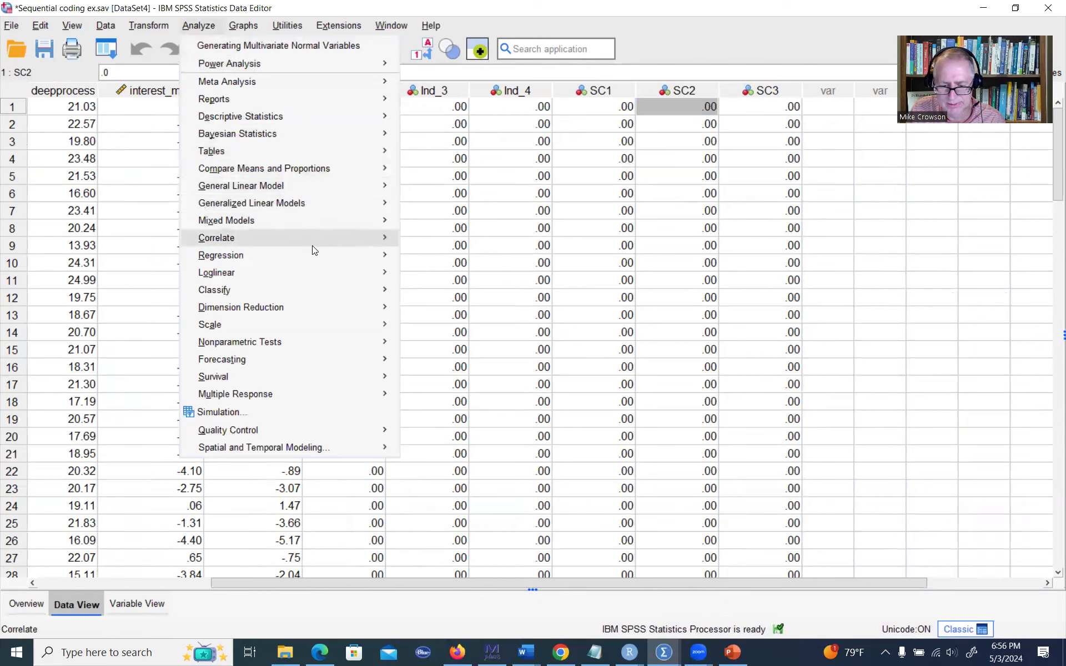
mouse_move(318, 254)
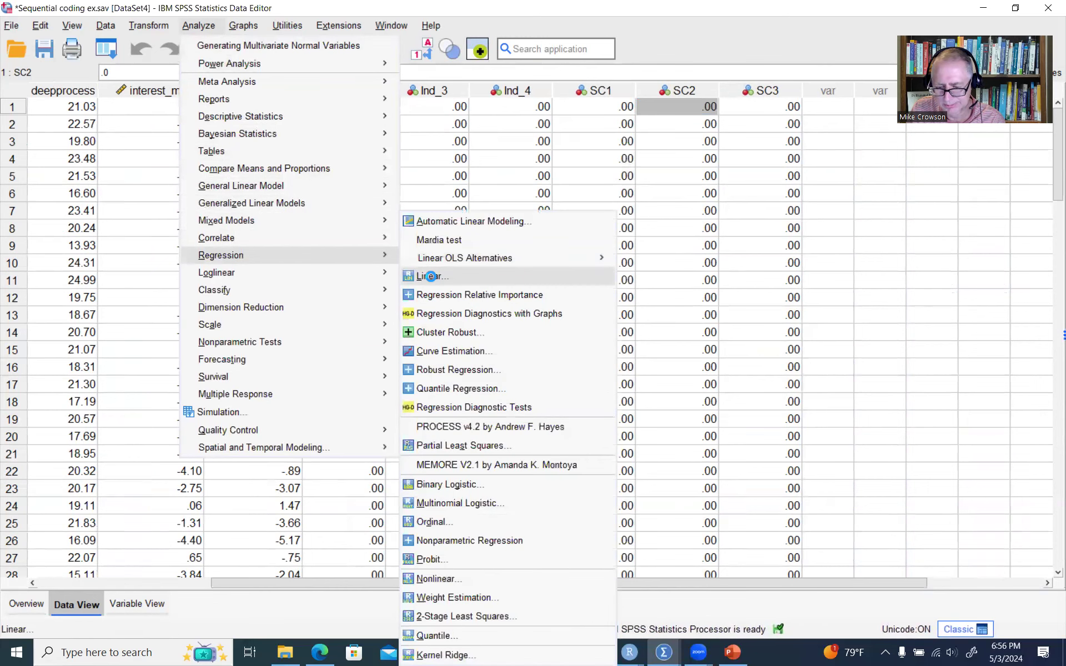
click(431, 276)
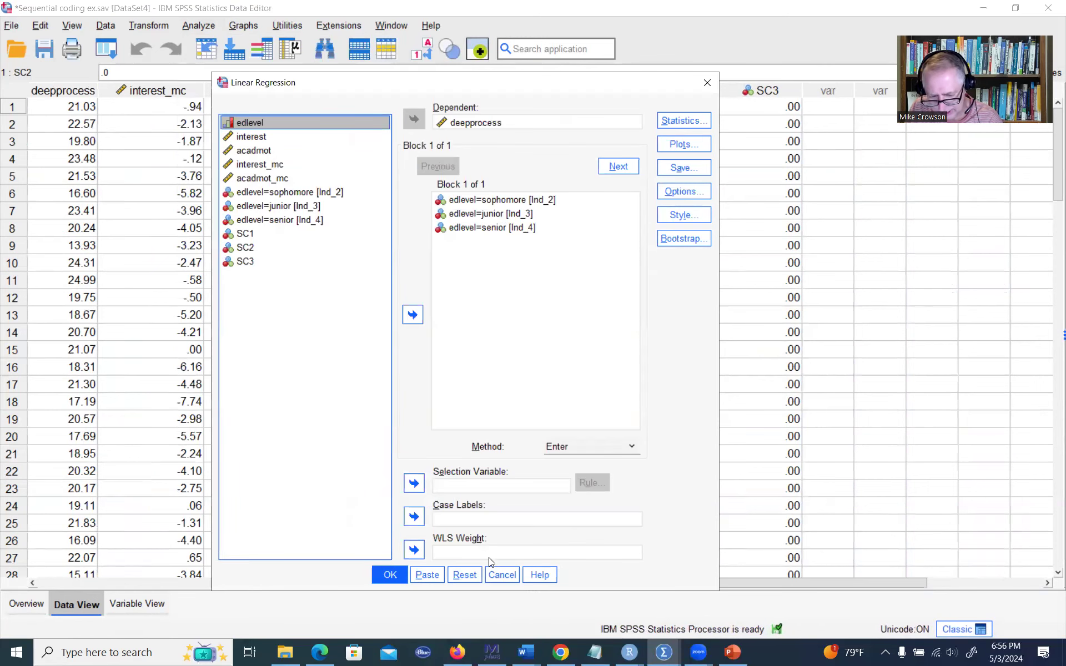
click(501, 201)
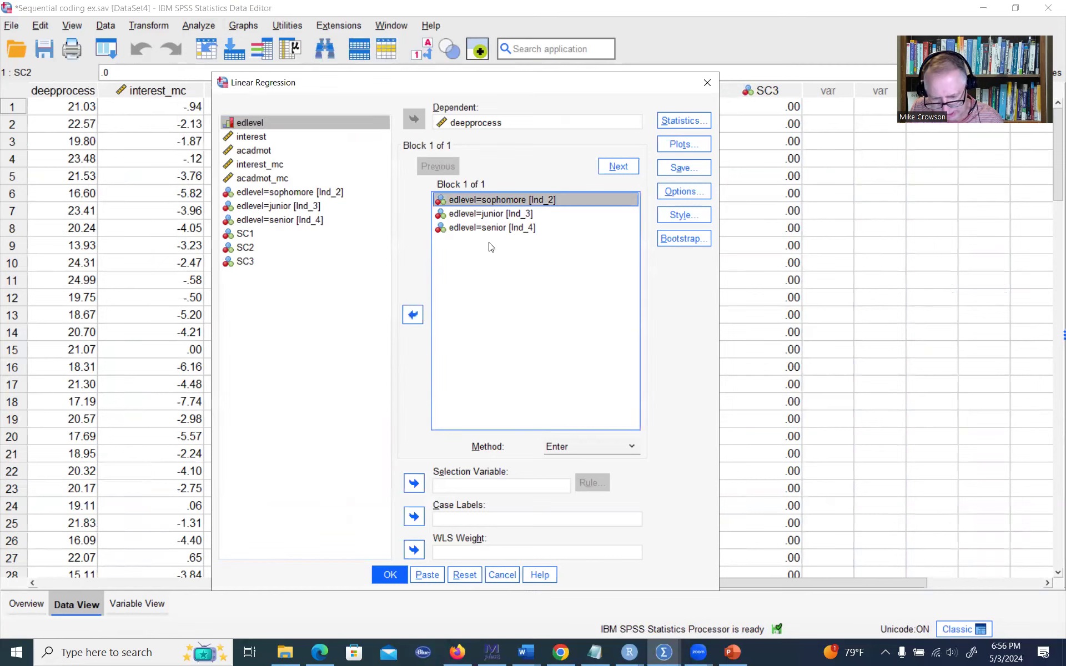
shift+click(486, 228)
click(412, 315)
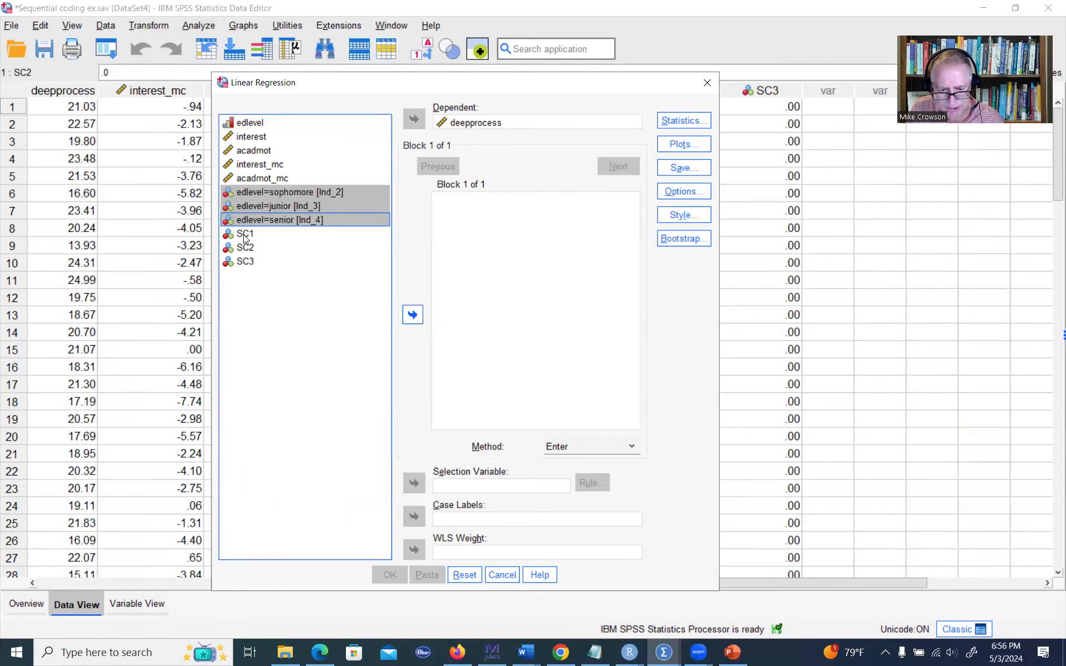
- Enter SC1, SC2 and SC3 as predictors of deepprocess and run the regression
click(246, 235)
shift+click(246, 261)
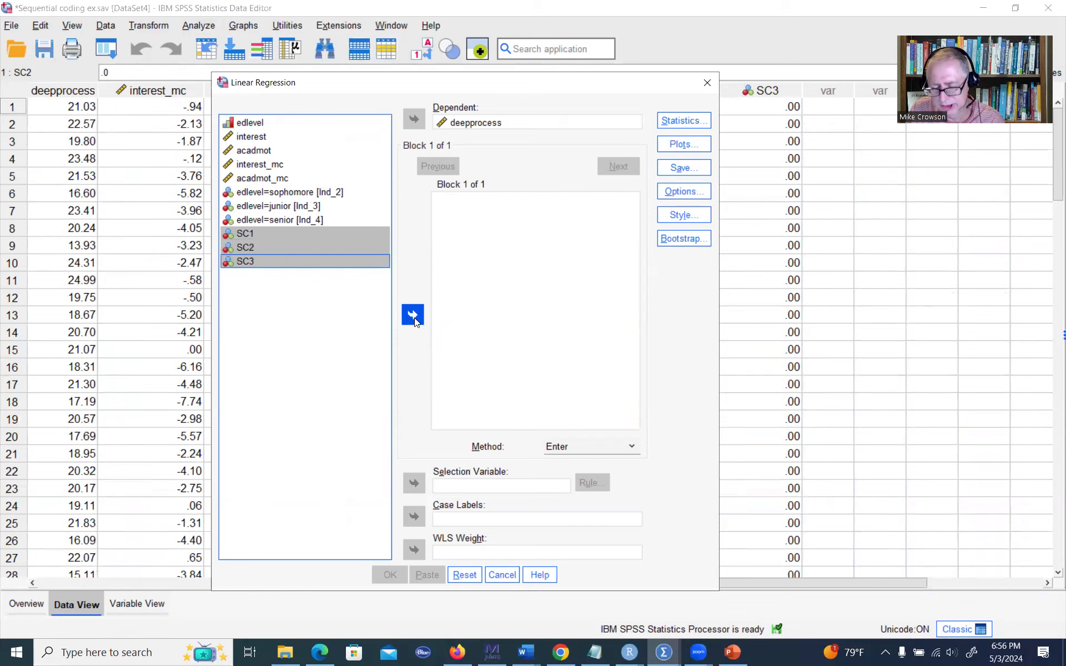
click(416, 314)
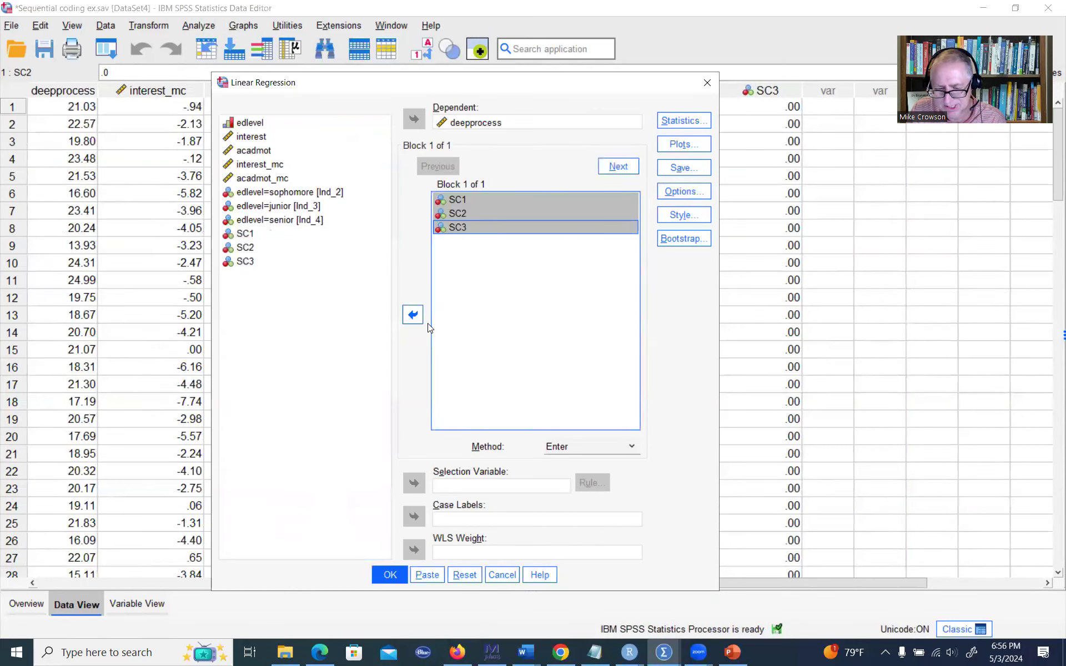
click(389, 574)
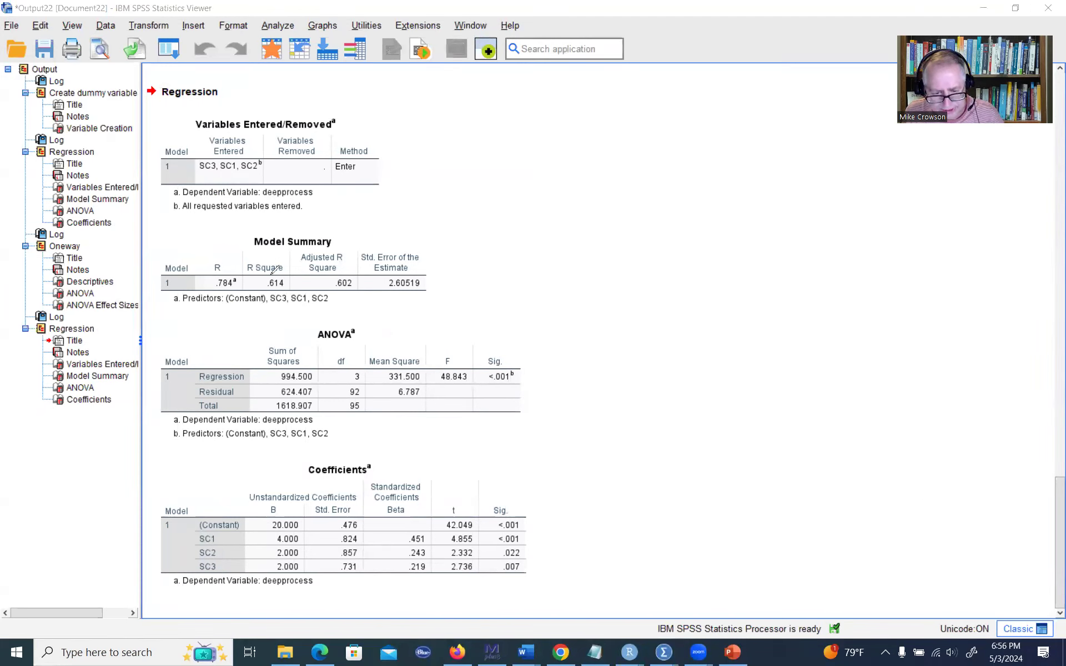
- Examine R Square in the Model Summary and the F and Sig. values in the ANOVA table of the new regression
mouse_move(267, 254)
mouse_down()
mouse_move(243, 278)
mouse_move(257, 245)
mouse_up()
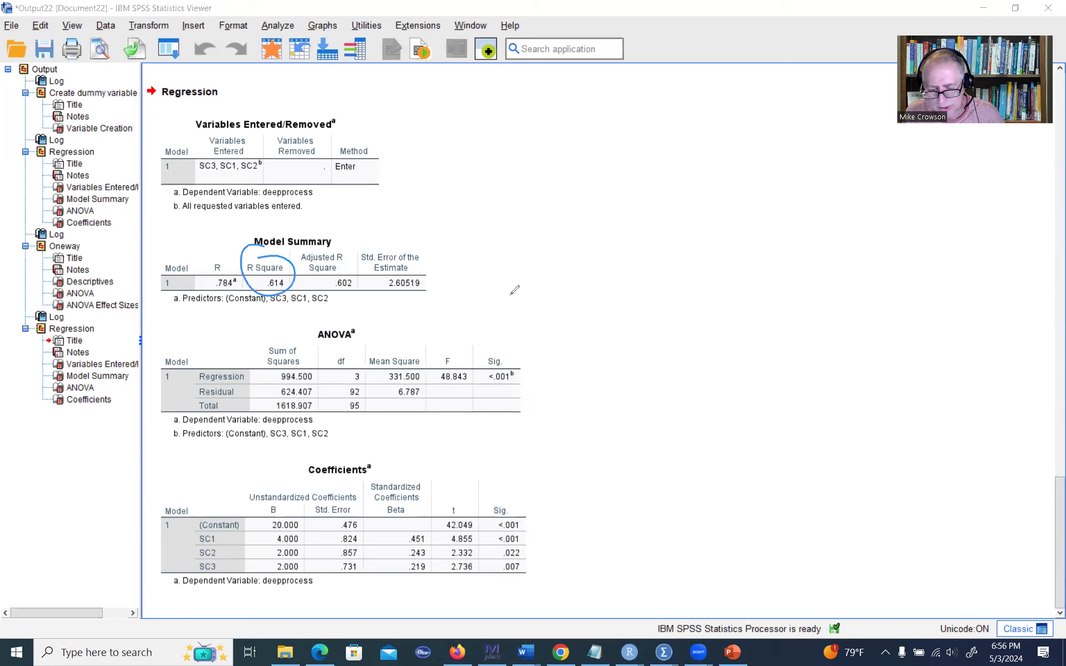
mouse_move(457, 351)
mouse_down()
mouse_move(494, 342)
mouse_move(517, 387)
mouse_move(471, 339)
mouse_up()
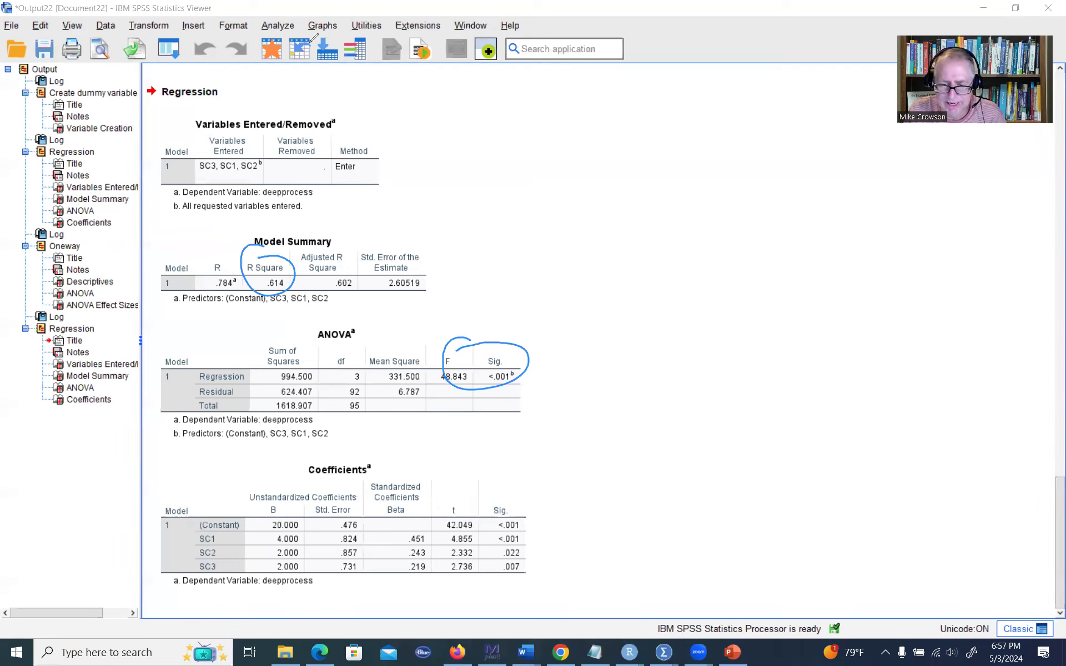
key(Escape)
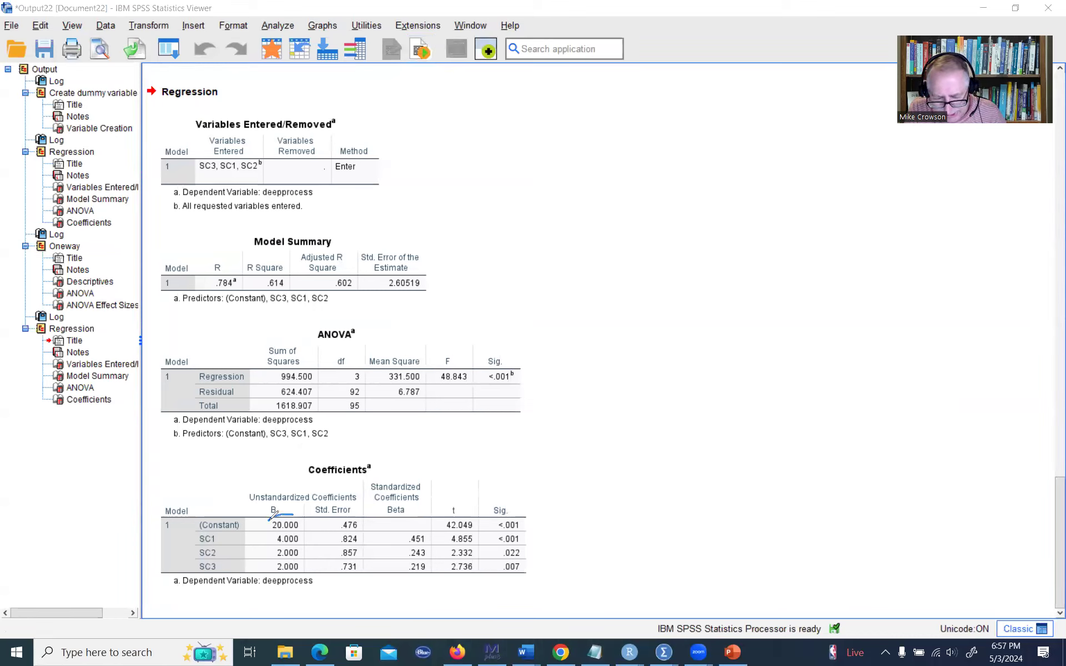
- Examine the constant's B value and the B and Sig. values of SC1, SC2 and SC3 in the Coefficients table
drag(269, 520, 270, 521)
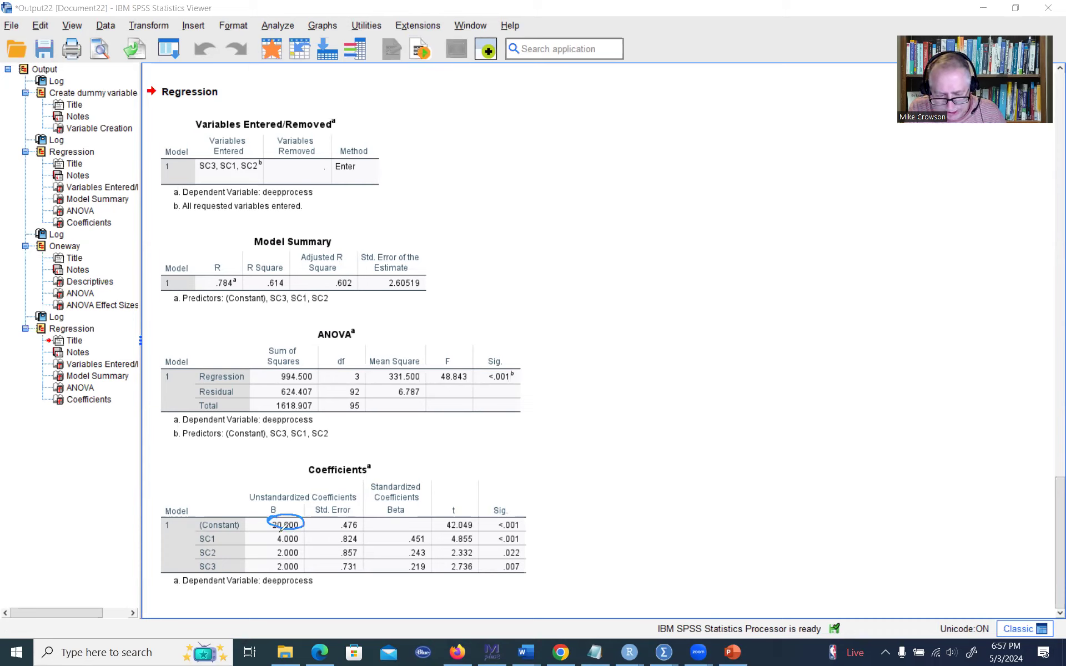
drag(285, 545, 272, 530)
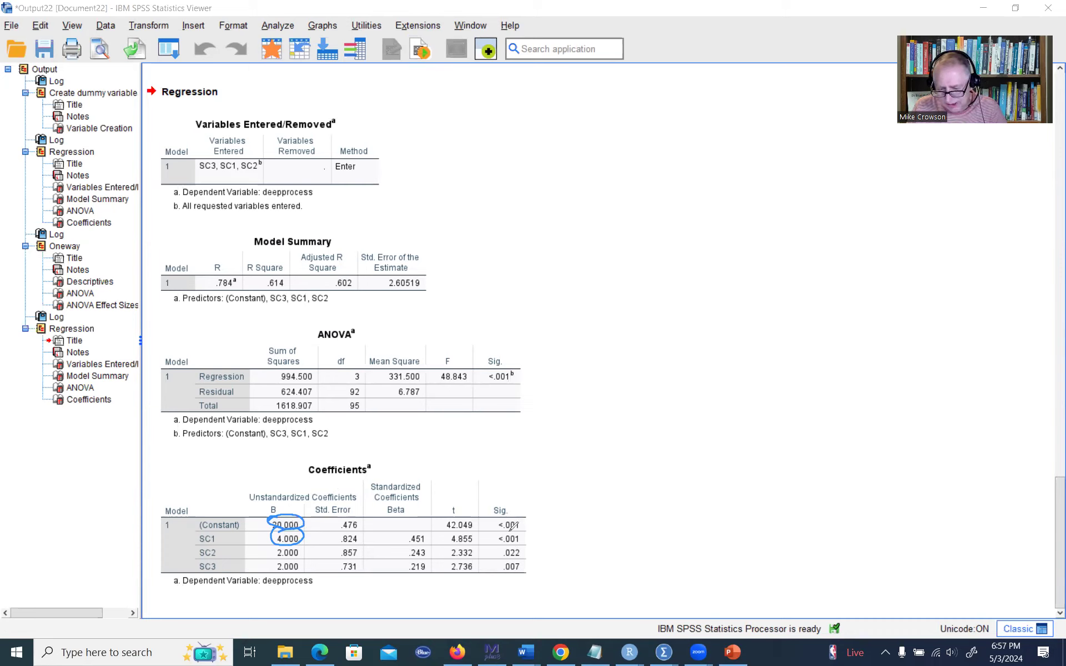
mouse_move(511, 528)
mouse_down()
mouse_move(487, 544)
mouse_move(512, 530)
mouse_up()
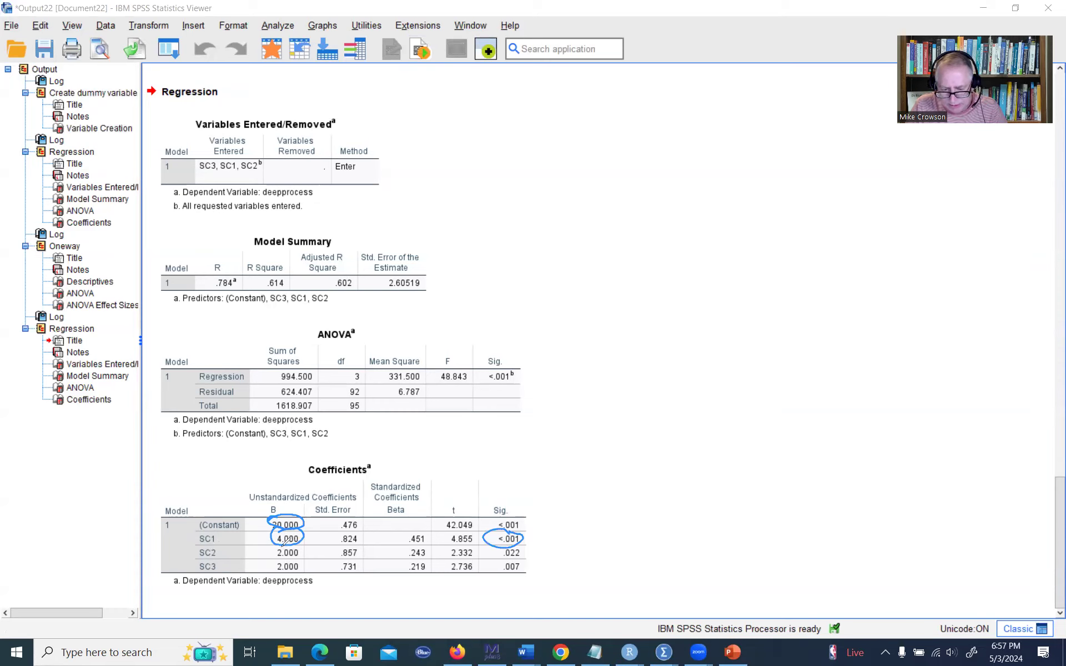
drag(281, 544, 280, 546)
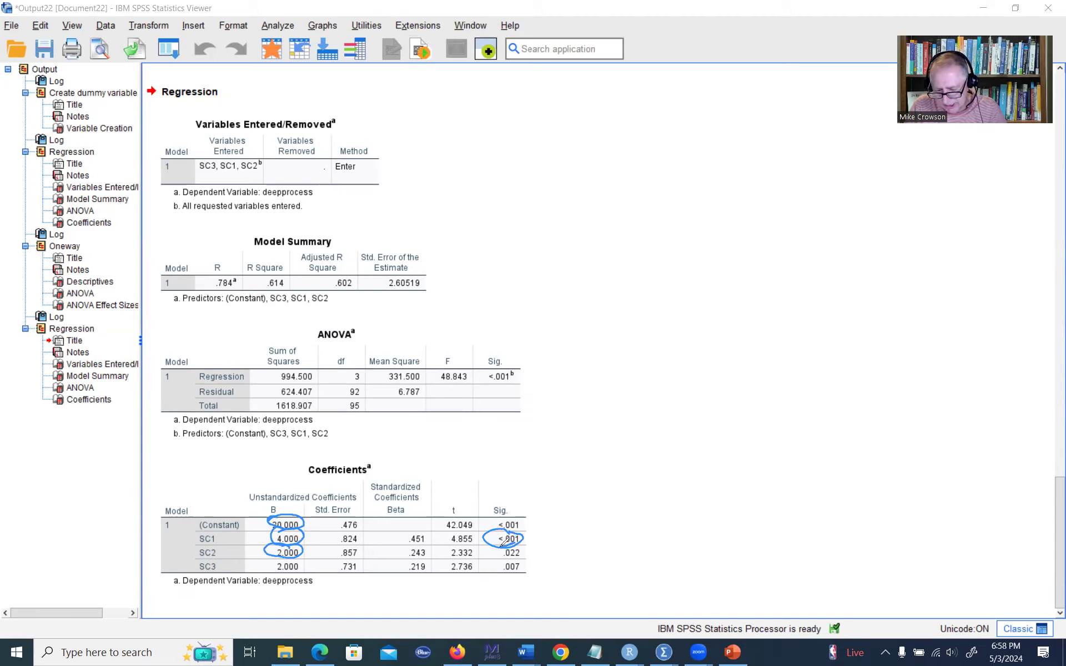
drag(502, 544, 495, 551)
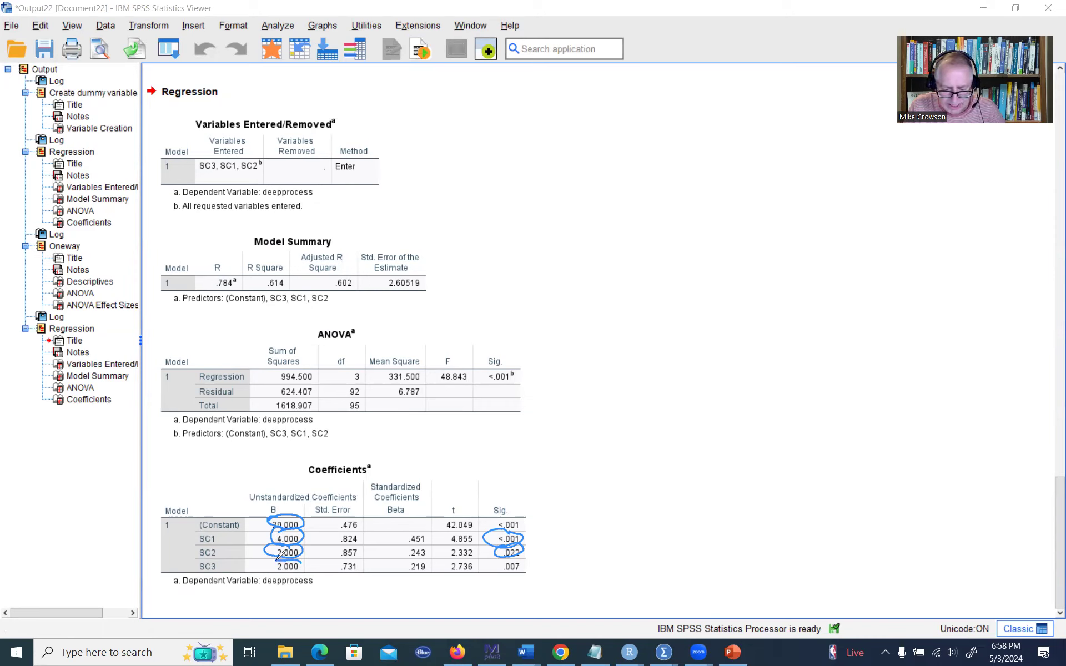
drag(279, 555, 280, 561)
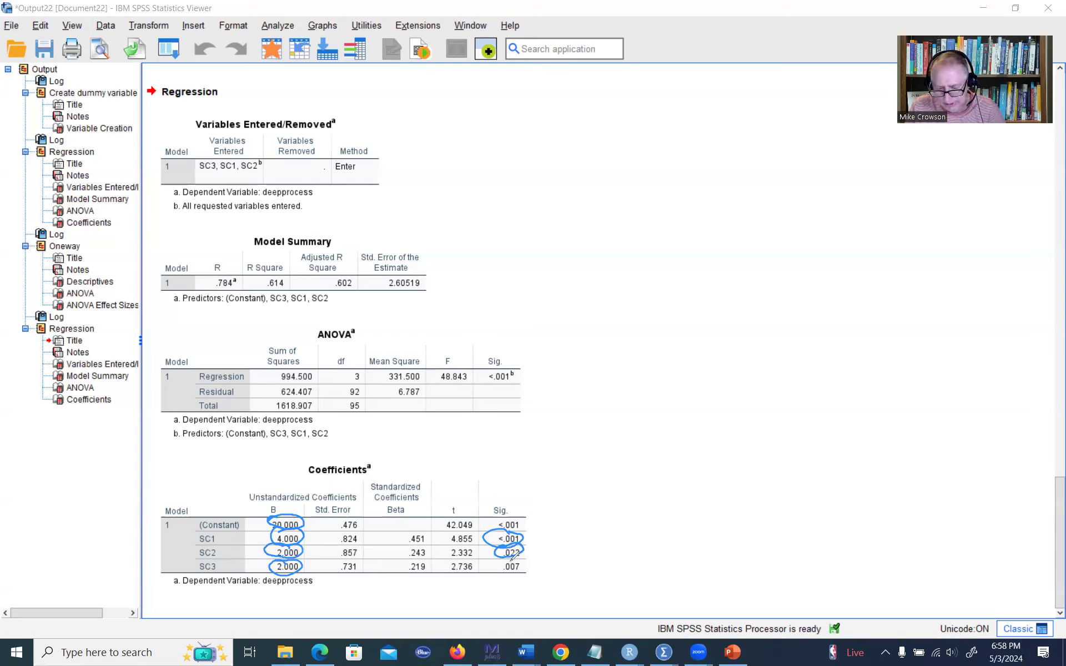
drag(514, 555, 519, 557)
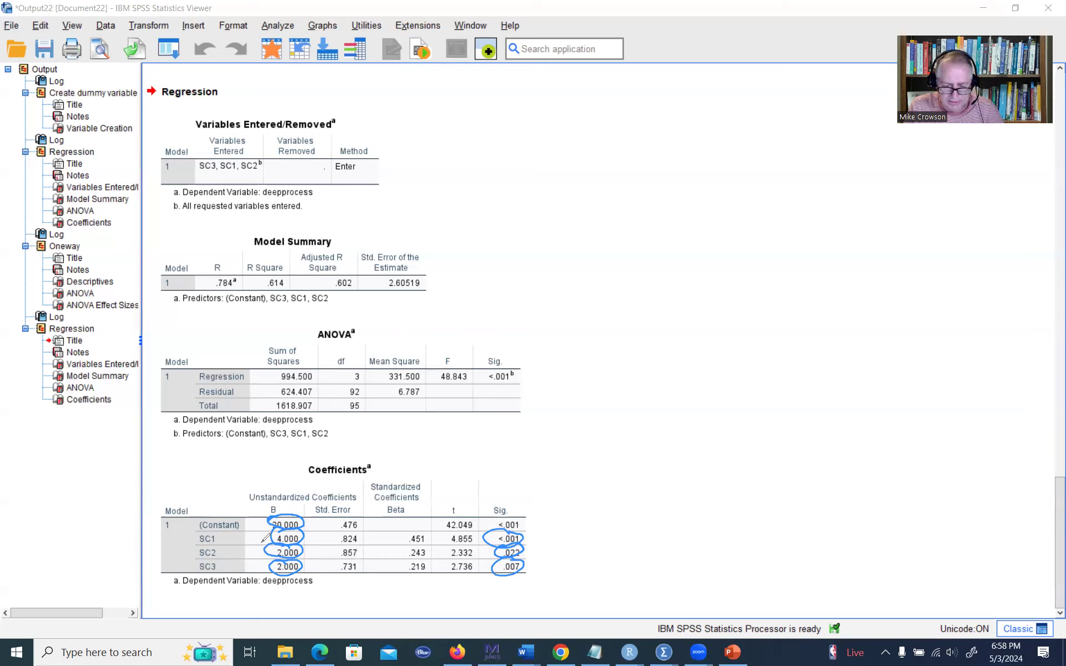
- Compare the SC1, SC2 and SC3 slopes one by one in the Coefficients table as differences between adjacent education levels
mouse_move(257, 536)
mouse_down()
mouse_move(241, 537)
mouse_move(249, 542)
mouse_up()
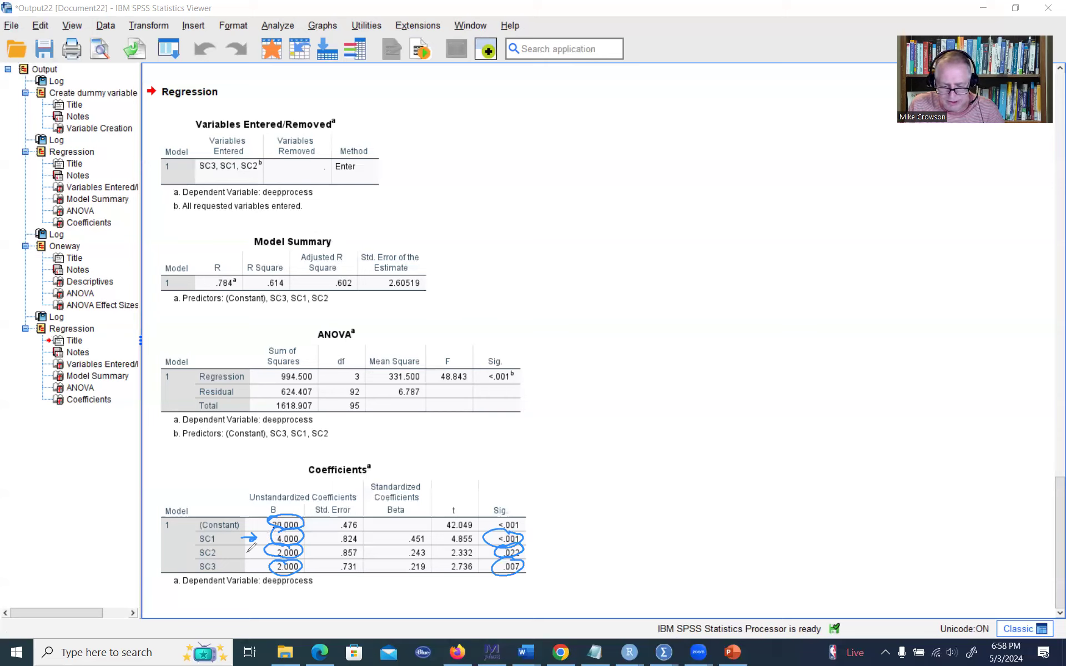
drag(234, 553, 244, 557)
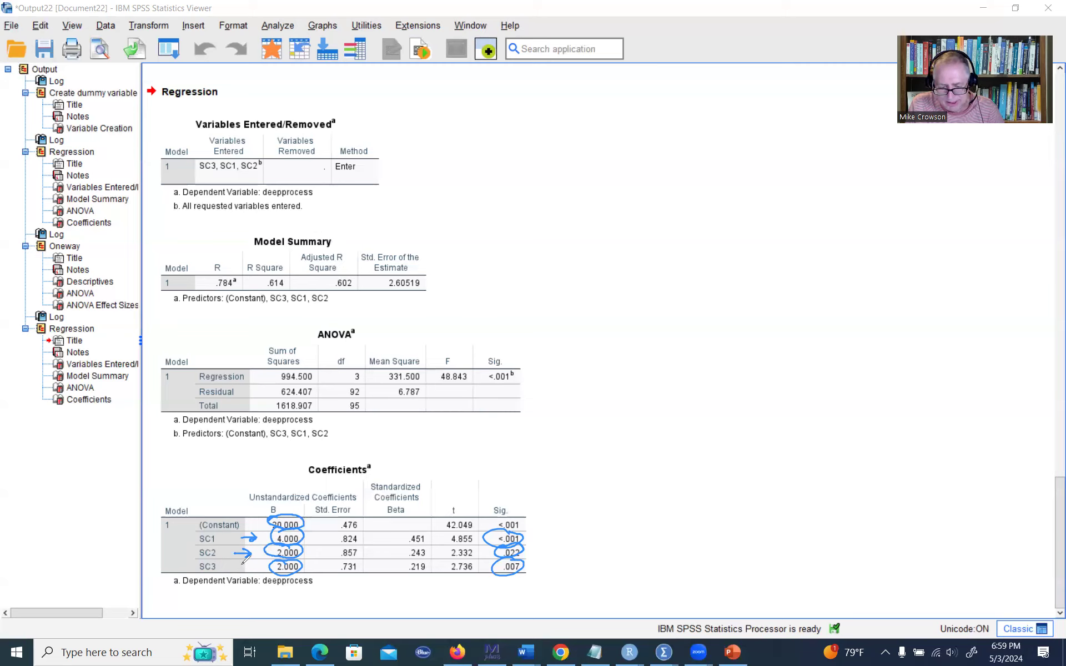
drag(238, 566, 253, 565)
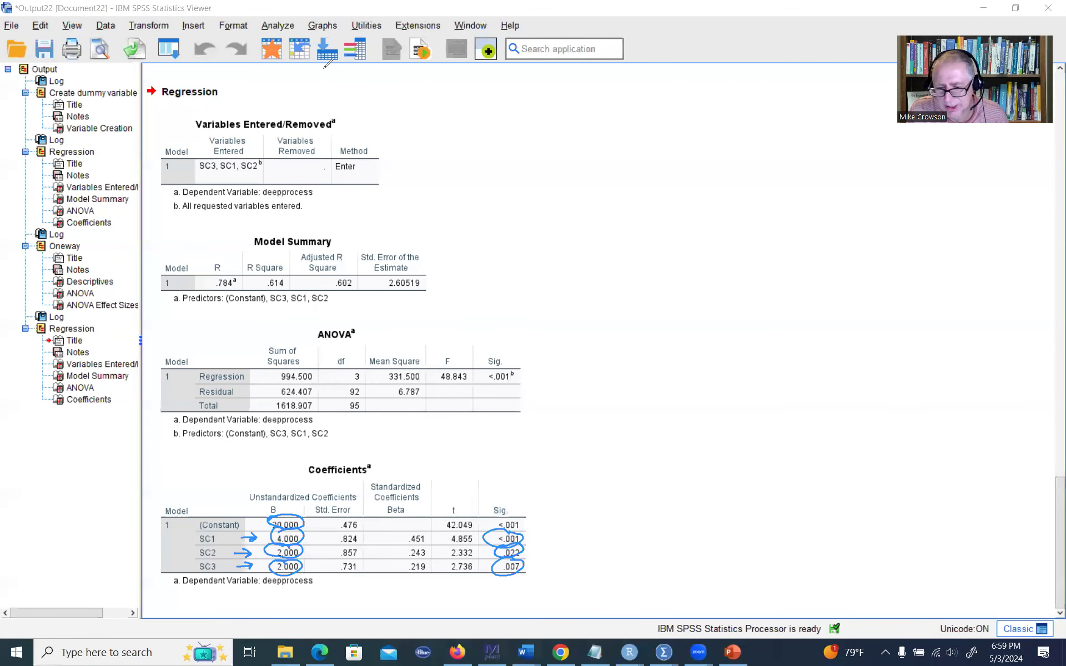
key(Escape)
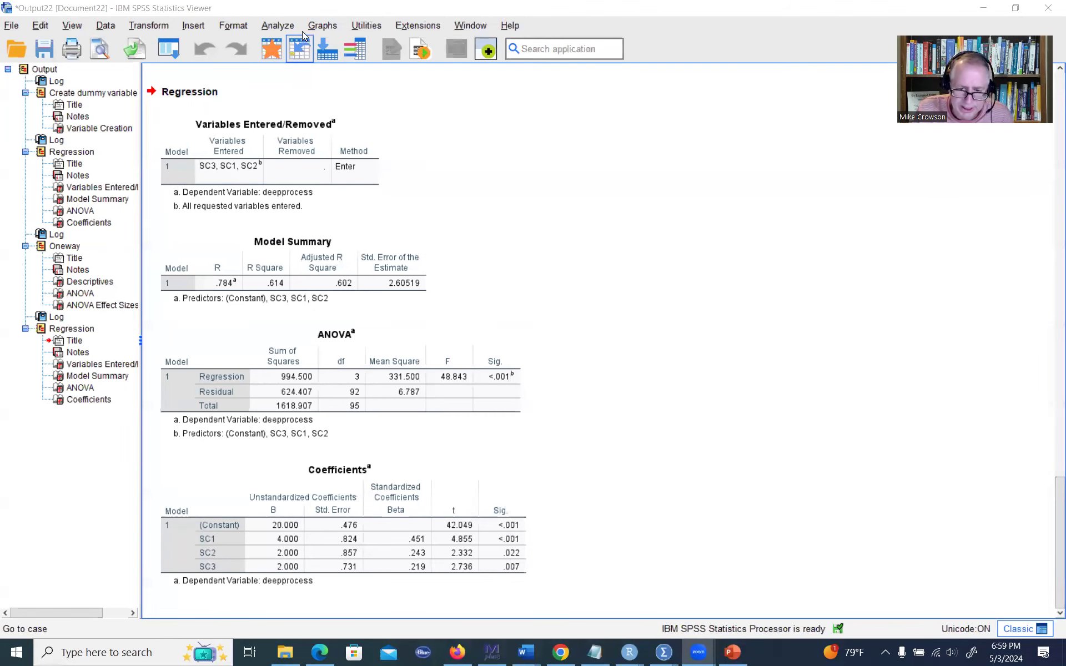
- Open a univariate general linear model and keep the Repeated contrast for the edlevel factor
click(280, 26)
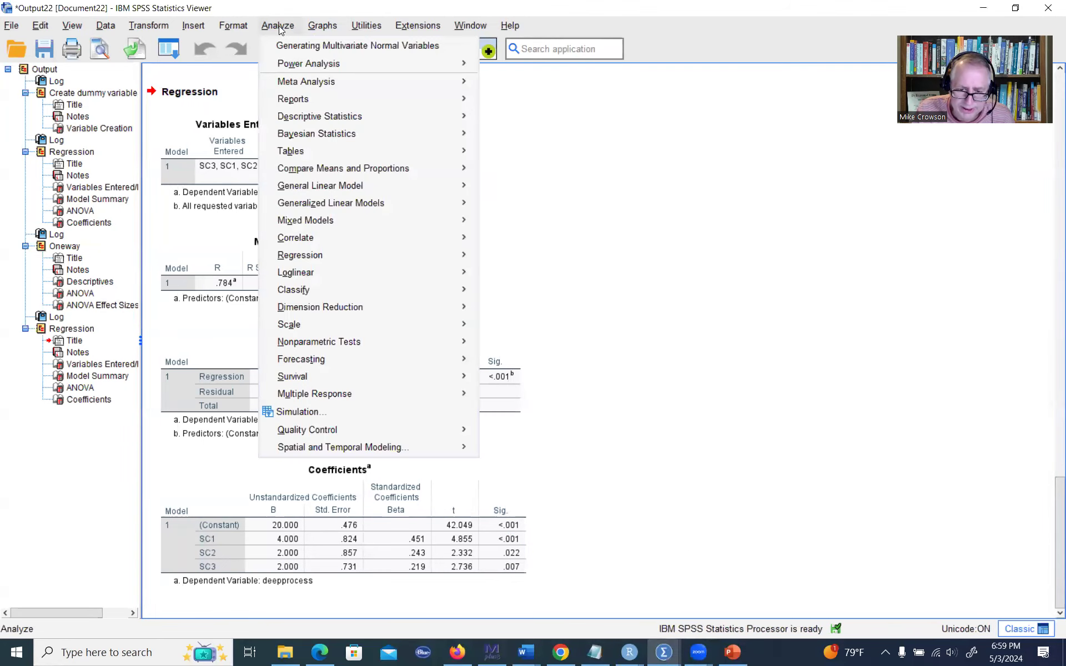
mouse_move(374, 156)
mouse_move(384, 183)
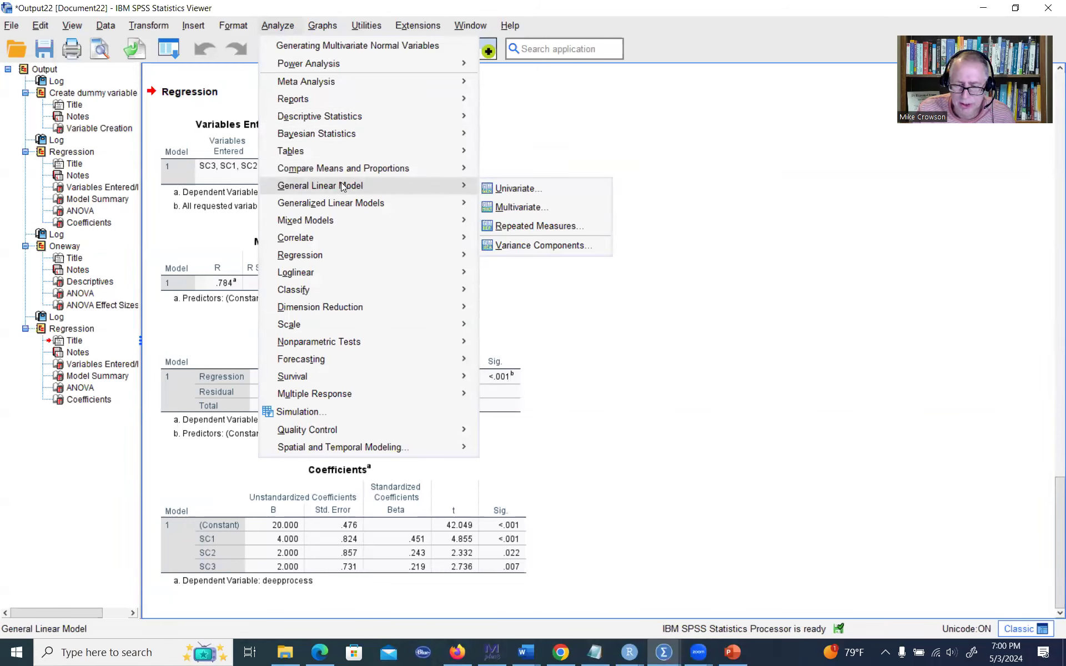
click(522, 190)
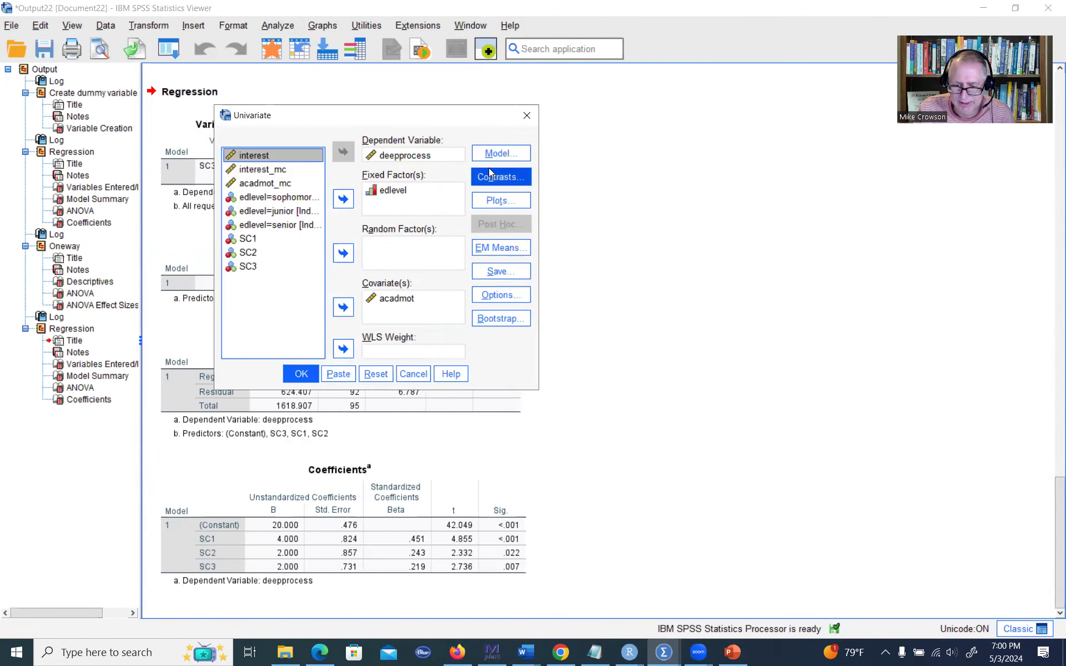
click(500, 178)
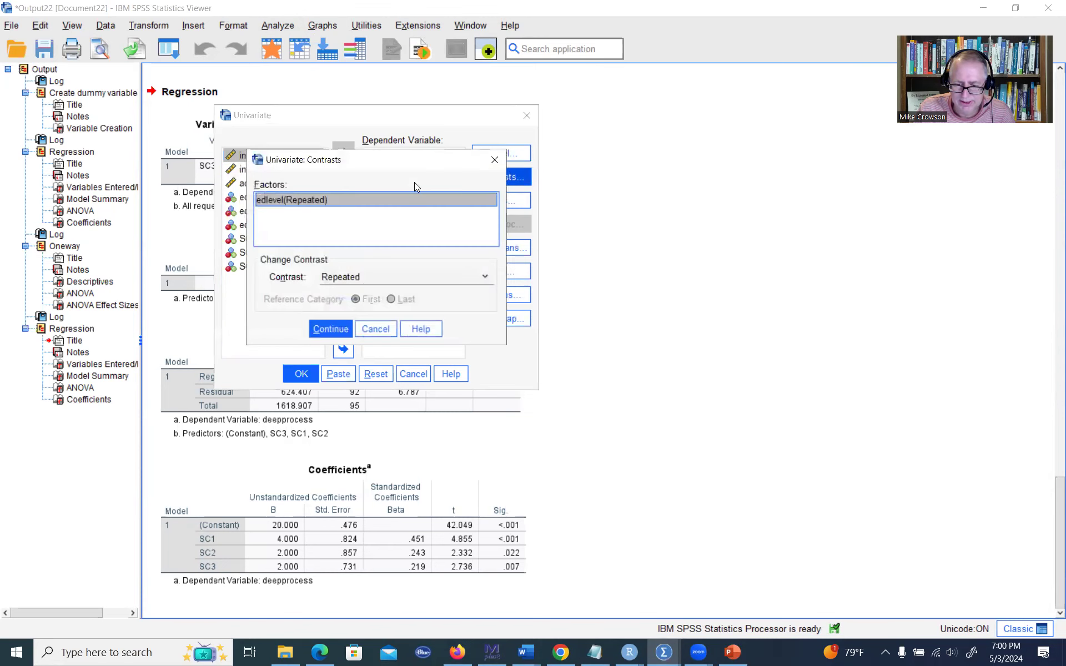
drag(410, 159, 729, 113)
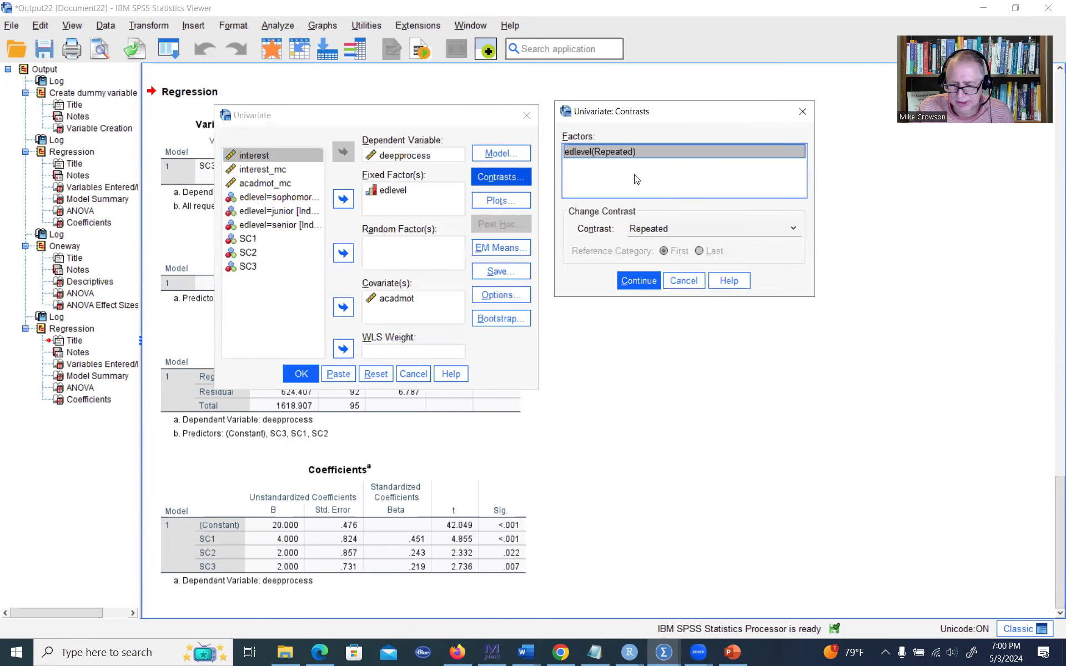
click(687, 228)
click(687, 228)
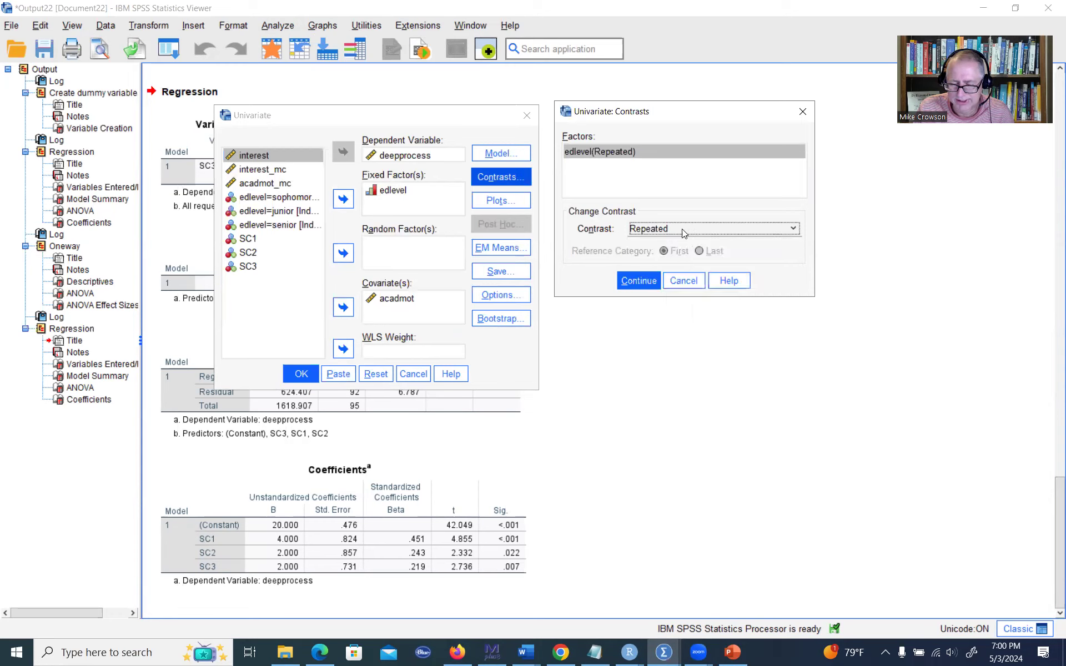
click(645, 280)
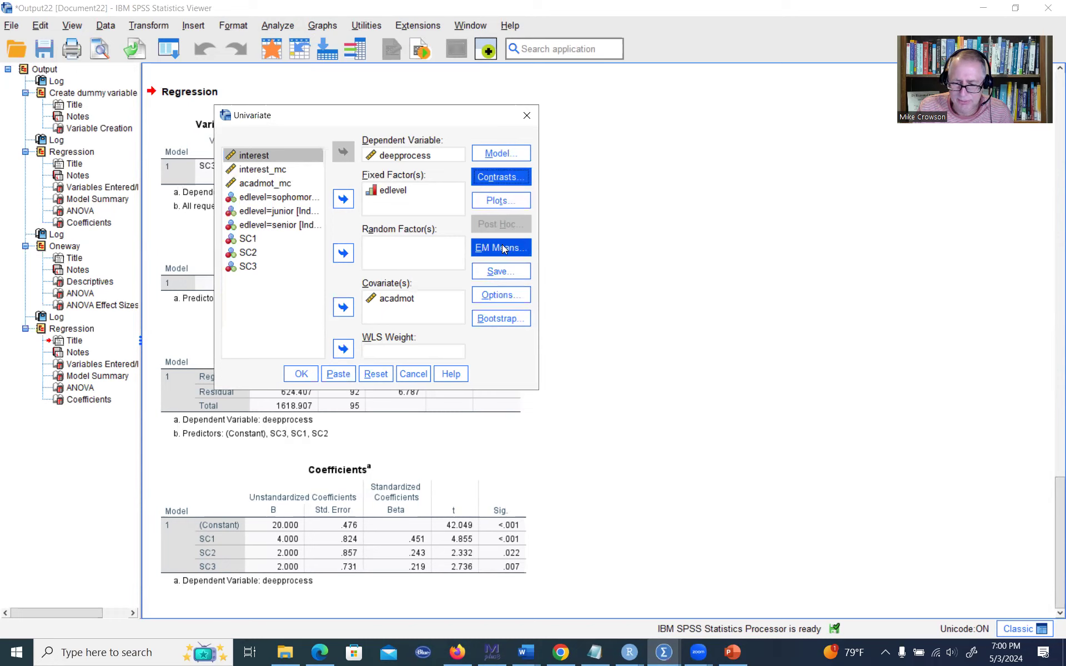
- Request estimated marginal means for (OVERALL) and edlevel
click(502, 247)
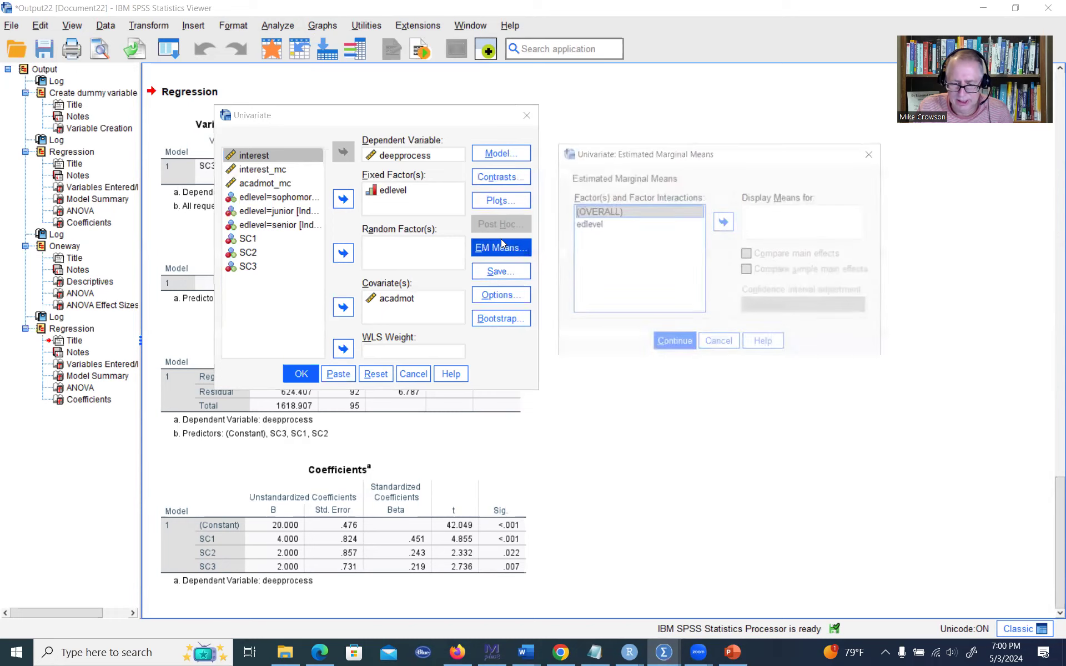
shift+click(593, 224)
click(724, 221)
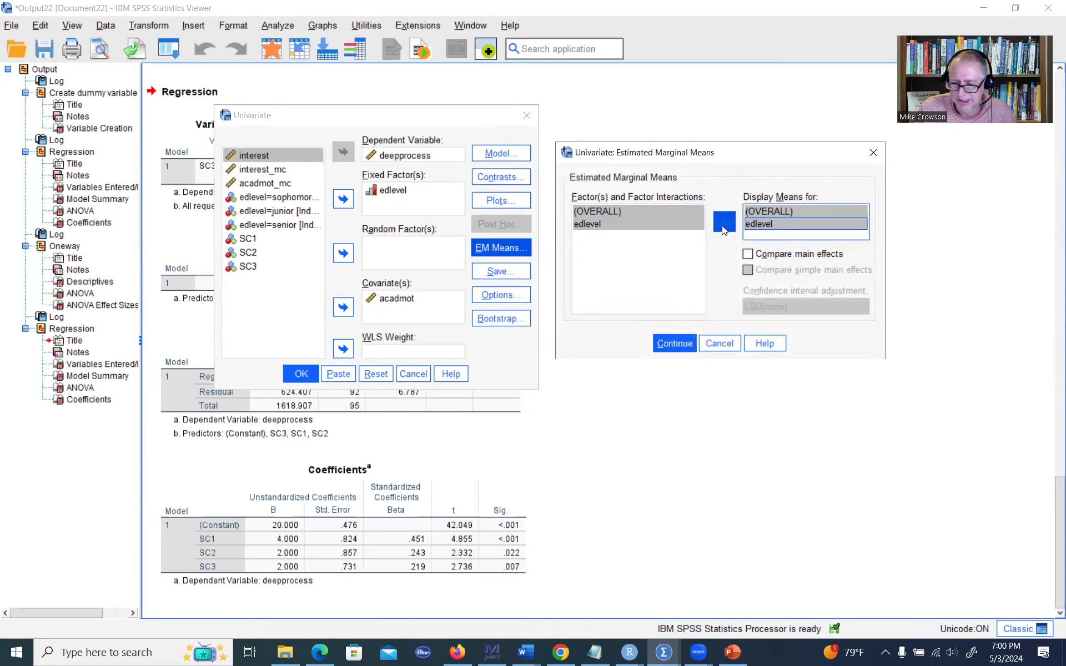
click(683, 343)
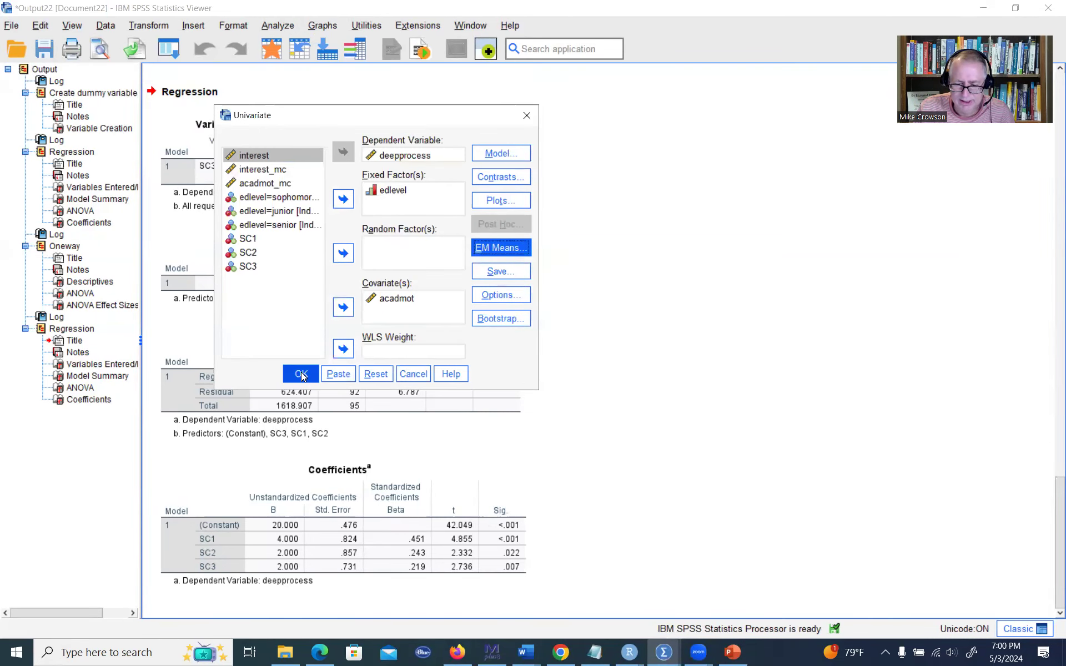
- Remove acadmot from the covariates, keeping deepprocess as dependent variable and edlevel as fixed factor
click(396, 155)
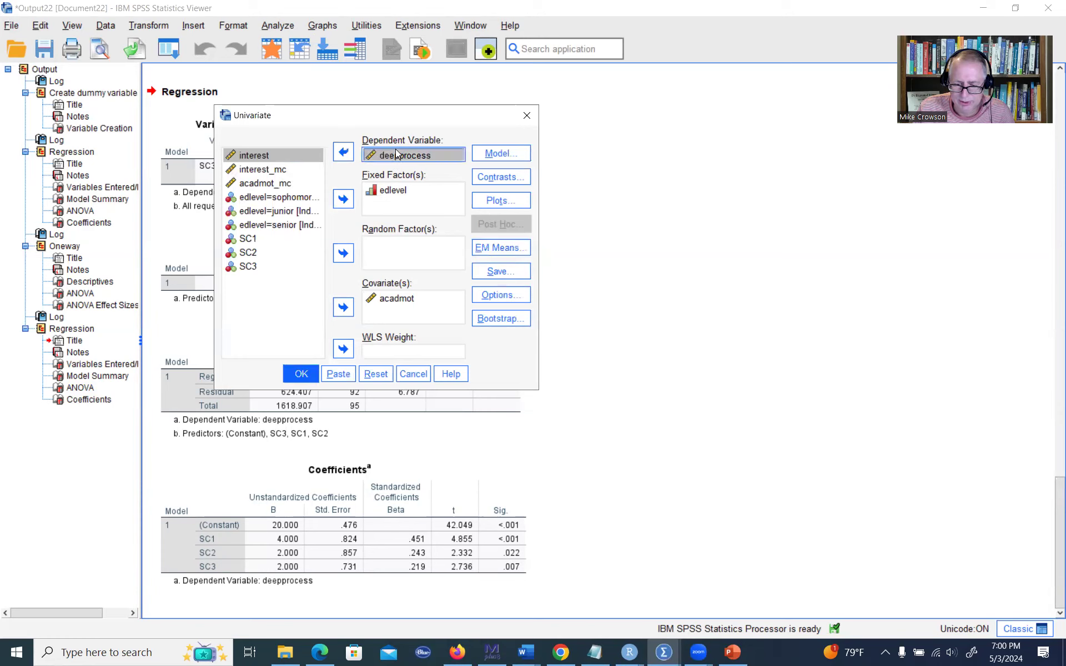
click(397, 192)
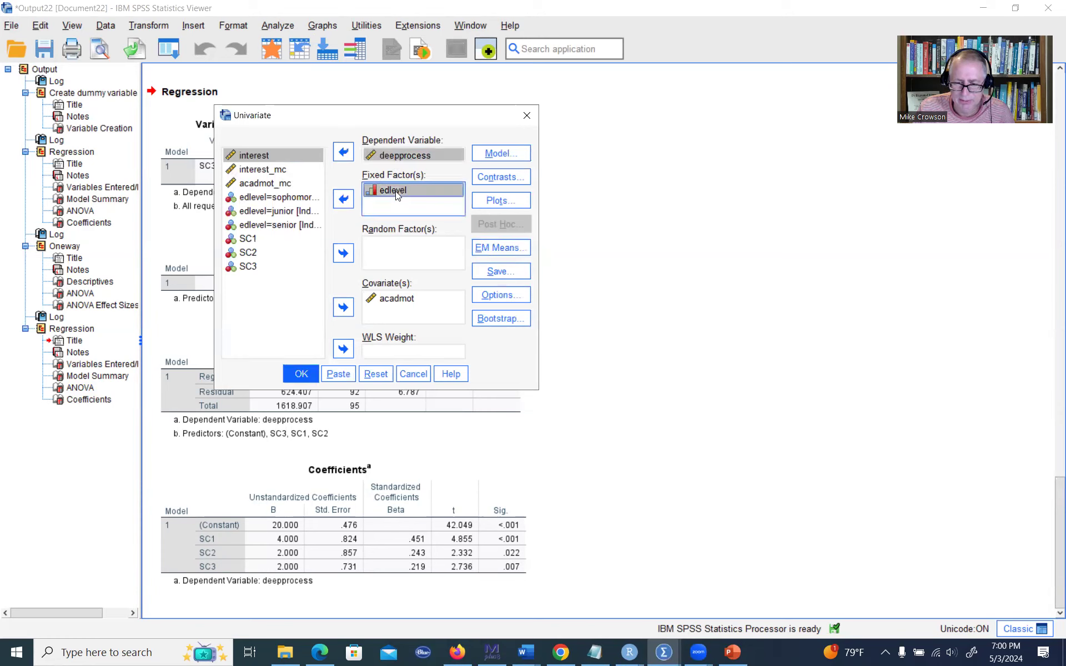
click(396, 300)
click(343, 307)
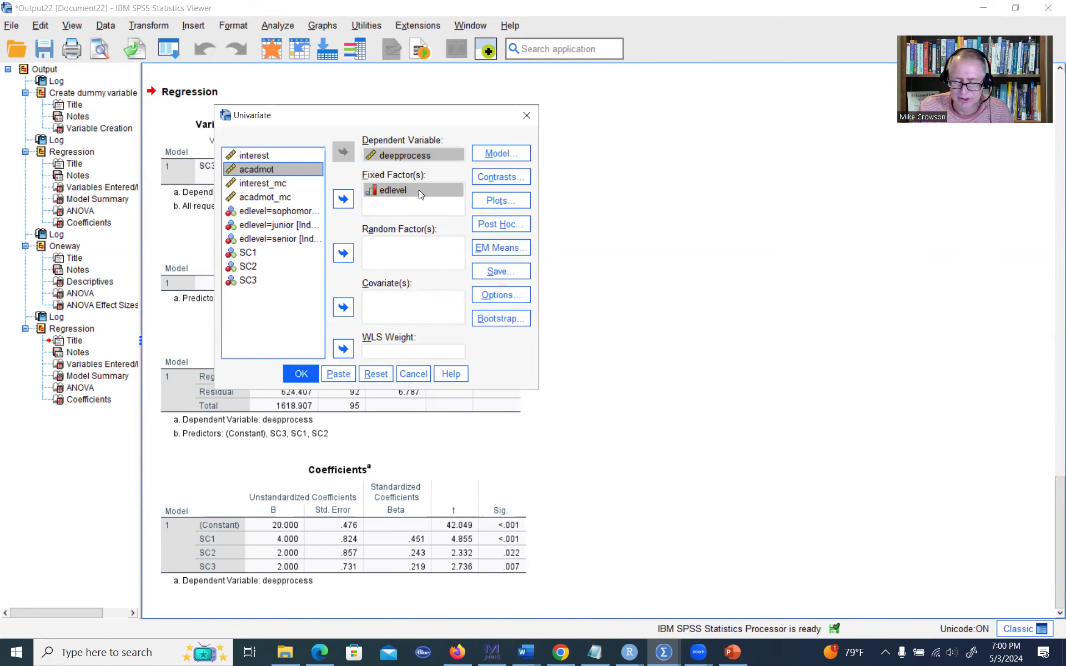
- Run the univariate model and examine the F, significance and partial eta squared of edlevel in the Tests of Between-Subjects Effects table
click(300, 374)
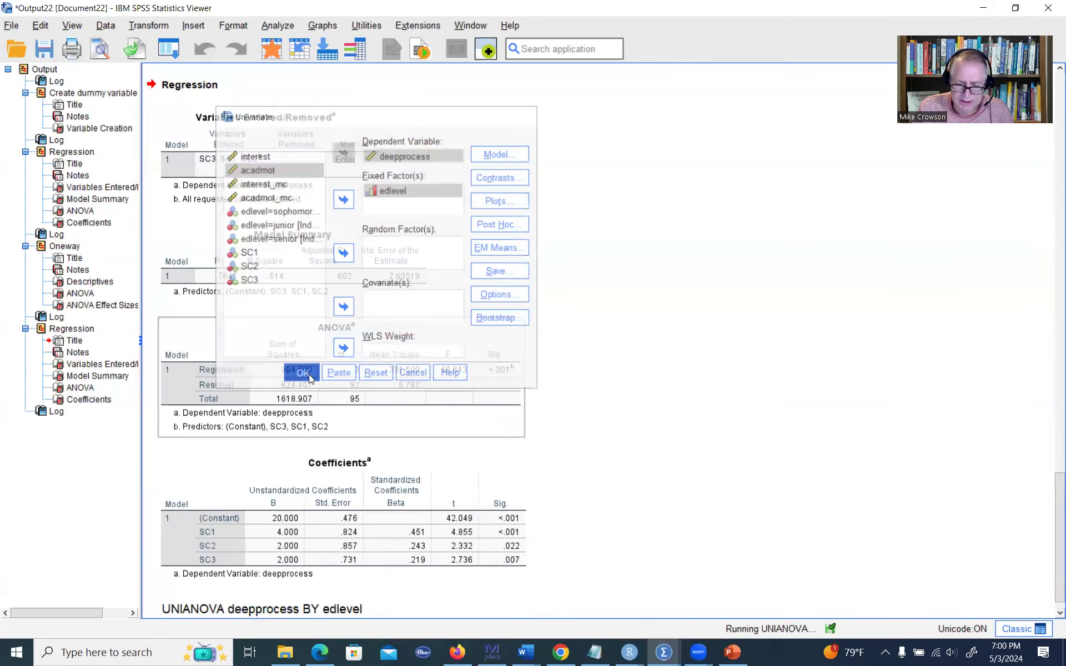
scroll(631, 339, down, 5)
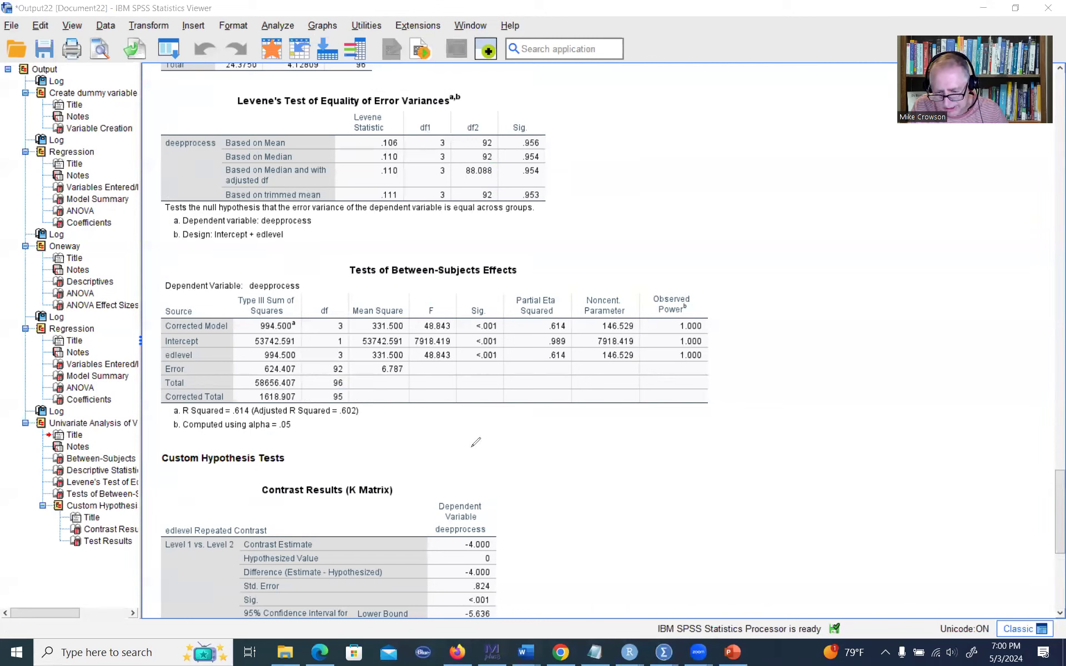
drag(555, 347, 557, 345)
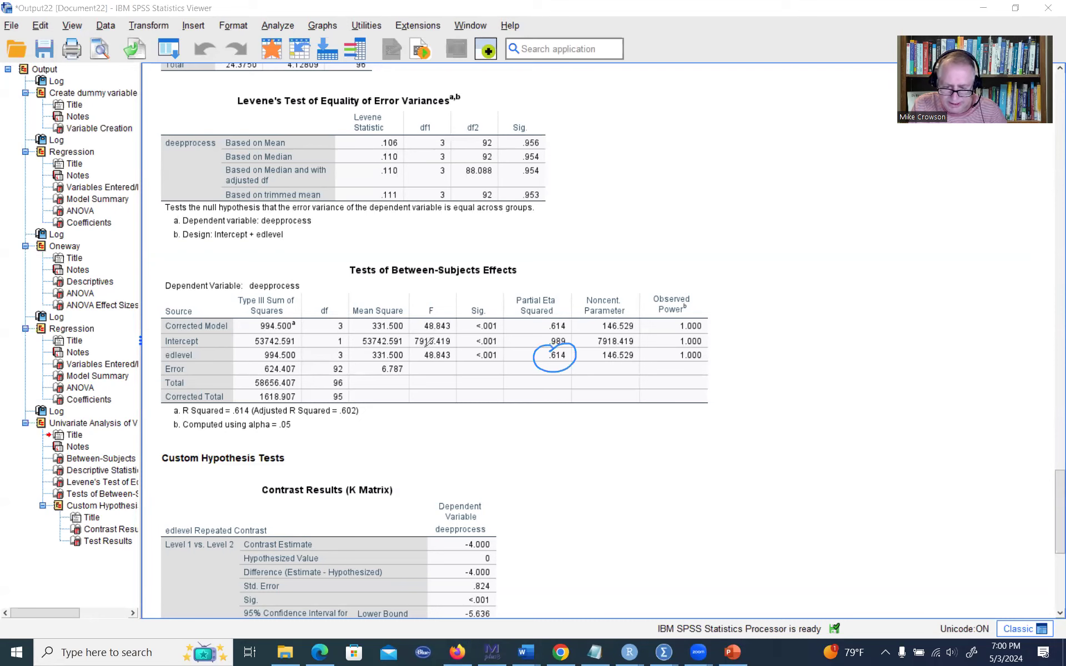
mouse_move(429, 346)
mouse_down()
mouse_move(500, 351)
mouse_move(439, 345)
mouse_up()
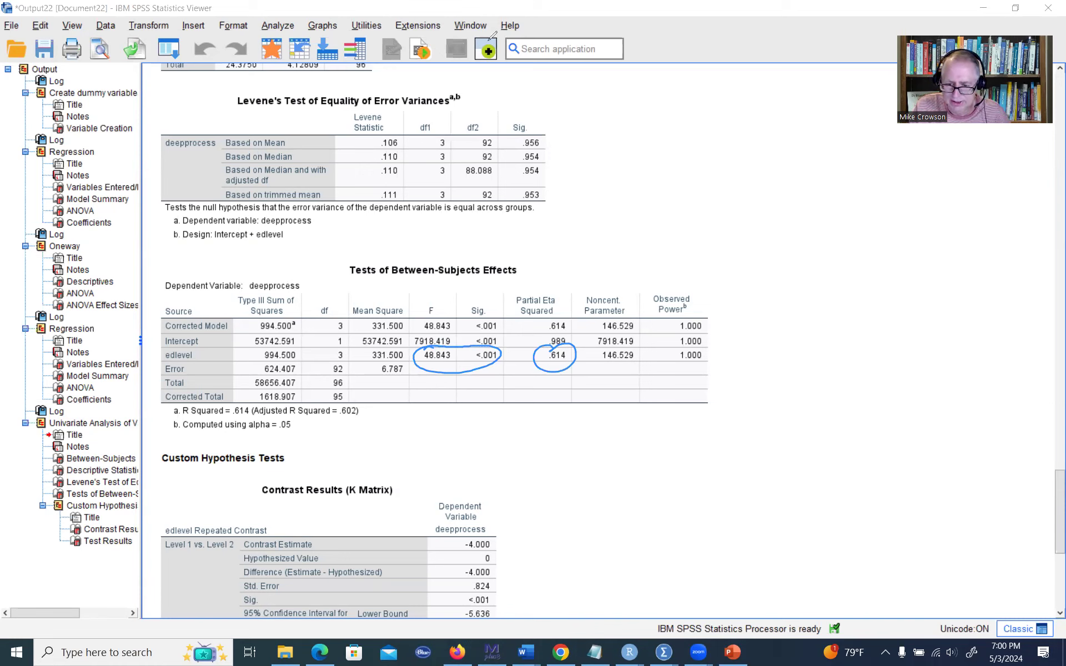
click(488, 40)
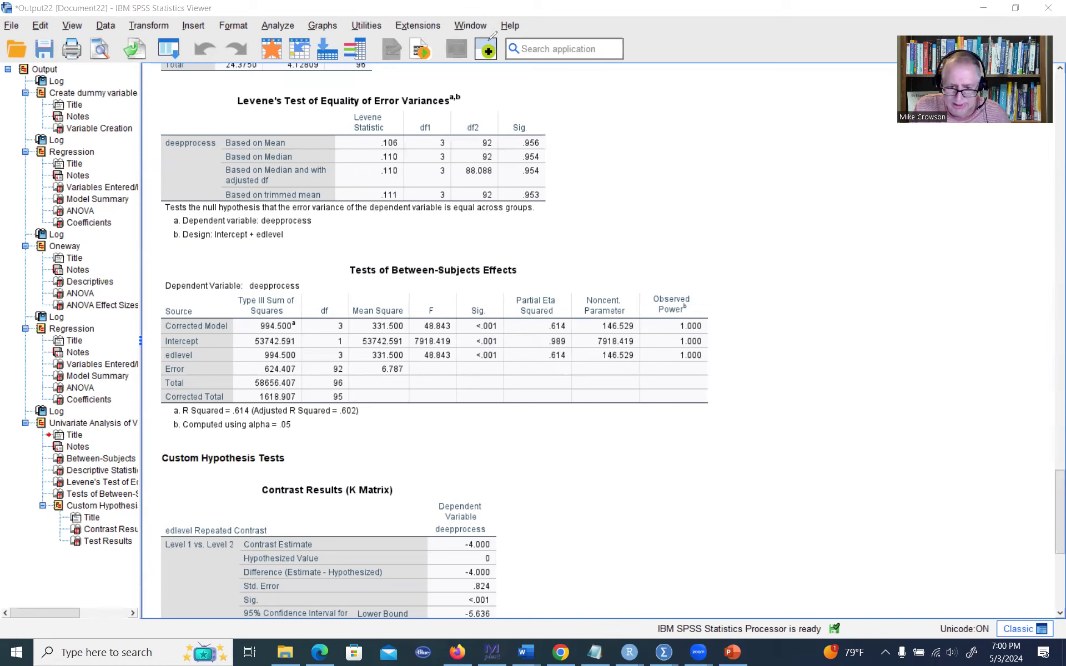
- Examine the Level 1 vs. Level 2 repeated contrast in Contrast Results, working out its estimate as a difference of group means and checking its significance
scroll(513, 41, down, 5)
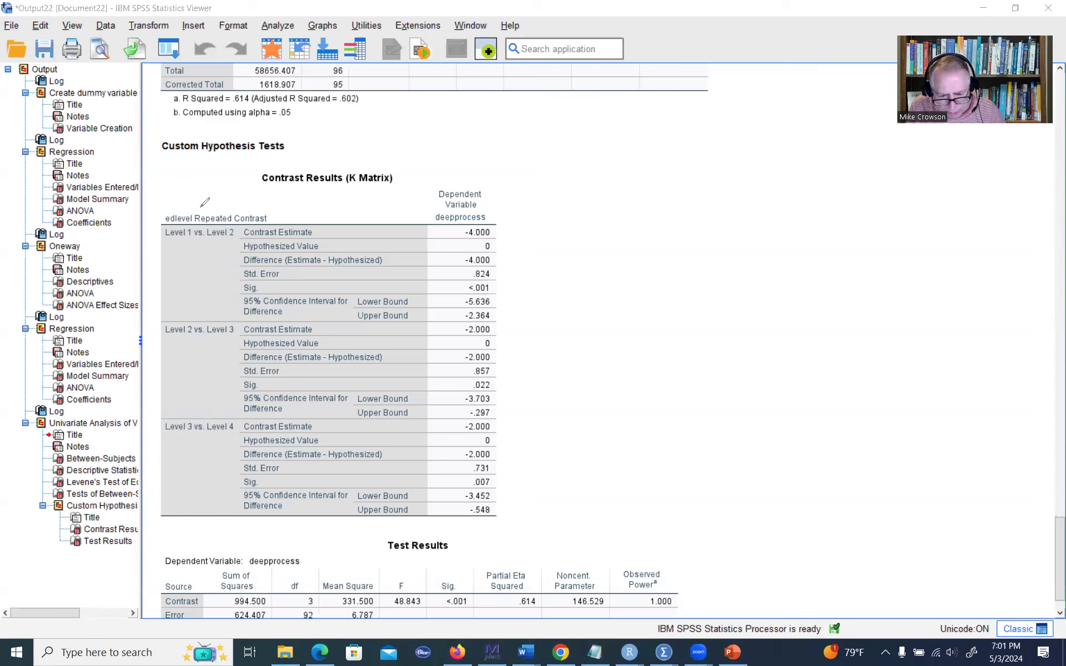
mouse_move(203, 207)
mouse_down()
mouse_move(265, 213)
mouse_move(194, 209)
mouse_move(204, 243)
mouse_move(229, 239)
mouse_up()
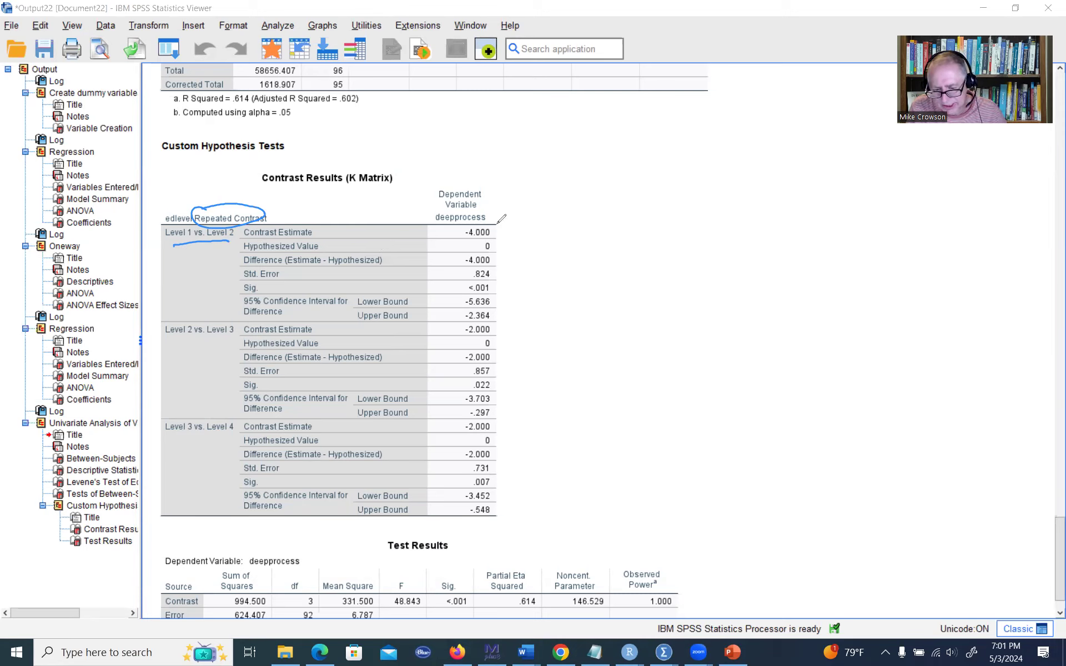
mouse_move(470, 221)
mouse_down()
mouse_move(477, 243)
mouse_move(487, 218)
mouse_up()
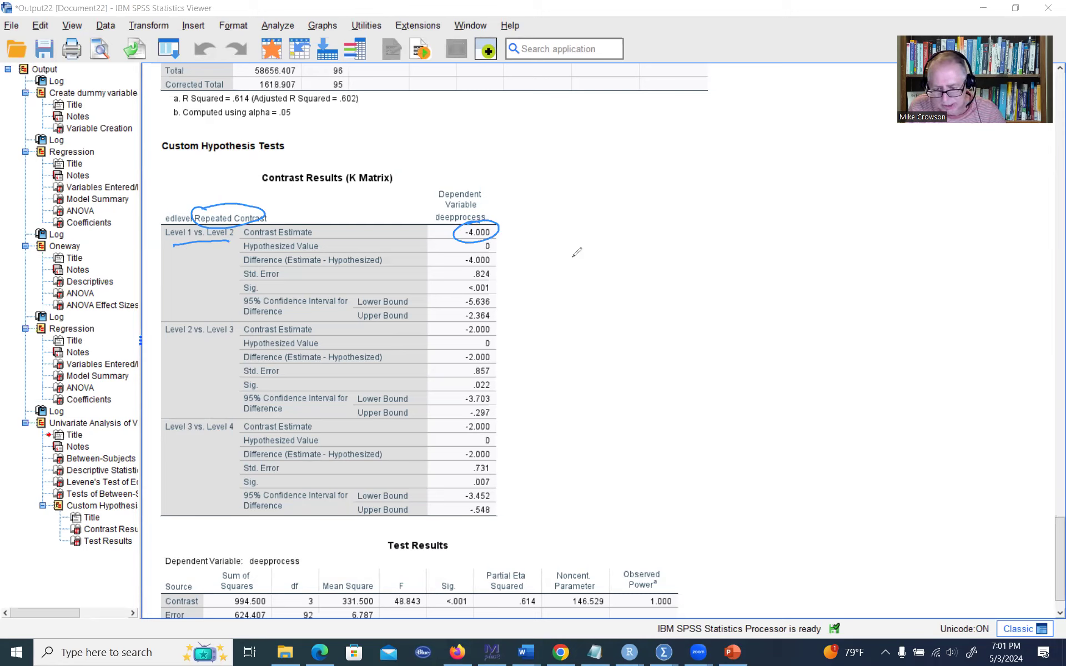
mouse_move(540, 214)
mouse_down()
mouse_move(557, 236)
mouse_move(581, 225)
mouse_move(584, 205)
mouse_up()
drag(596, 223, 590, 232)
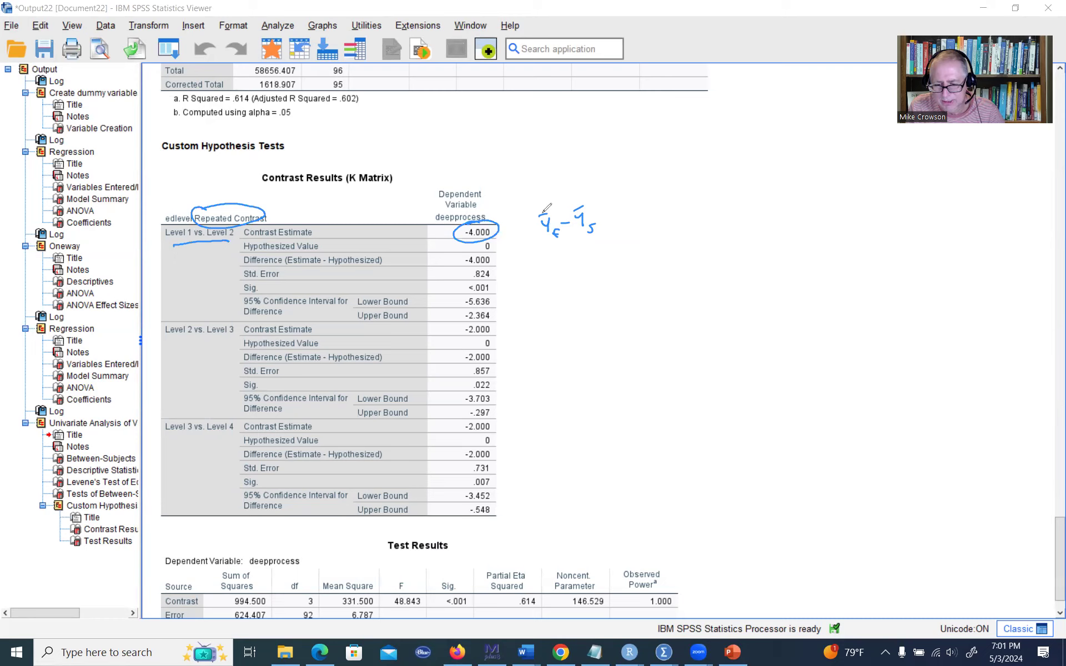
drag(531, 183, 637, 170)
drag(633, 162, 635, 174)
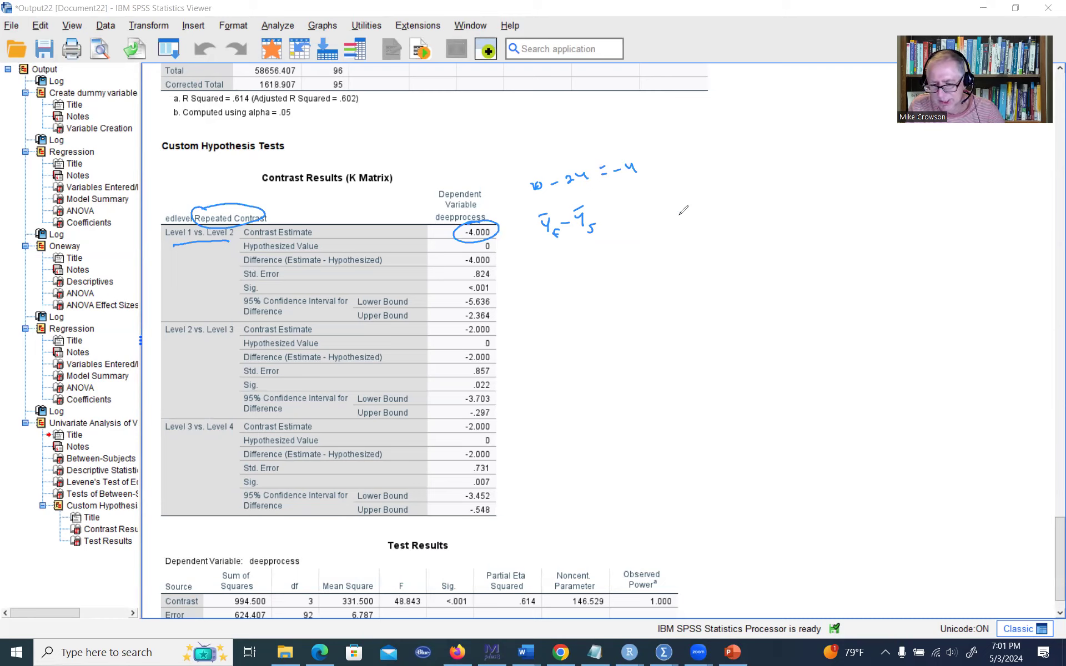
mouse_move(676, 203)
mouse_down()
mouse_move(689, 219)
mouse_move(721, 206)
mouse_move(719, 188)
mouse_move(729, 214)
mouse_move(753, 188)
mouse_move(768, 194)
mouse_up()
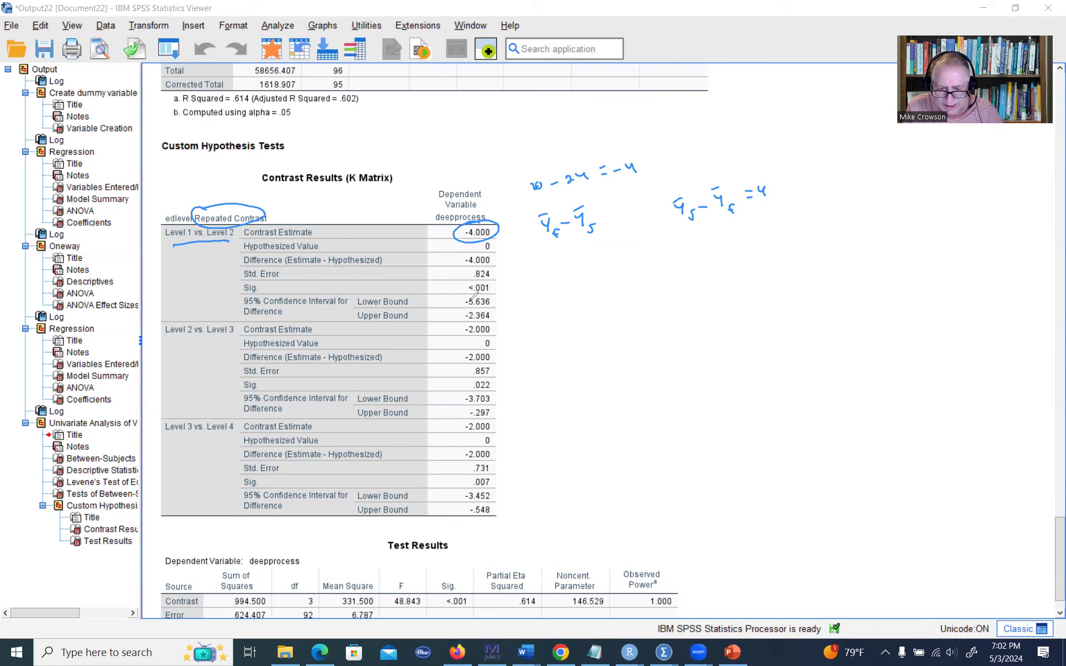
drag(469, 281, 470, 280)
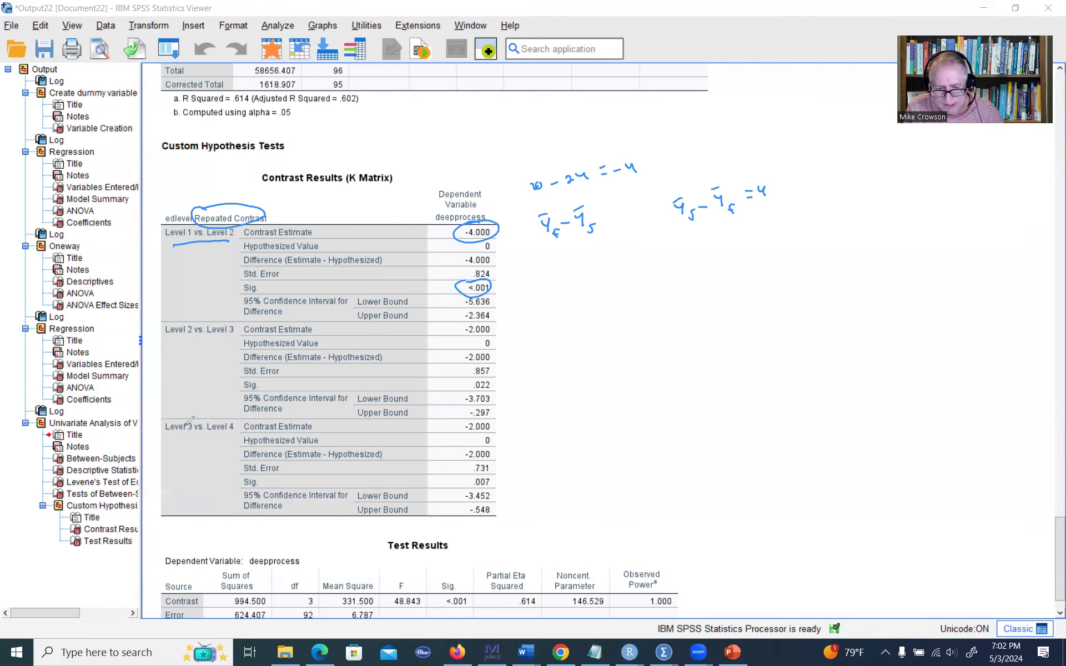
- Examine the Level 2 vs. Level 3 contrast's estimate and significance, comparing the sophomore-minus-junior mean difference with the reversed order
drag(176, 343, 226, 340)
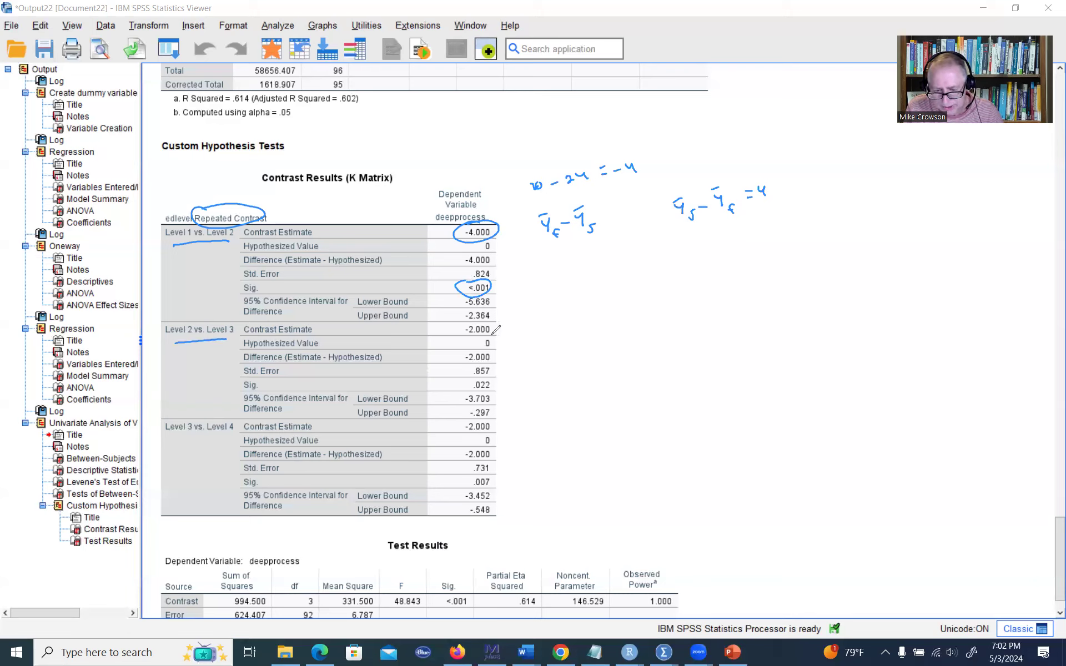
mouse_move(491, 333)
mouse_down()
mouse_move(466, 318)
mouse_move(490, 317)
mouse_up()
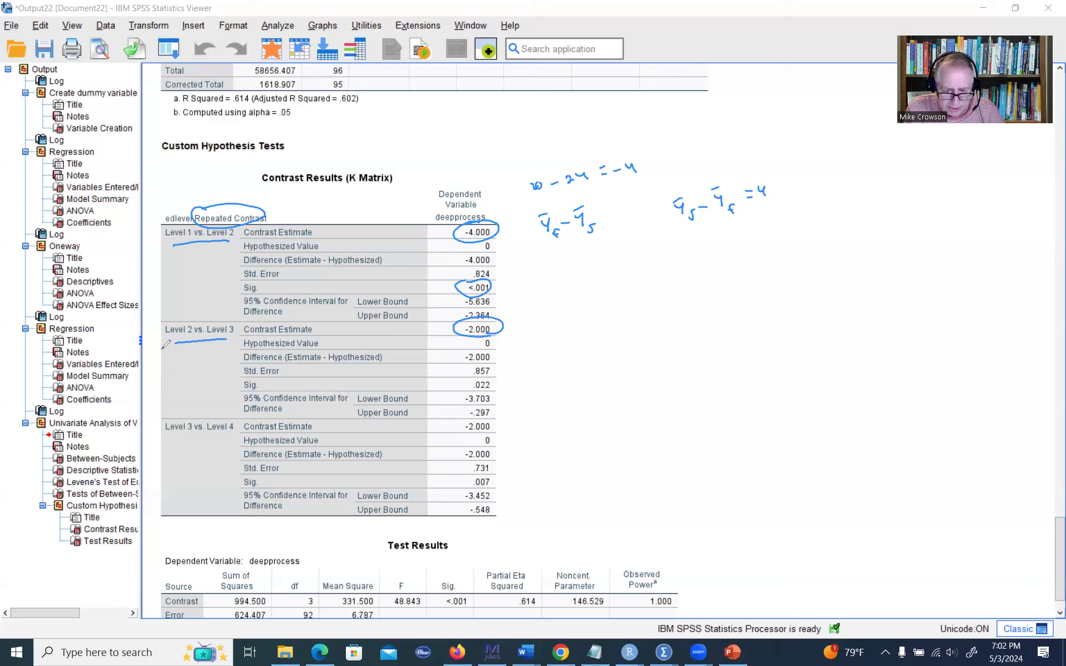
mouse_move(180, 348)
mouse_down()
mouse_move(174, 359)
mouse_move(221, 355)
mouse_up()
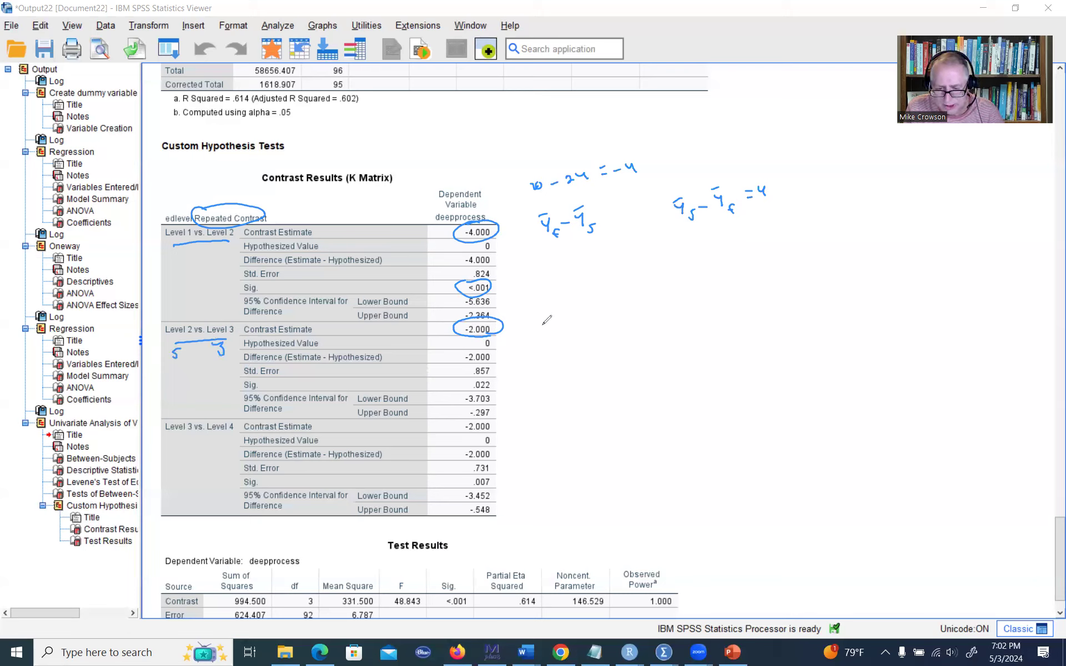
mouse_move(547, 323)
mouse_down()
mouse_move(551, 336)
mouse_move(554, 317)
mouse_move(557, 341)
mouse_move(581, 320)
mouse_move(587, 328)
mouse_move(588, 309)
mouse_move(596, 334)
mouse_move(615, 312)
mouse_up()
drag(609, 317, 640, 312)
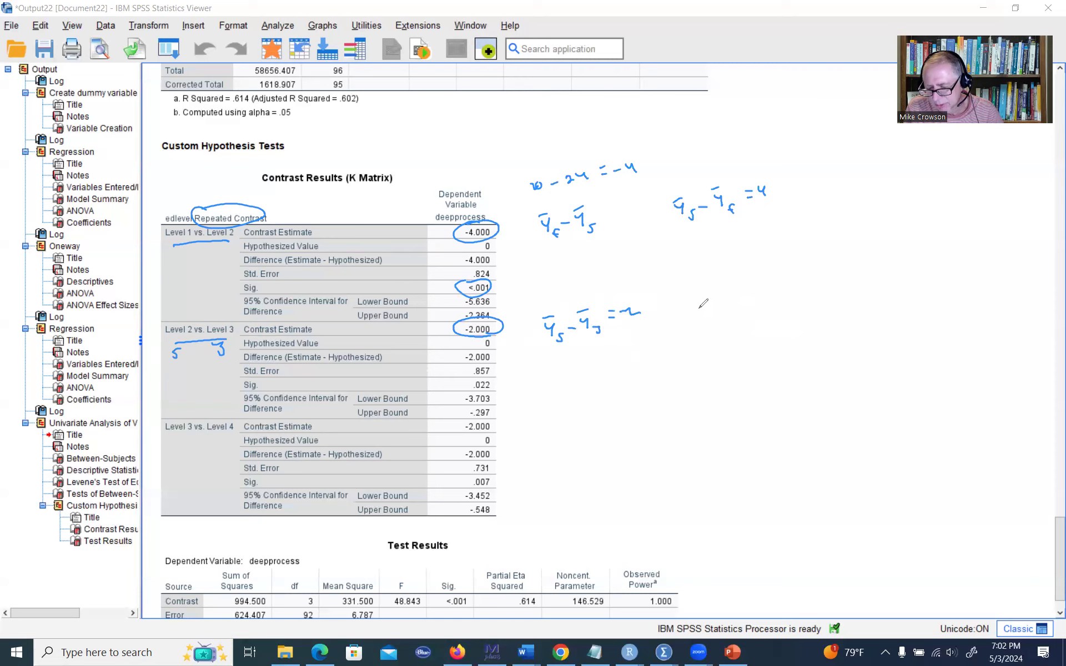
mouse_move(704, 294)
mouse_down()
mouse_move(715, 319)
mouse_move(744, 300)
mouse_up()
mouse_move(741, 291)
mouse_down()
mouse_move(749, 308)
mouse_move(769, 289)
mouse_move(791, 291)
mouse_up()
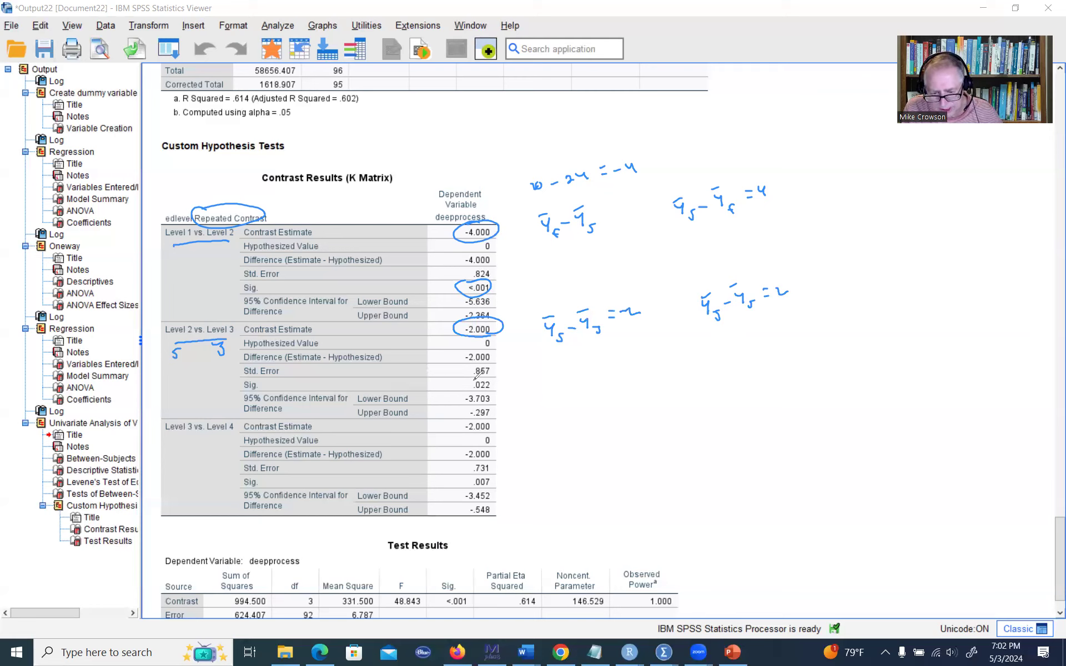
mouse_move(484, 375)
mouse_down()
mouse_move(498, 382)
mouse_move(480, 387)
mouse_up()
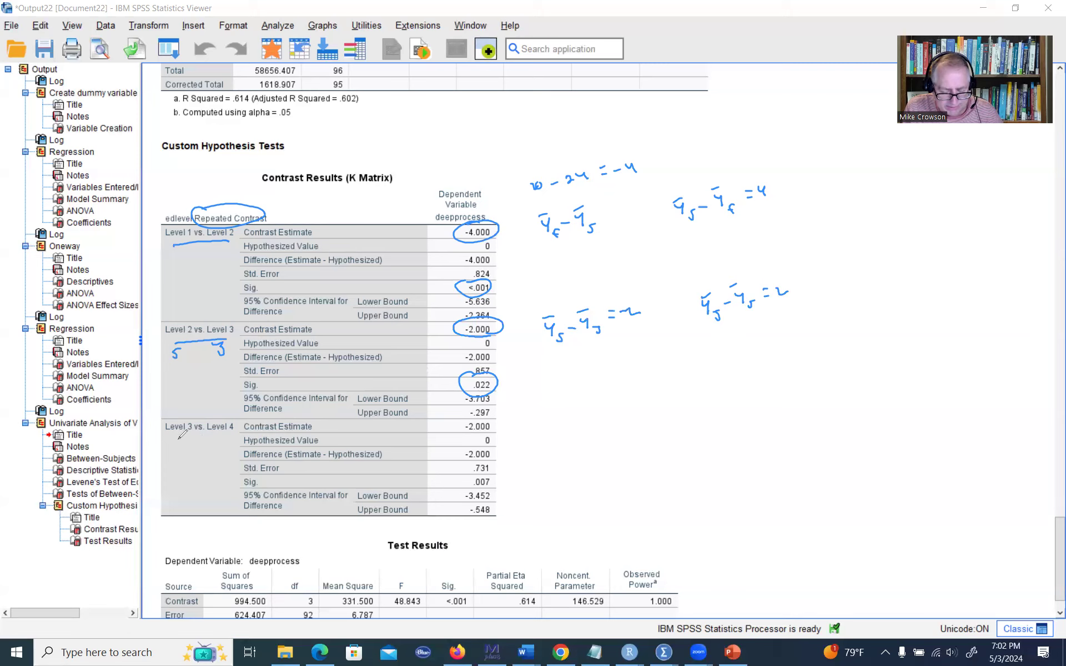
- Examine the Level 3 vs. Level 4 contrast's estimate and significance, comparing the junior-minus-senior mean difference with the reversed order
drag(181, 434, 217, 449)
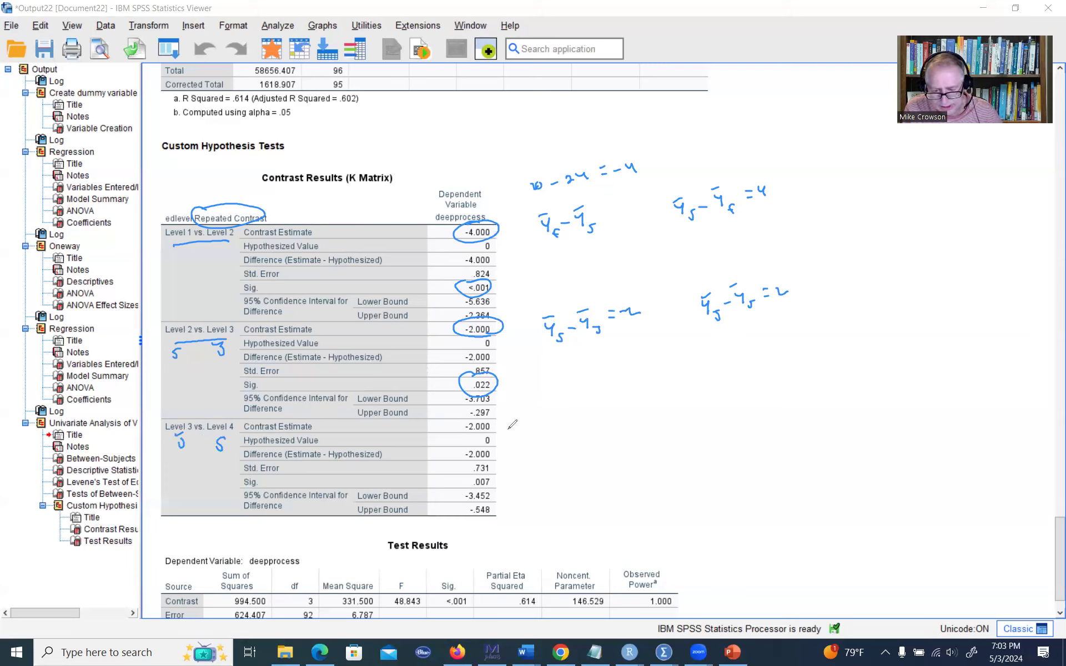
mouse_move(472, 415)
mouse_down()
mouse_move(494, 419)
mouse_move(462, 434)
mouse_move(492, 415)
mouse_up()
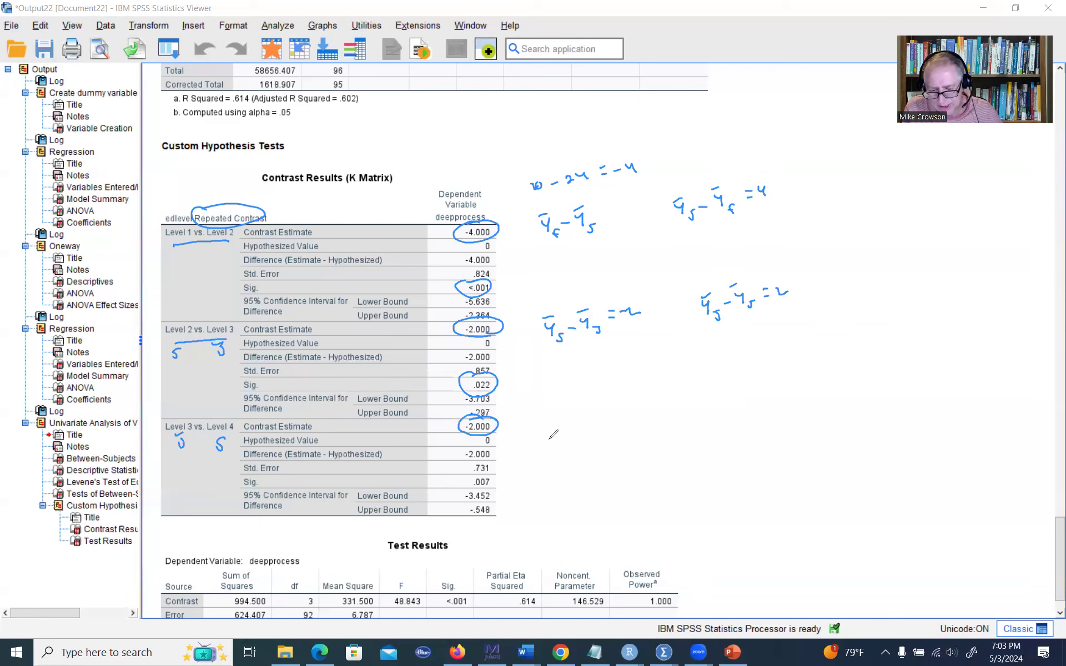
mouse_move(473, 472)
mouse_down()
mouse_move(488, 465)
mouse_move(469, 471)
mouse_up()
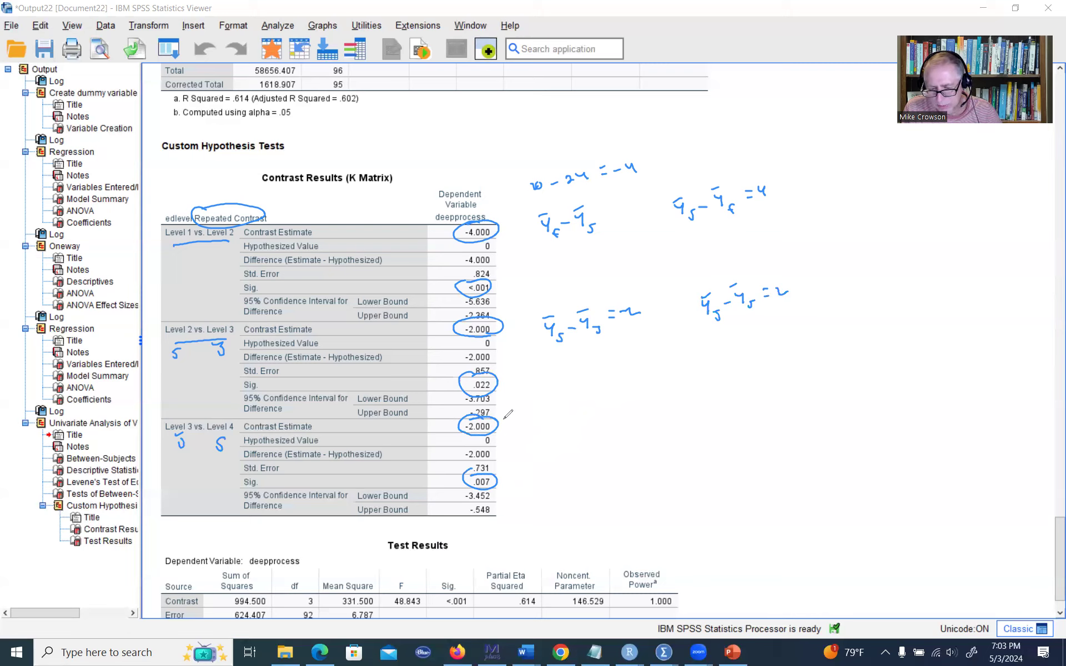
mouse_move(545, 409)
mouse_down()
mouse_move(551, 422)
mouse_move(554, 402)
mouse_move(567, 428)
mouse_move(579, 409)
mouse_move(587, 416)
mouse_up()
mouse_move(584, 393)
mouse_down()
mouse_move(593, 388)
mouse_move(599, 415)
mouse_up()
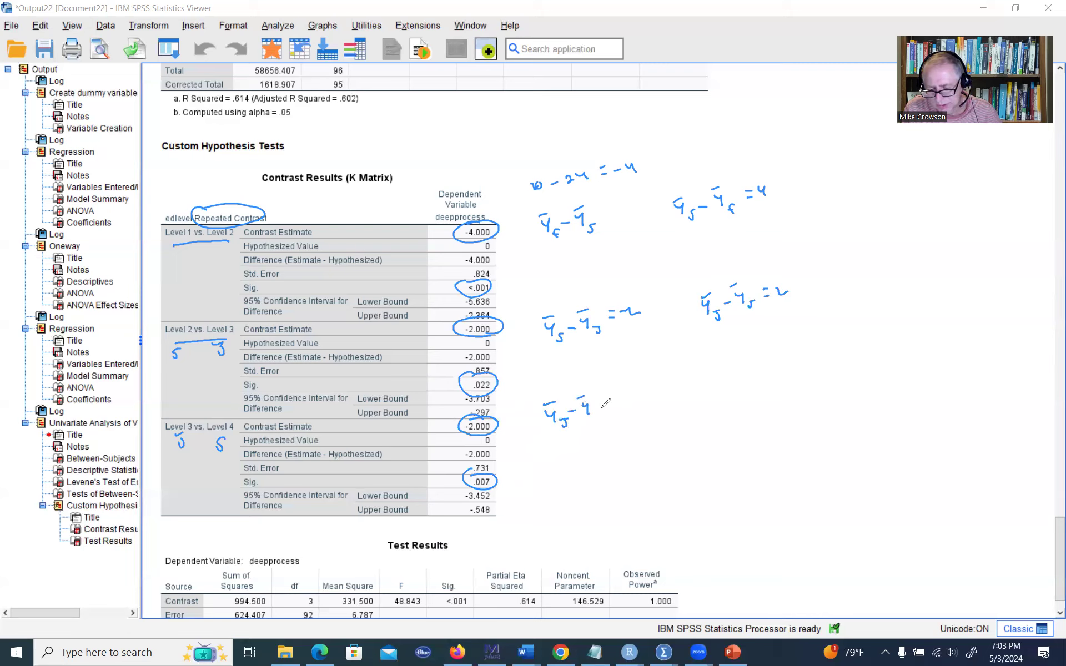
drag(533, 384, 642, 360)
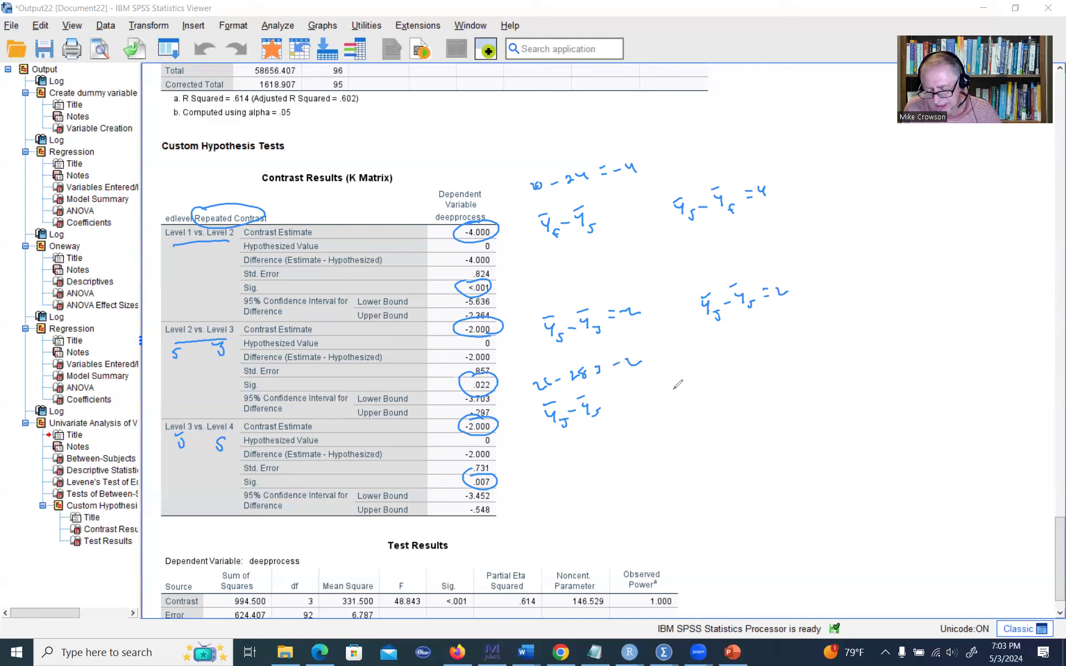
mouse_move(675, 385)
mouse_down()
mouse_move(686, 399)
mouse_move(681, 376)
mouse_move(695, 400)
mouse_up()
mouse_move(702, 387)
mouse_down()
mouse_move(720, 391)
mouse_move(716, 369)
mouse_move(730, 391)
mouse_move(746, 370)
mouse_move(769, 368)
mouse_up()
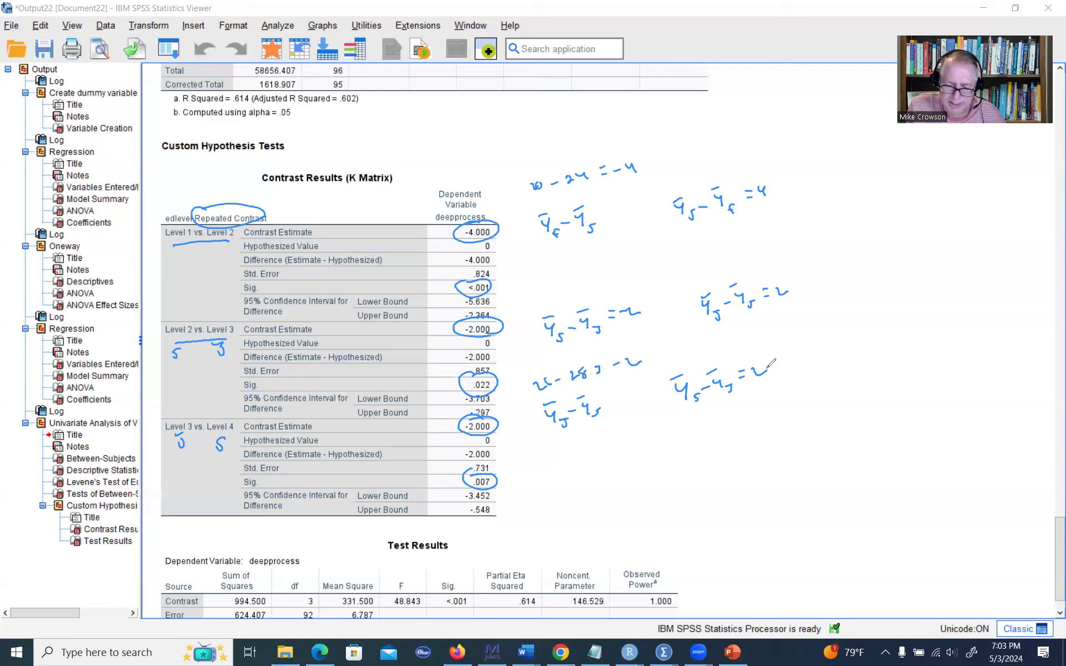